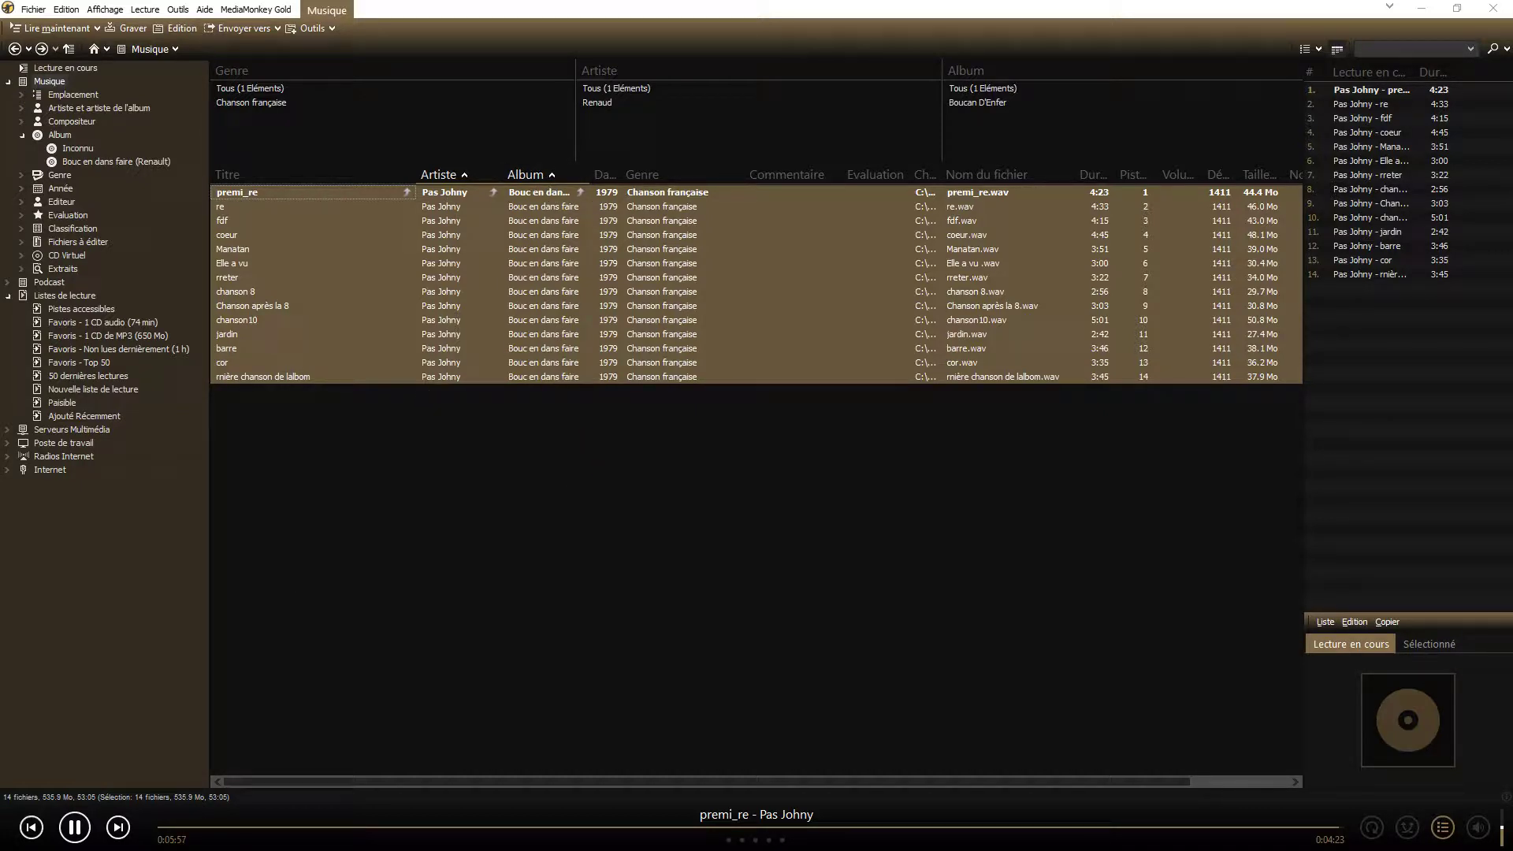
Check the album's WAV files in the Musique publique folder and return to the music library
key(ctrl+Return)
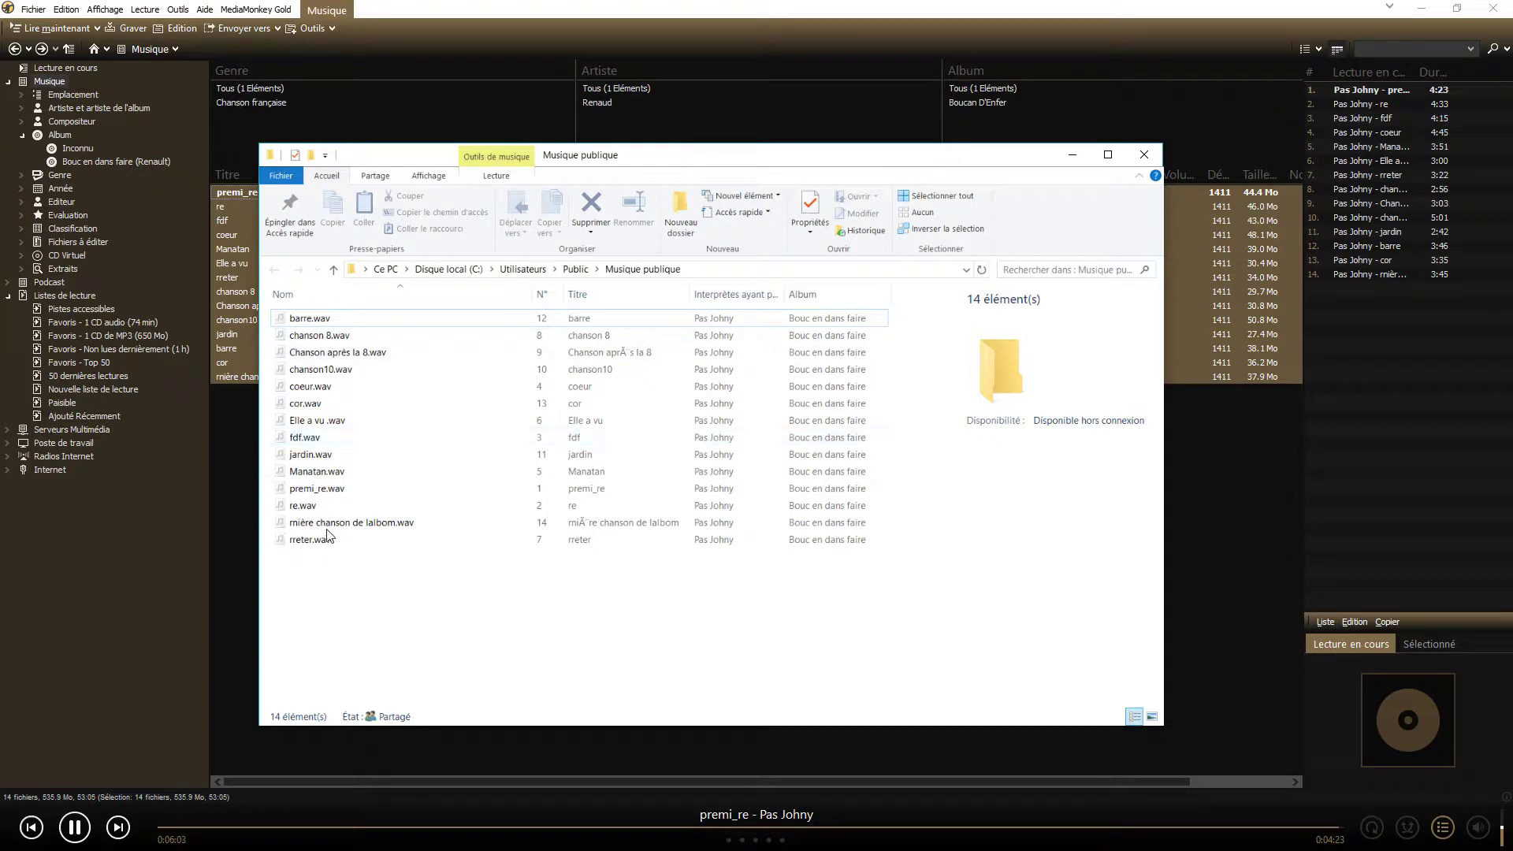
click(1072, 156)
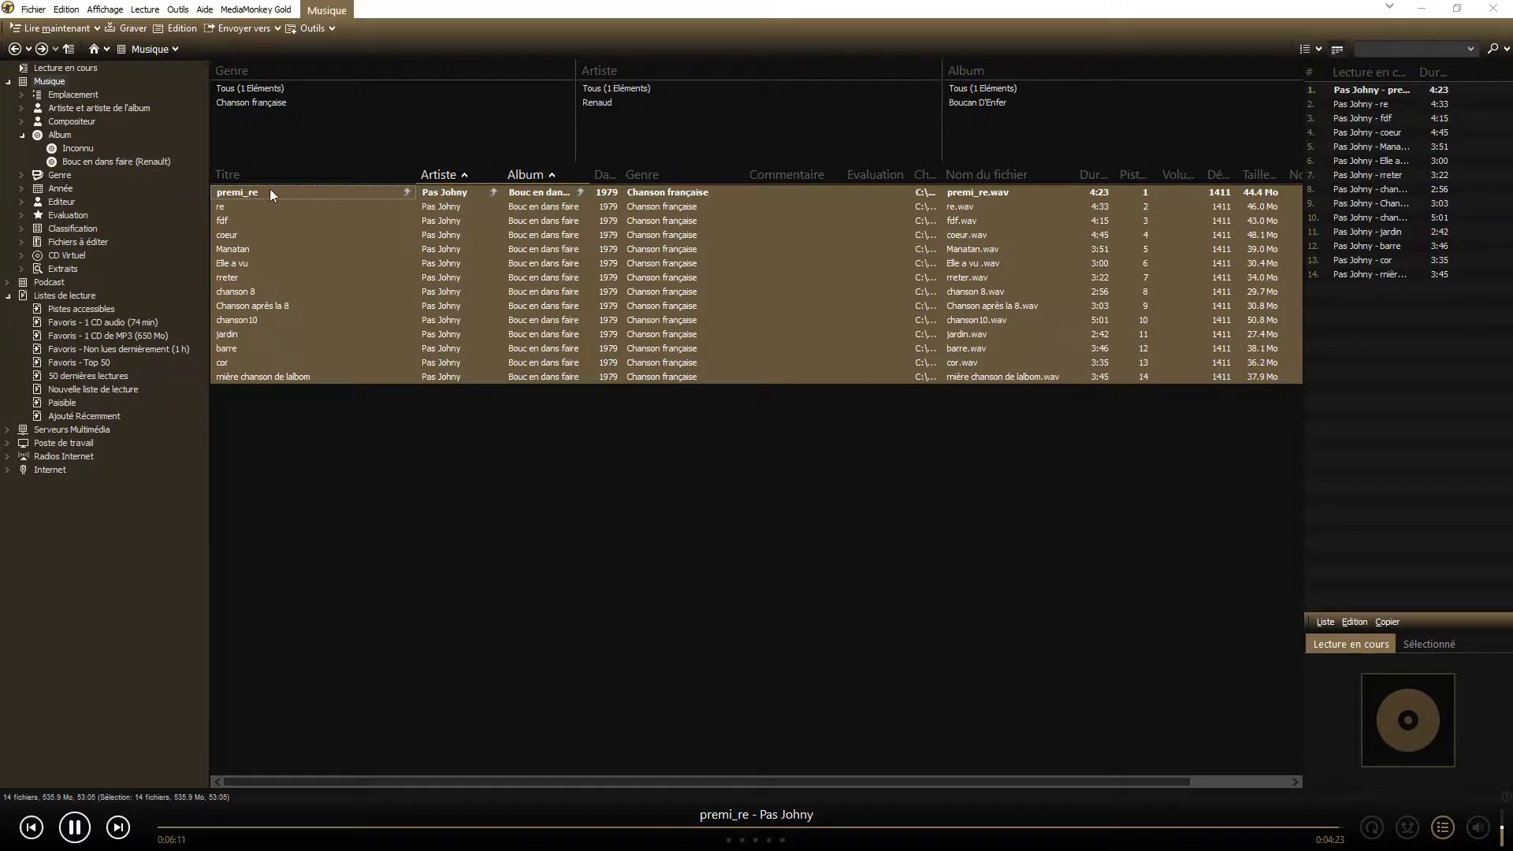
Try selecting the whole track list by marquee, by range and all at once, clearing the selection each time
click(303, 399)
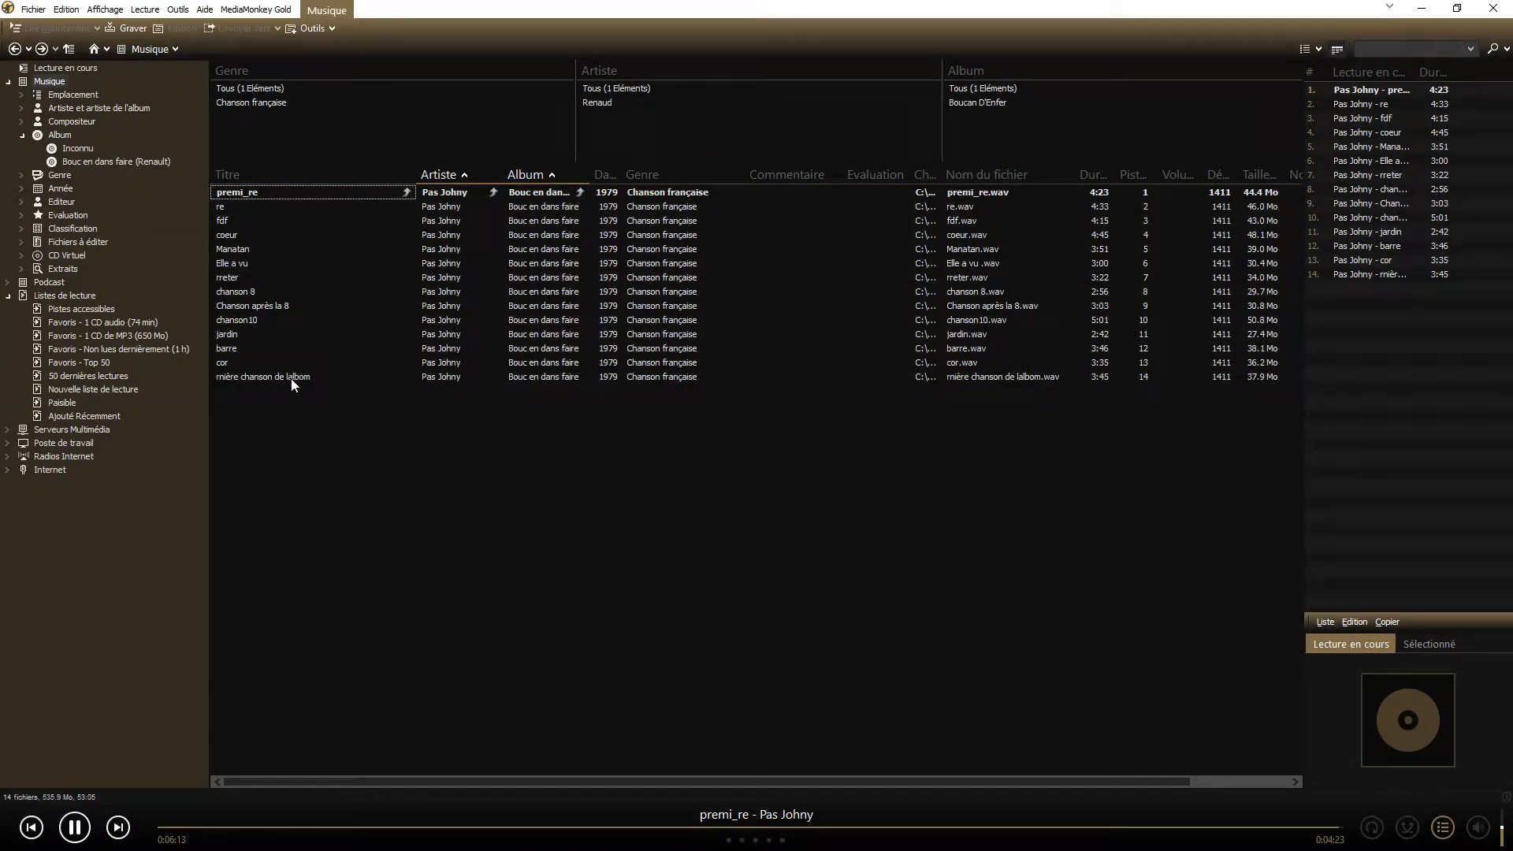
click(290, 376)
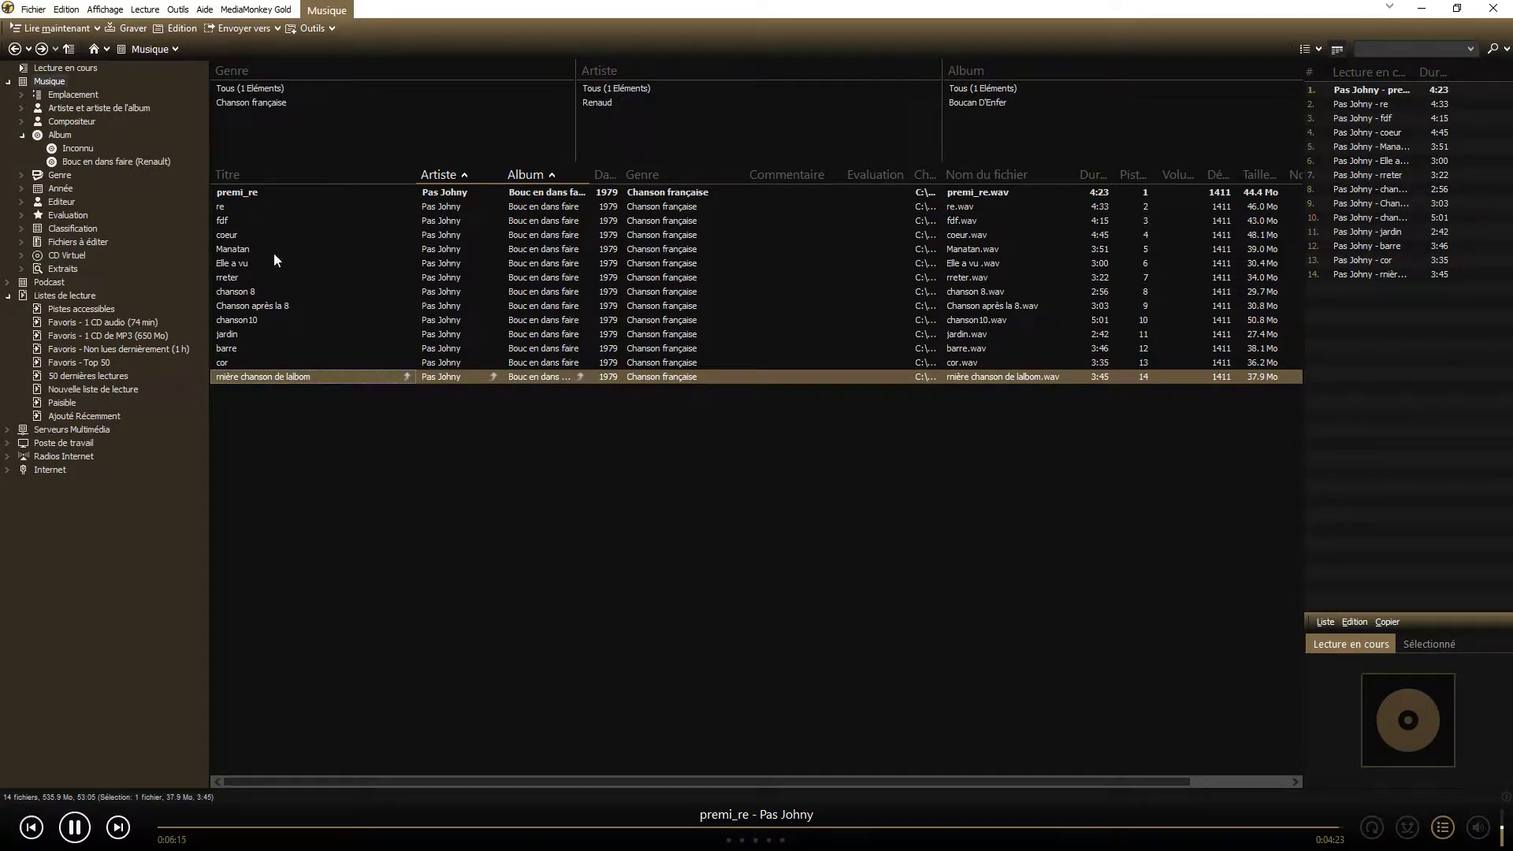
drag(299, 408, 243, 188)
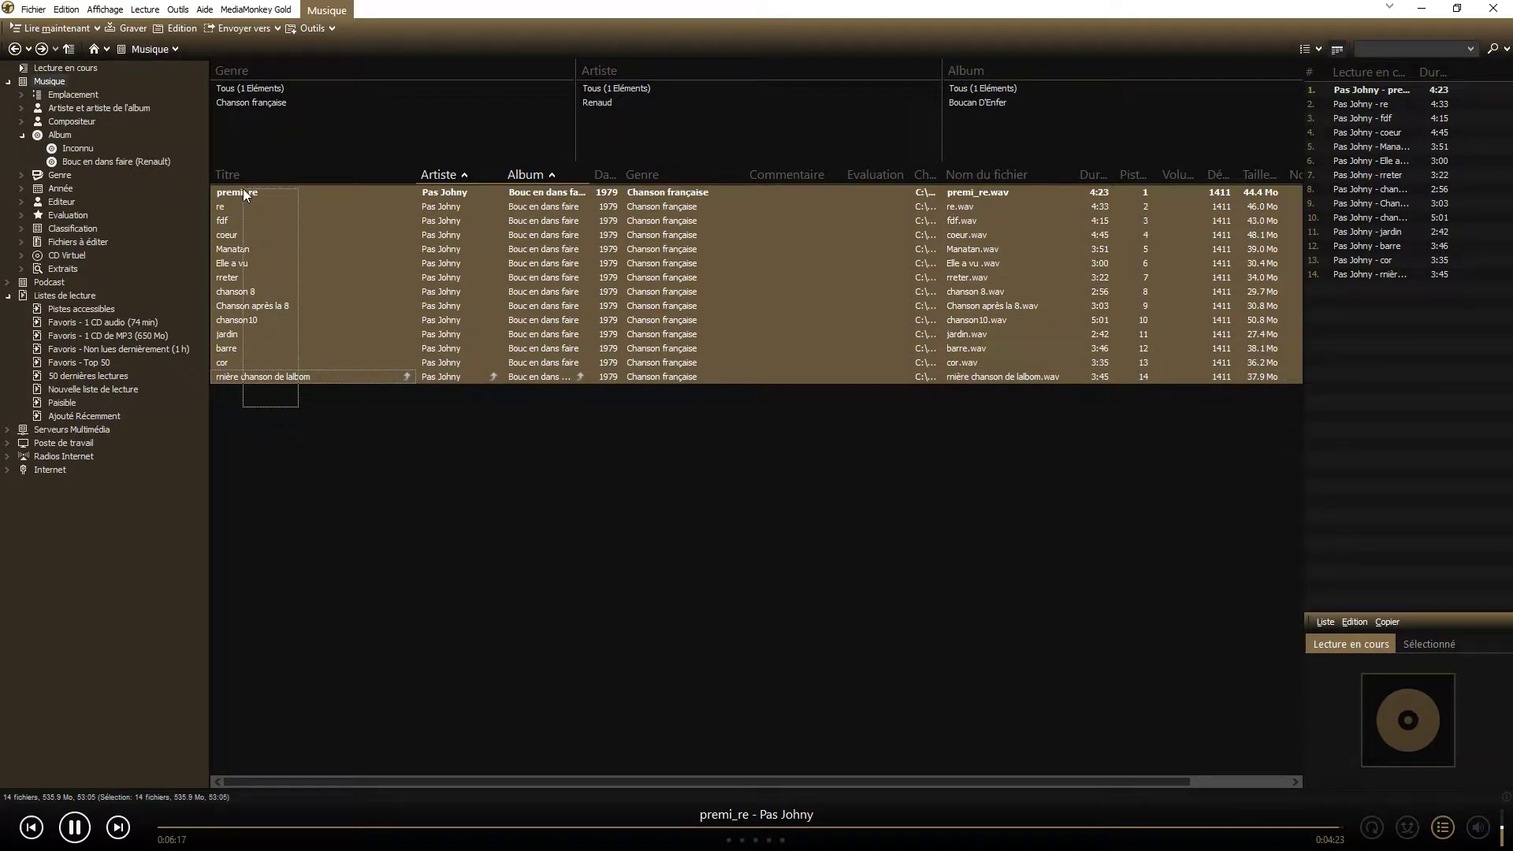
click(257, 419)
click(251, 190)
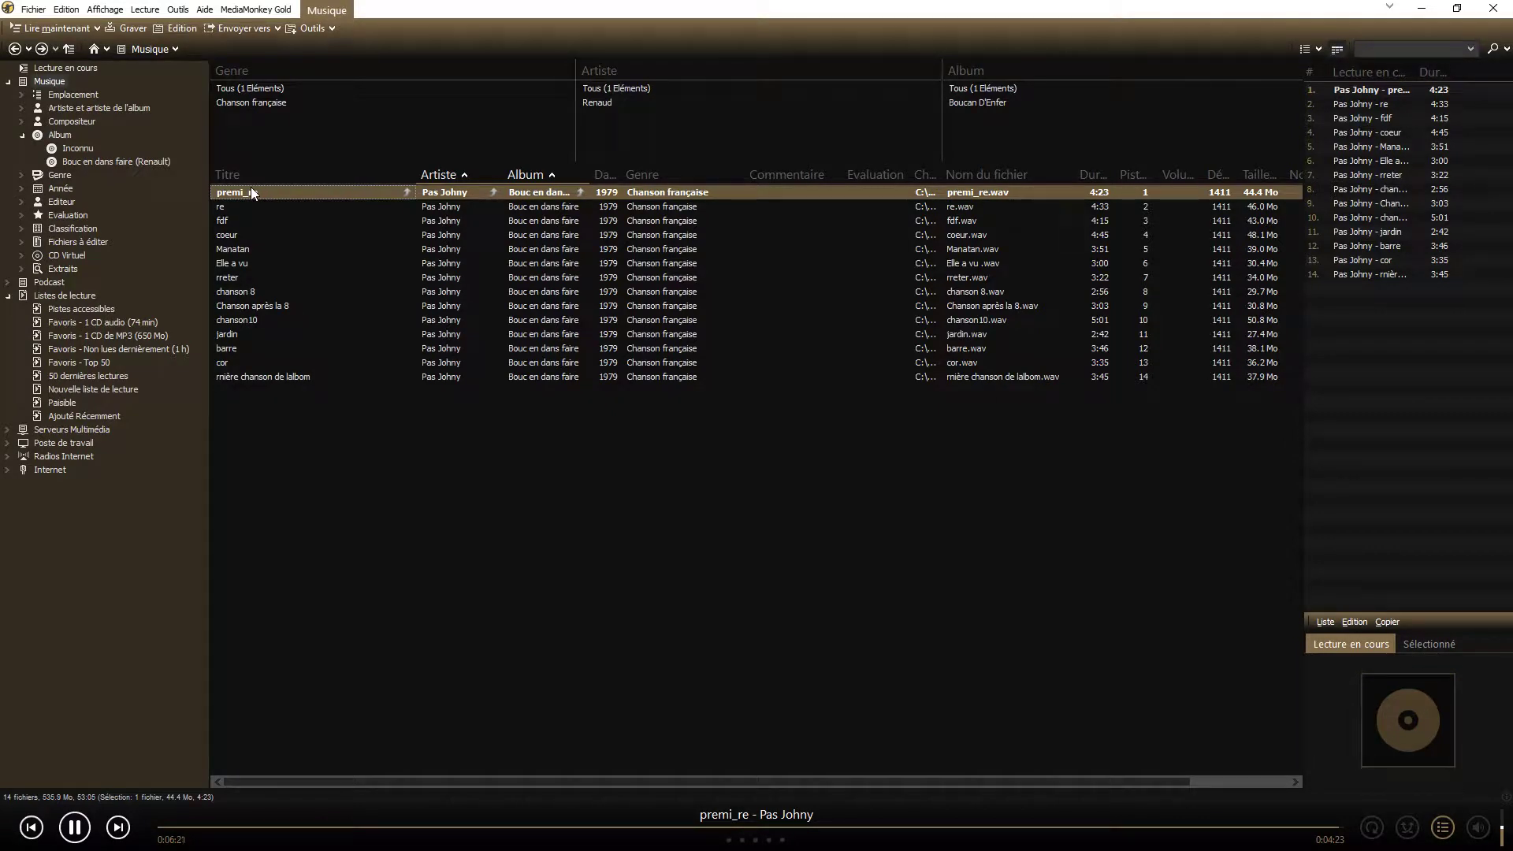
key(ctrl+a)
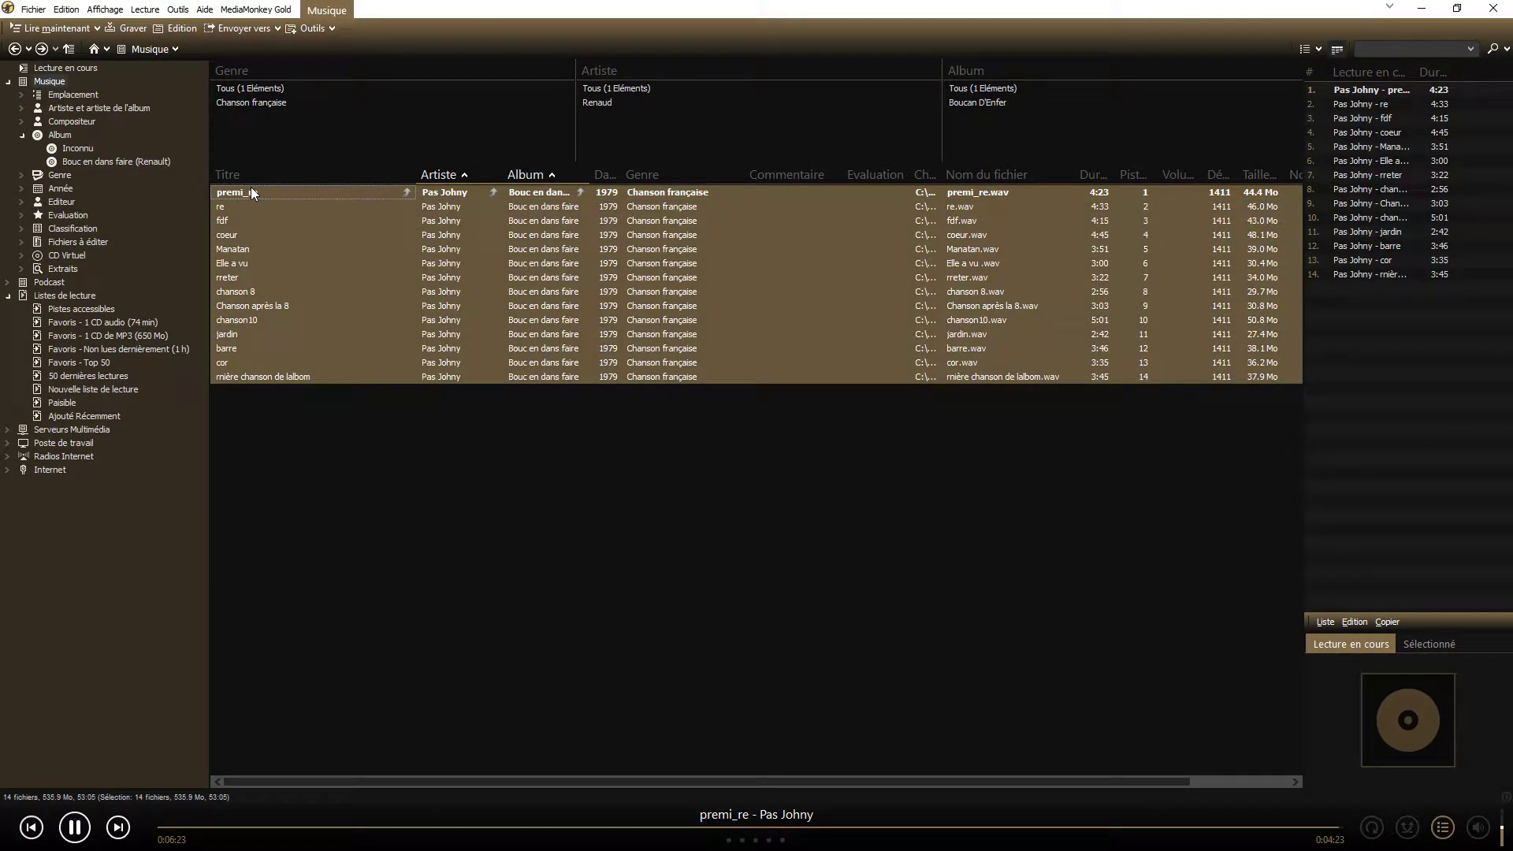
click(320, 527)
Select all the tracks and open their file conversion (Extraire/Convertir) with C:\ as the destination folder
click(66, 10)
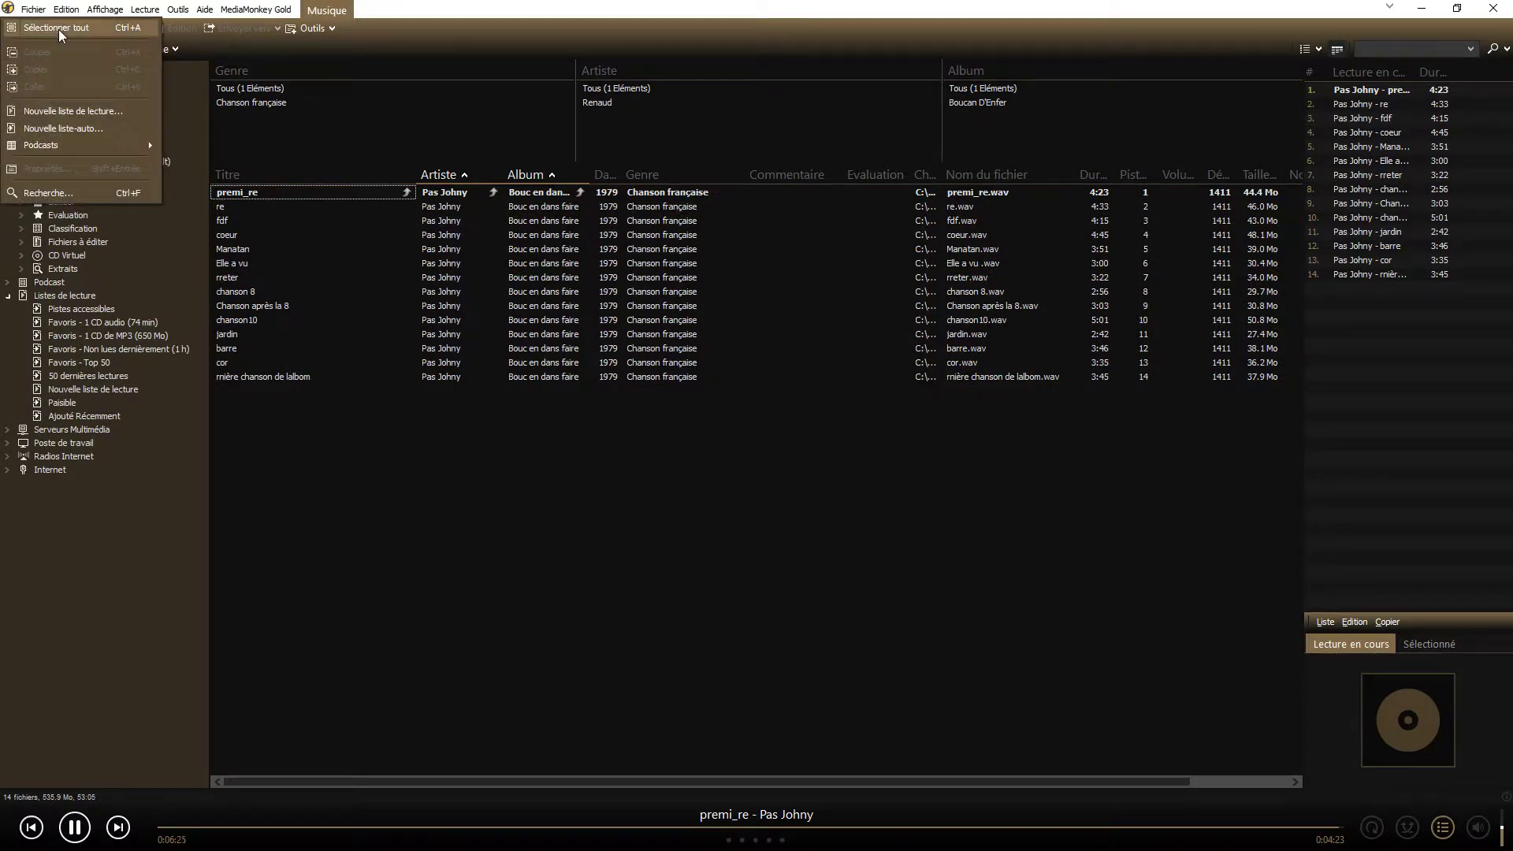
click(58, 30)
right_click(312, 257)
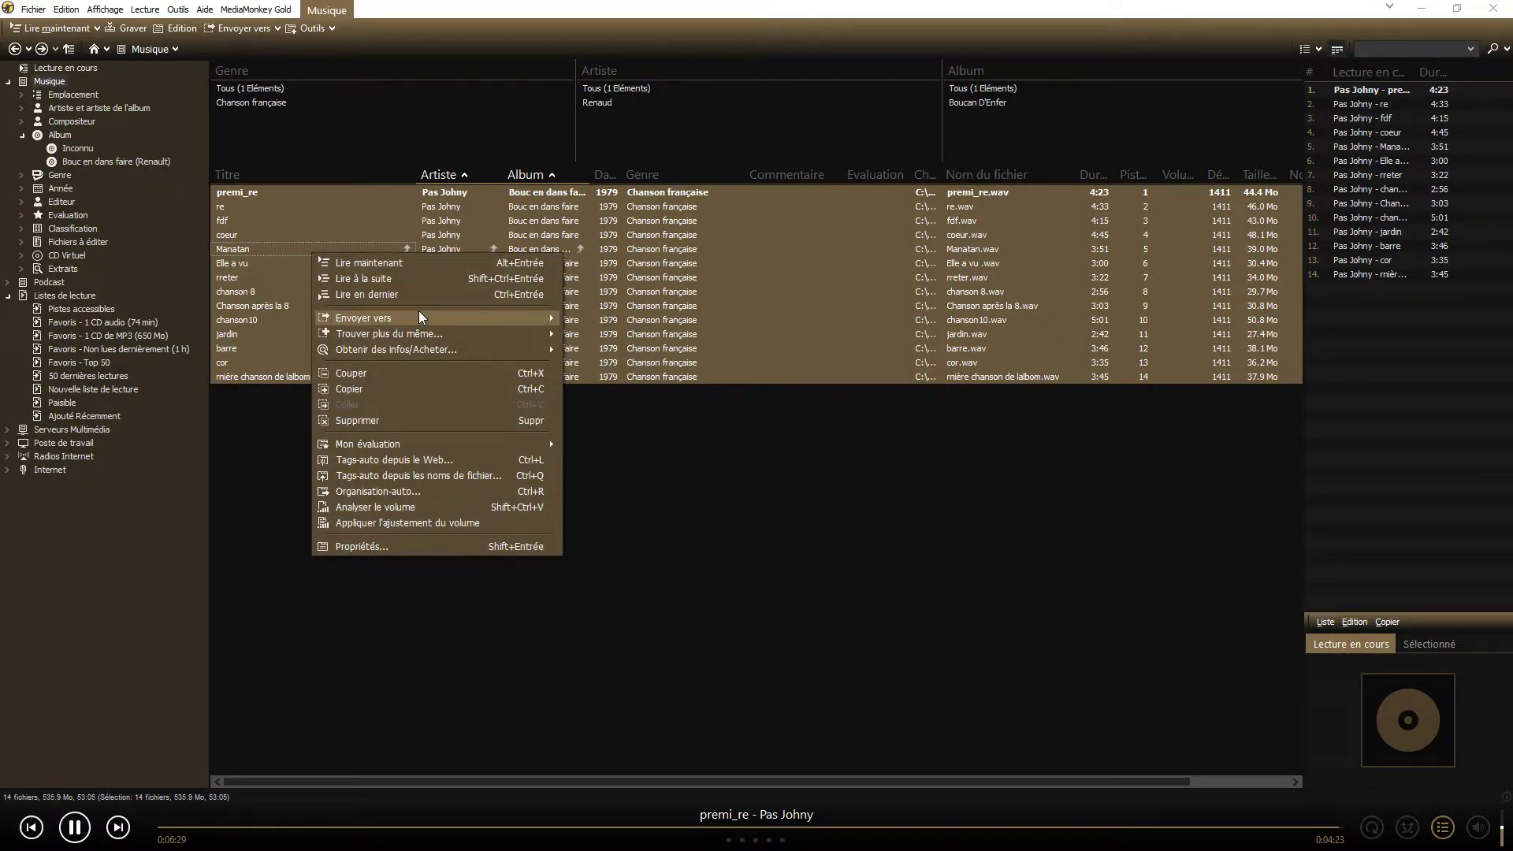
mouse_move(418, 316)
mouse_move(718, 378)
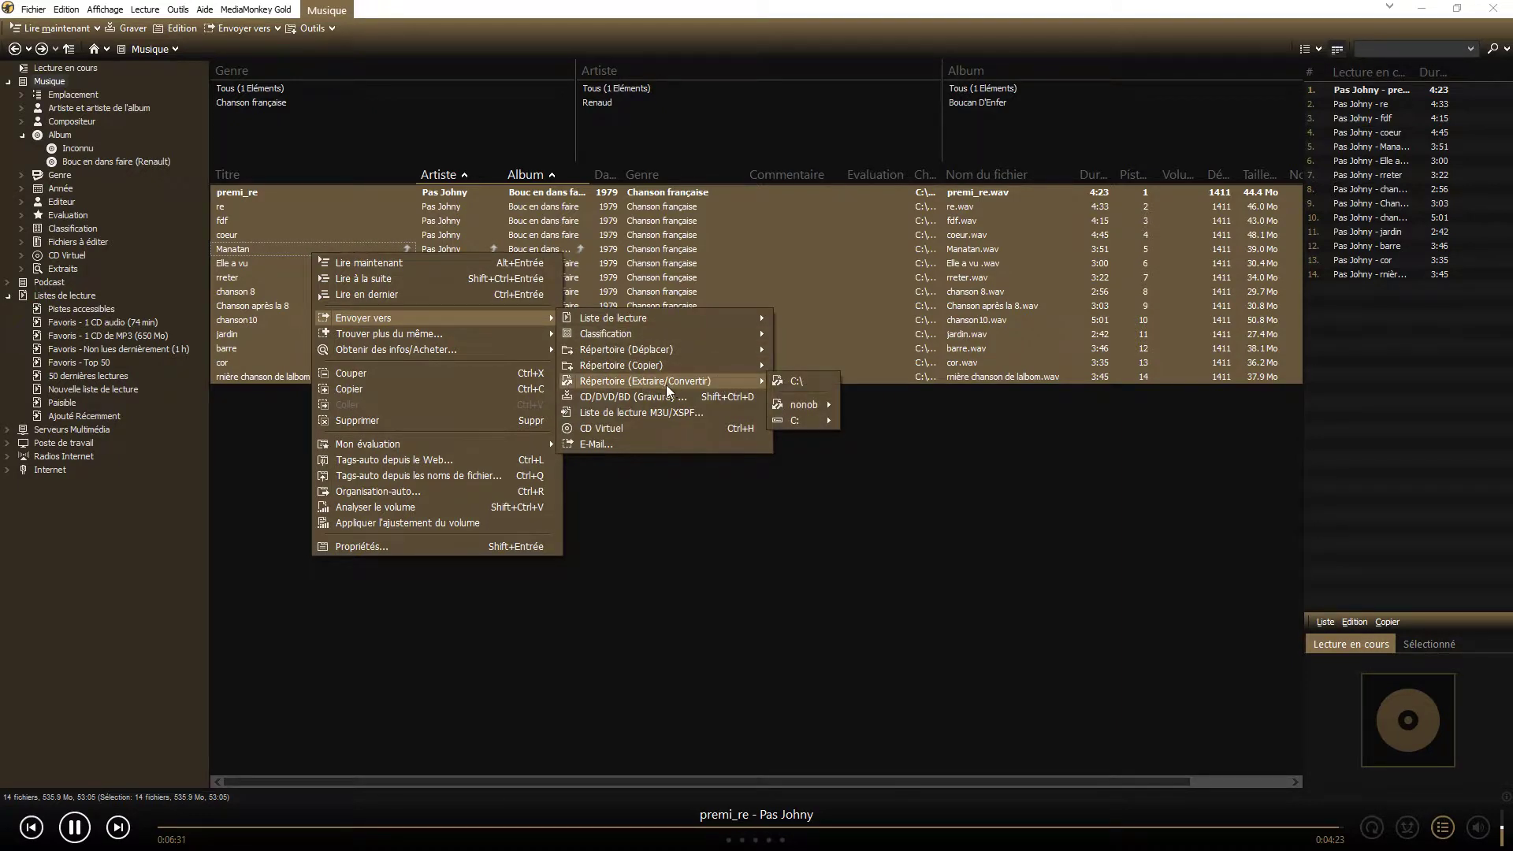
click(797, 379)
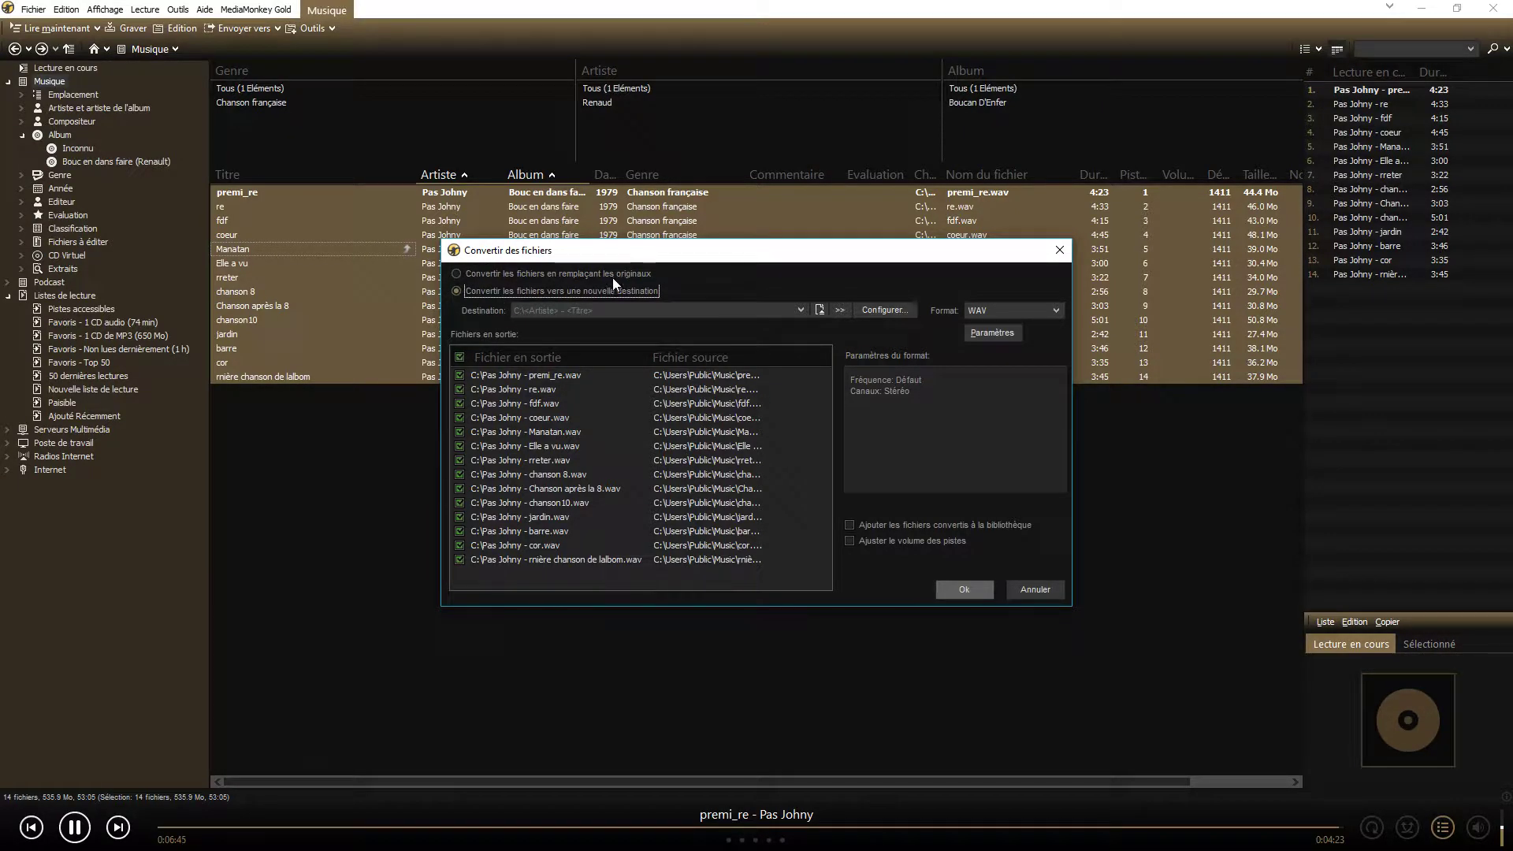
Set the conversion to replace the original files and use MP3 as the output format
click(456, 273)
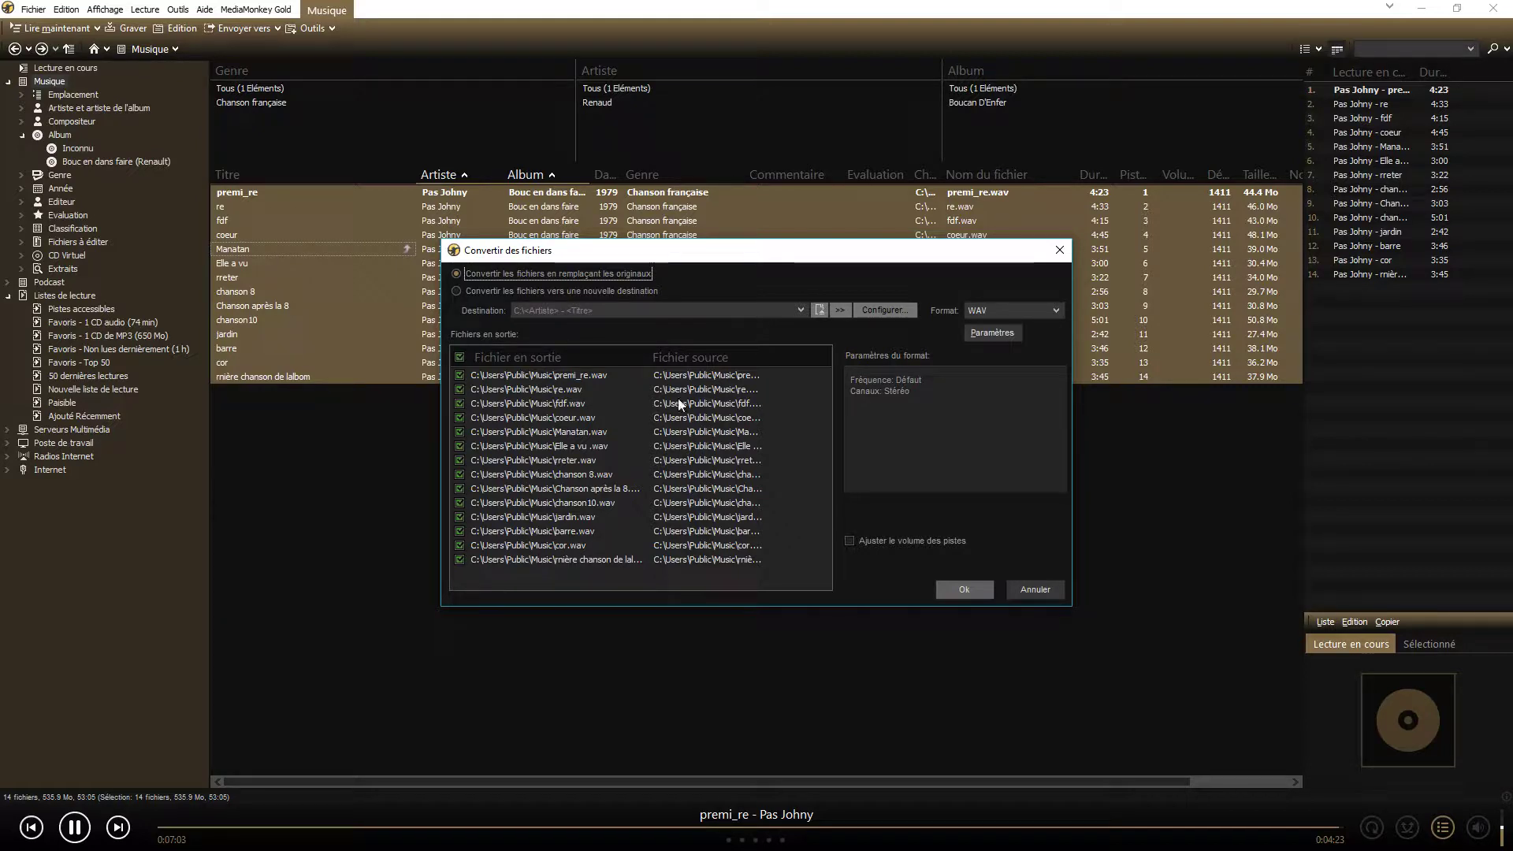
click(1057, 312)
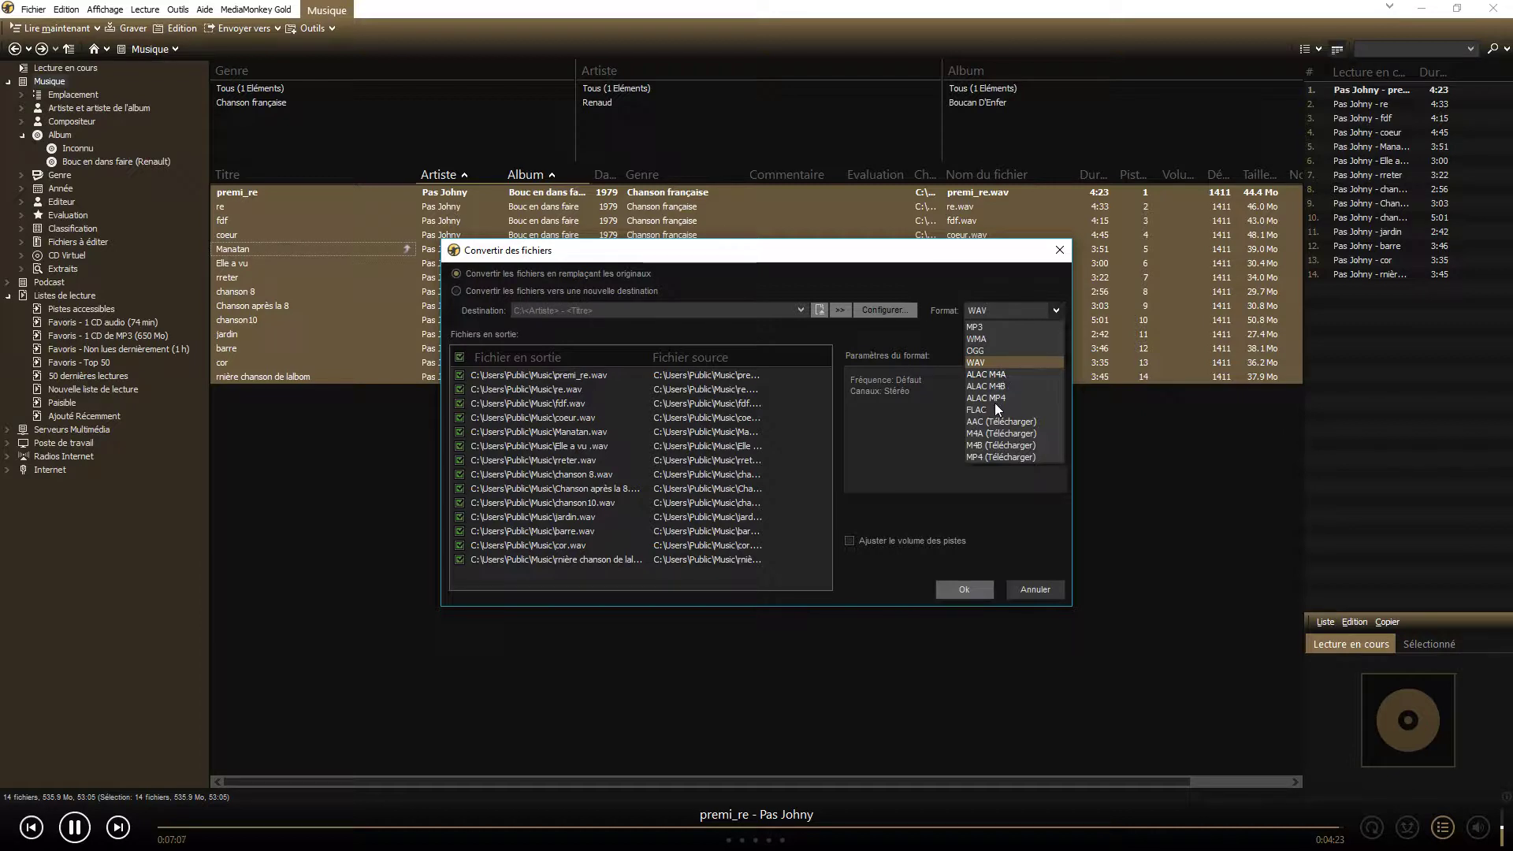
click(980, 328)
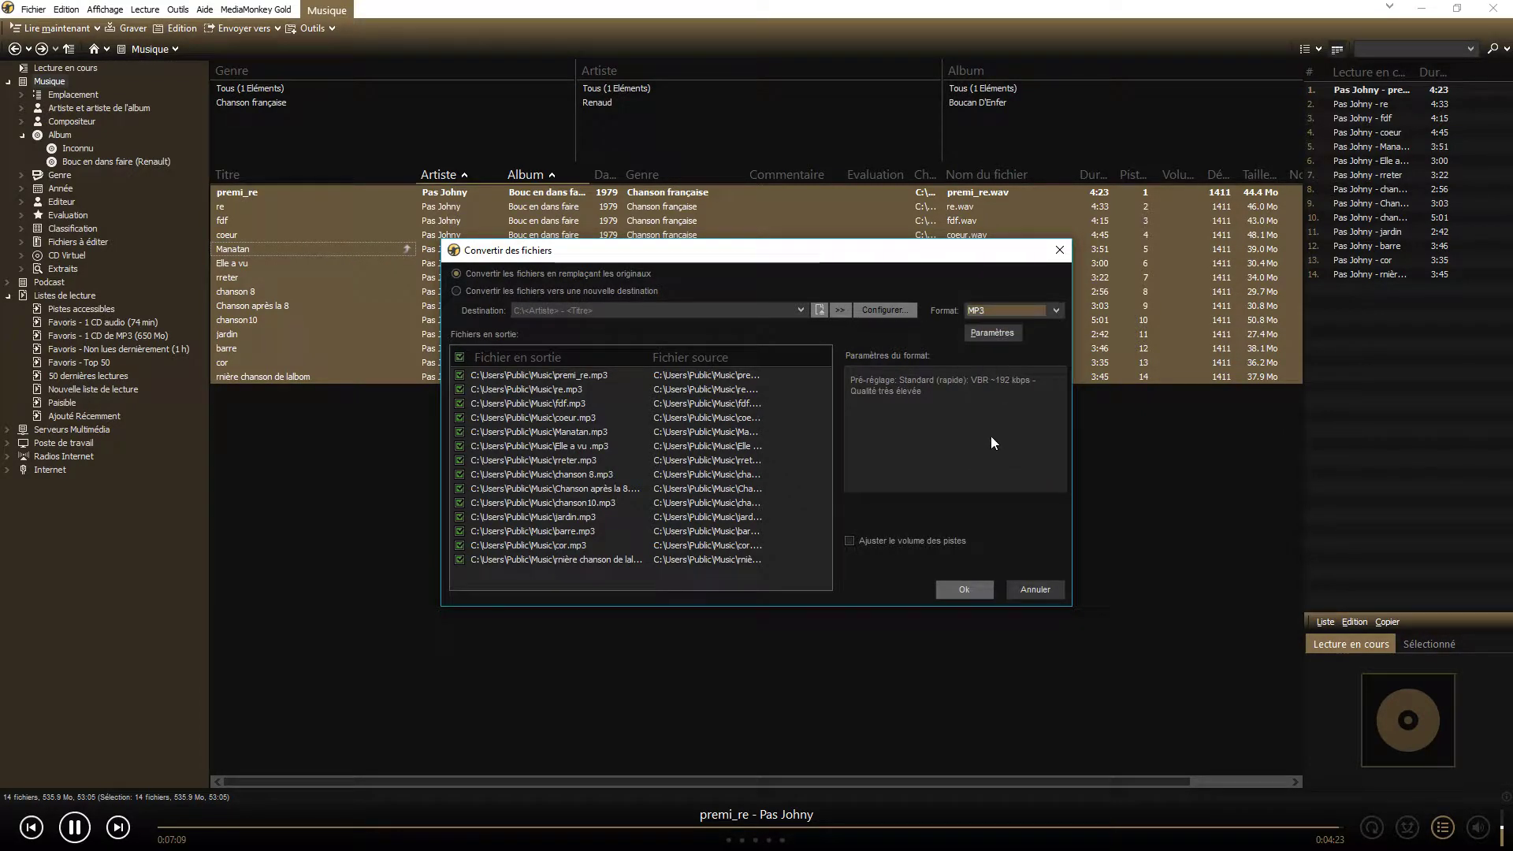
Switch the MP3 parameters to manual and set the VBR quality to V0 (~245 kbps)
click(994, 334)
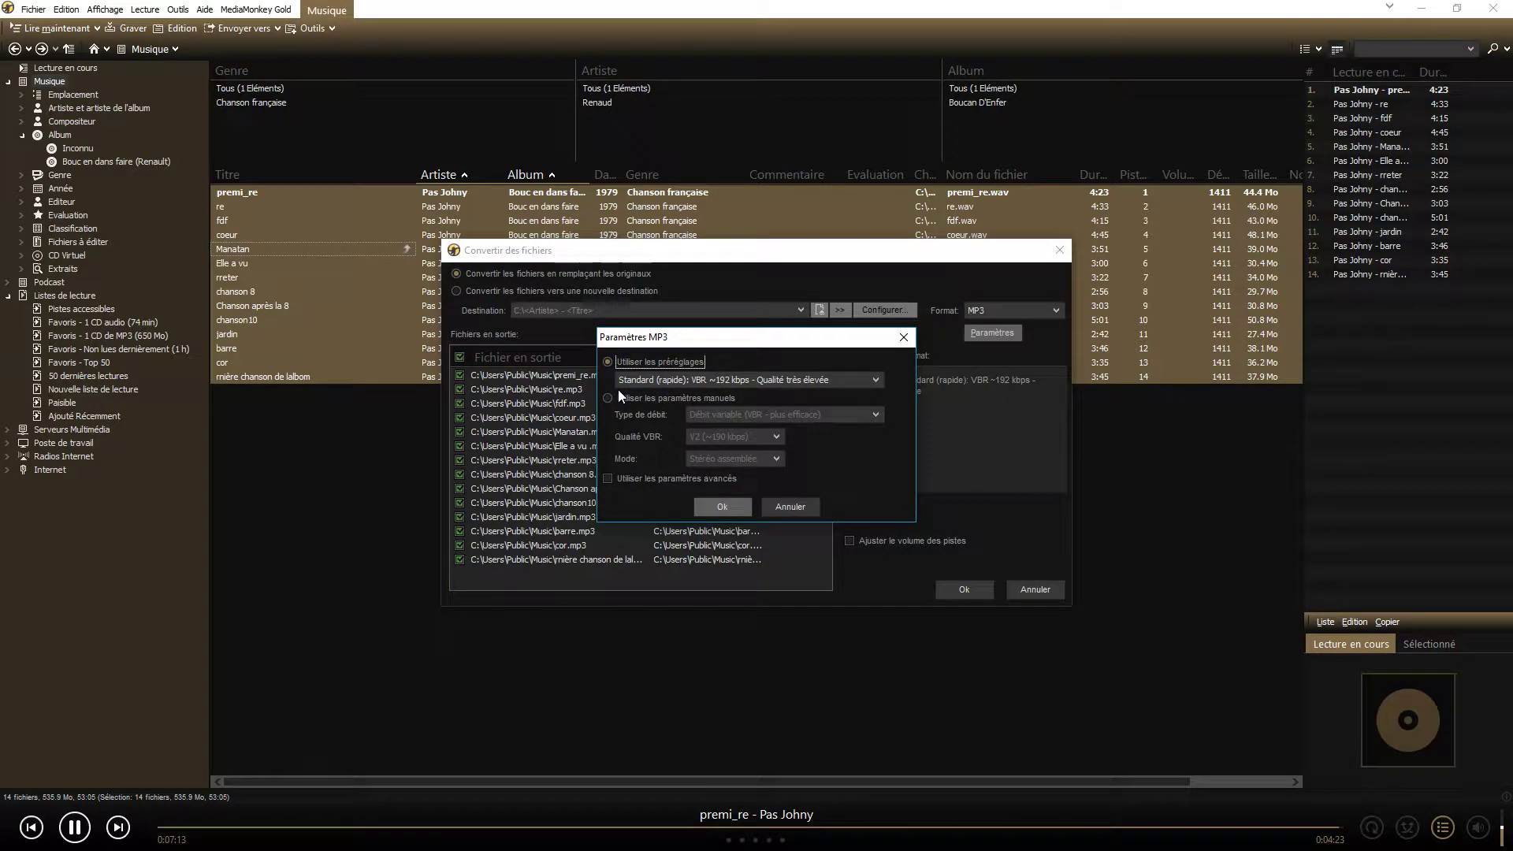
click(608, 397)
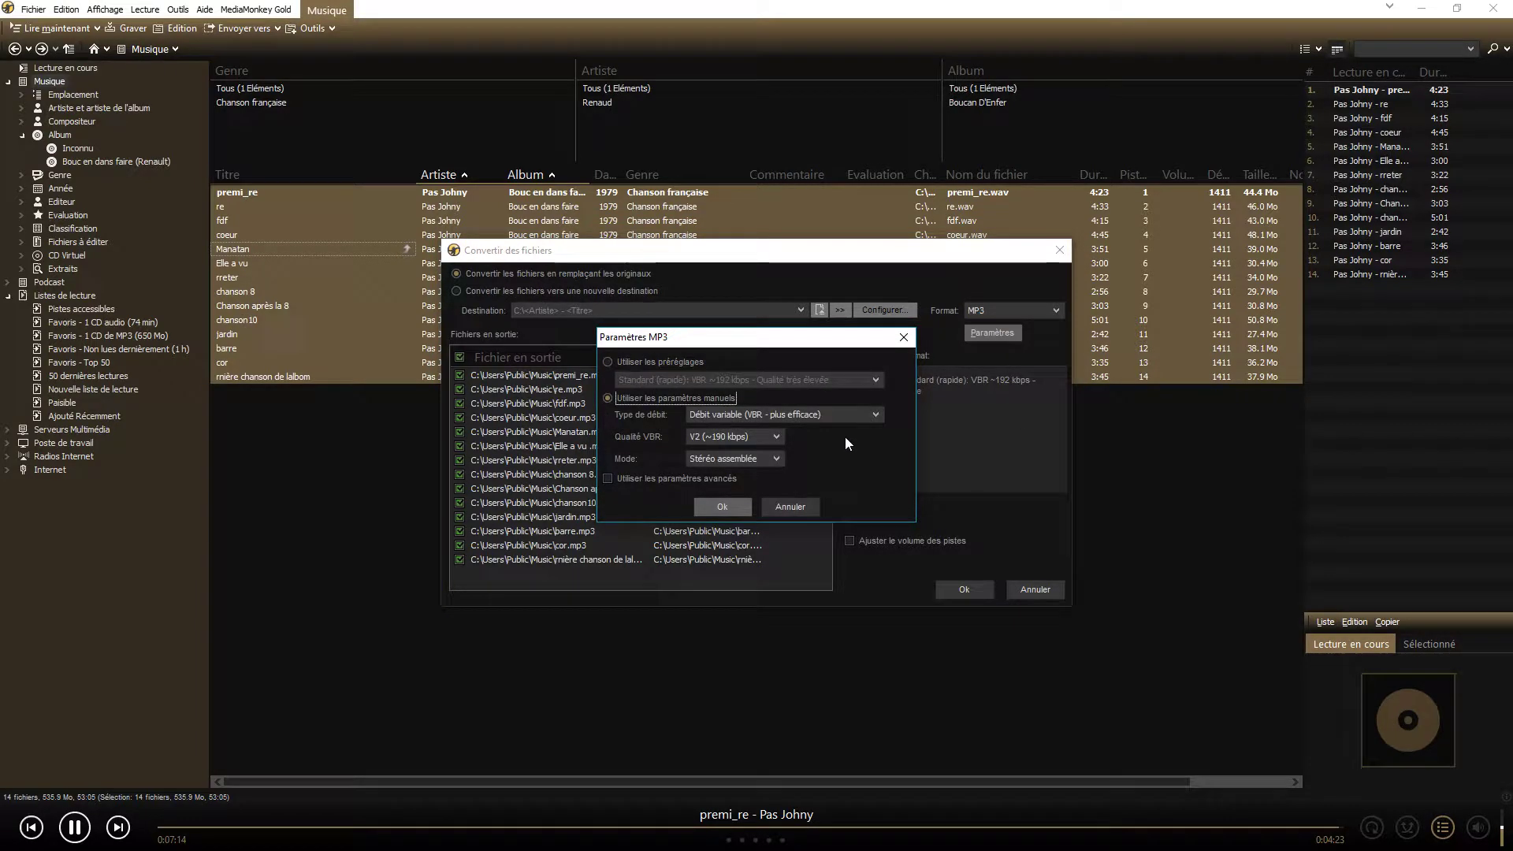
click(773, 436)
click(702, 451)
key(Up)
key(Up)
click(712, 509)
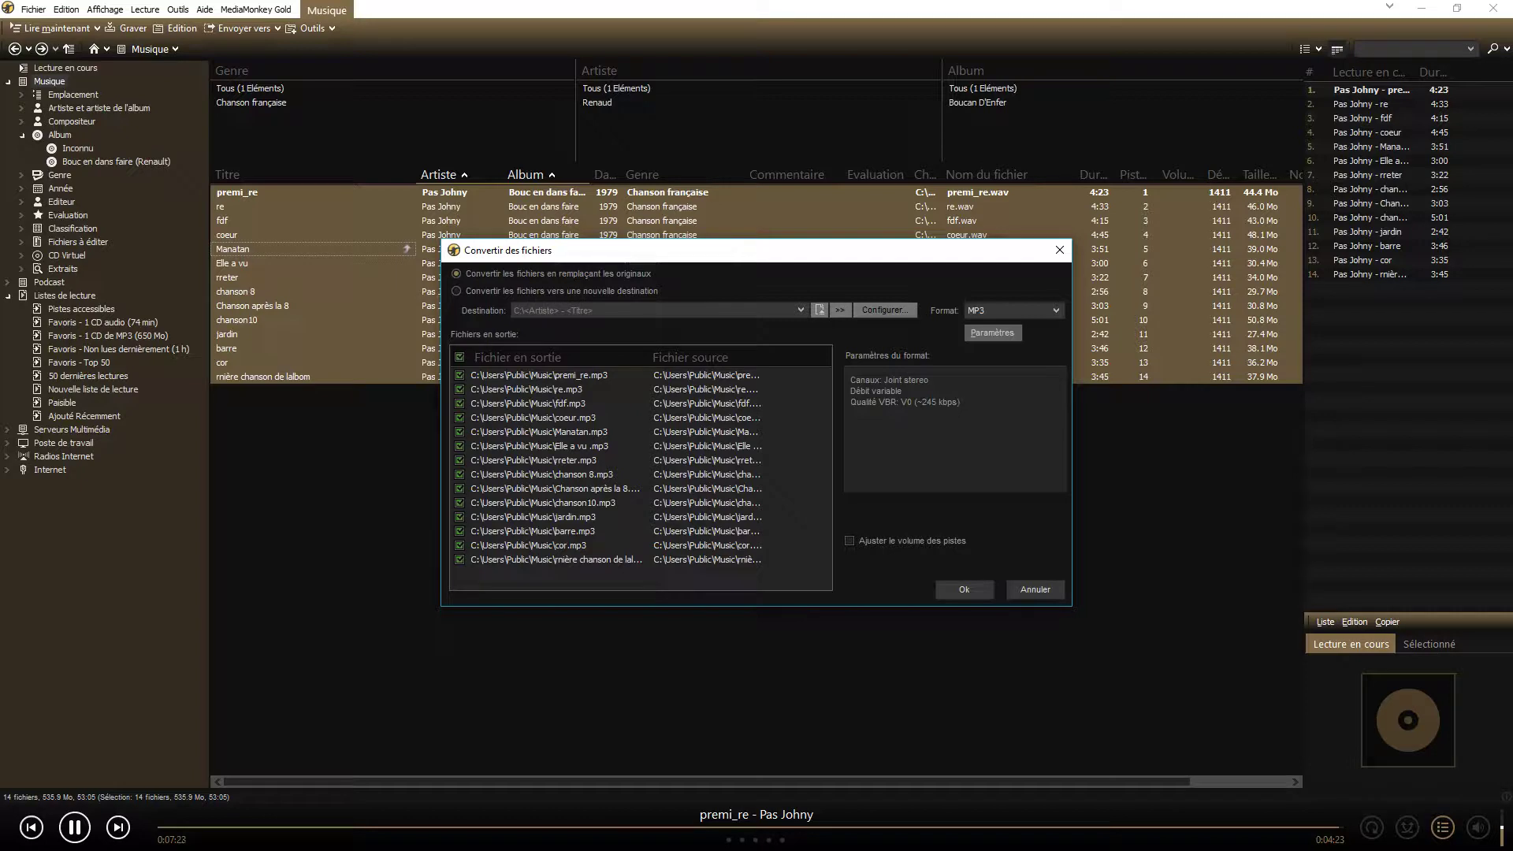
Enable volume adjustment of the tracks and start the MP3 conversion
click(850, 541)
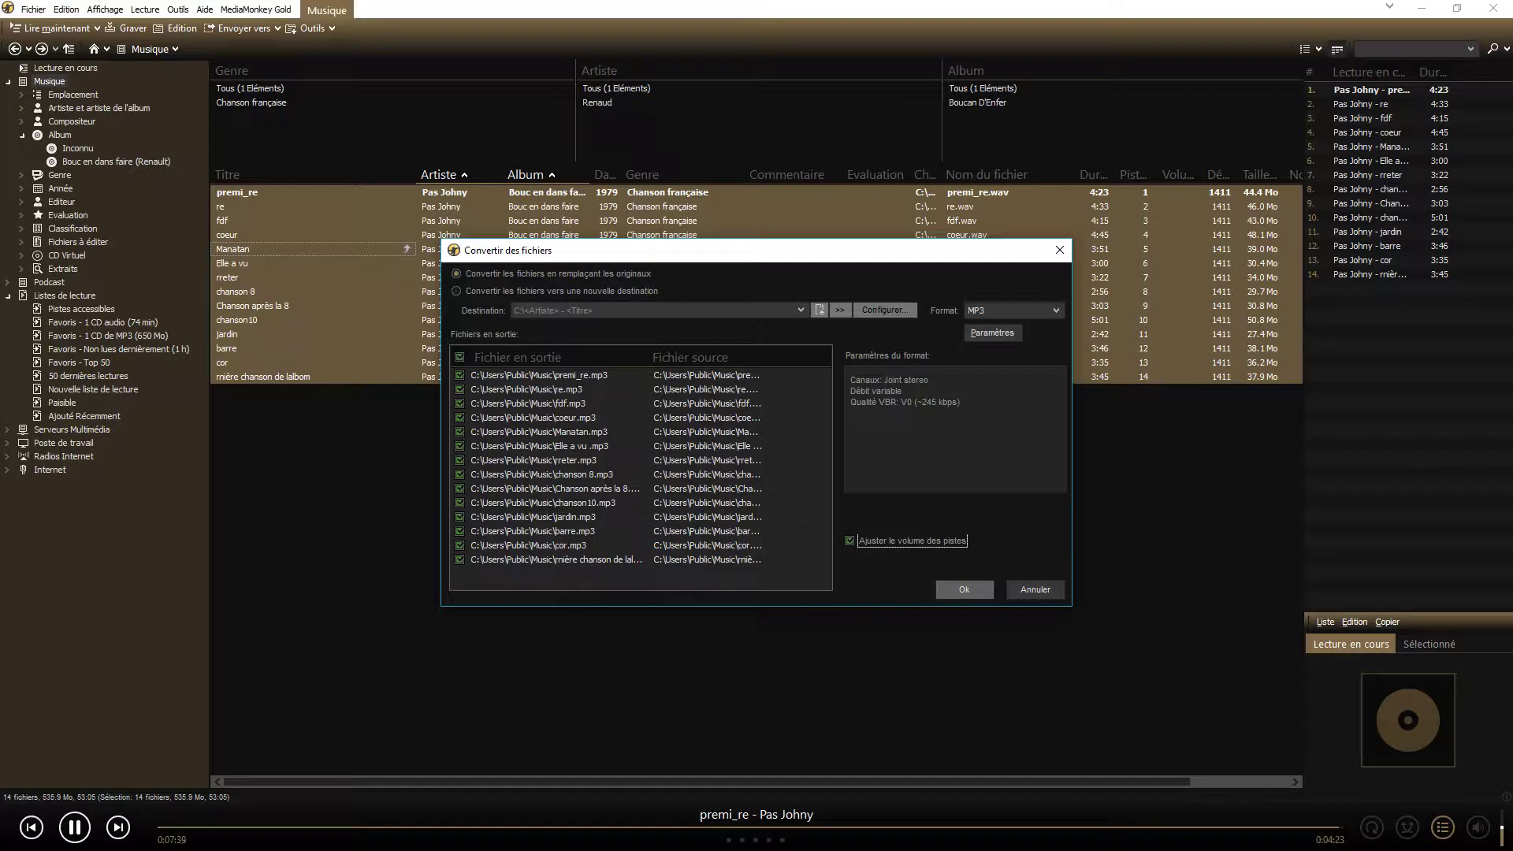
click(975, 594)
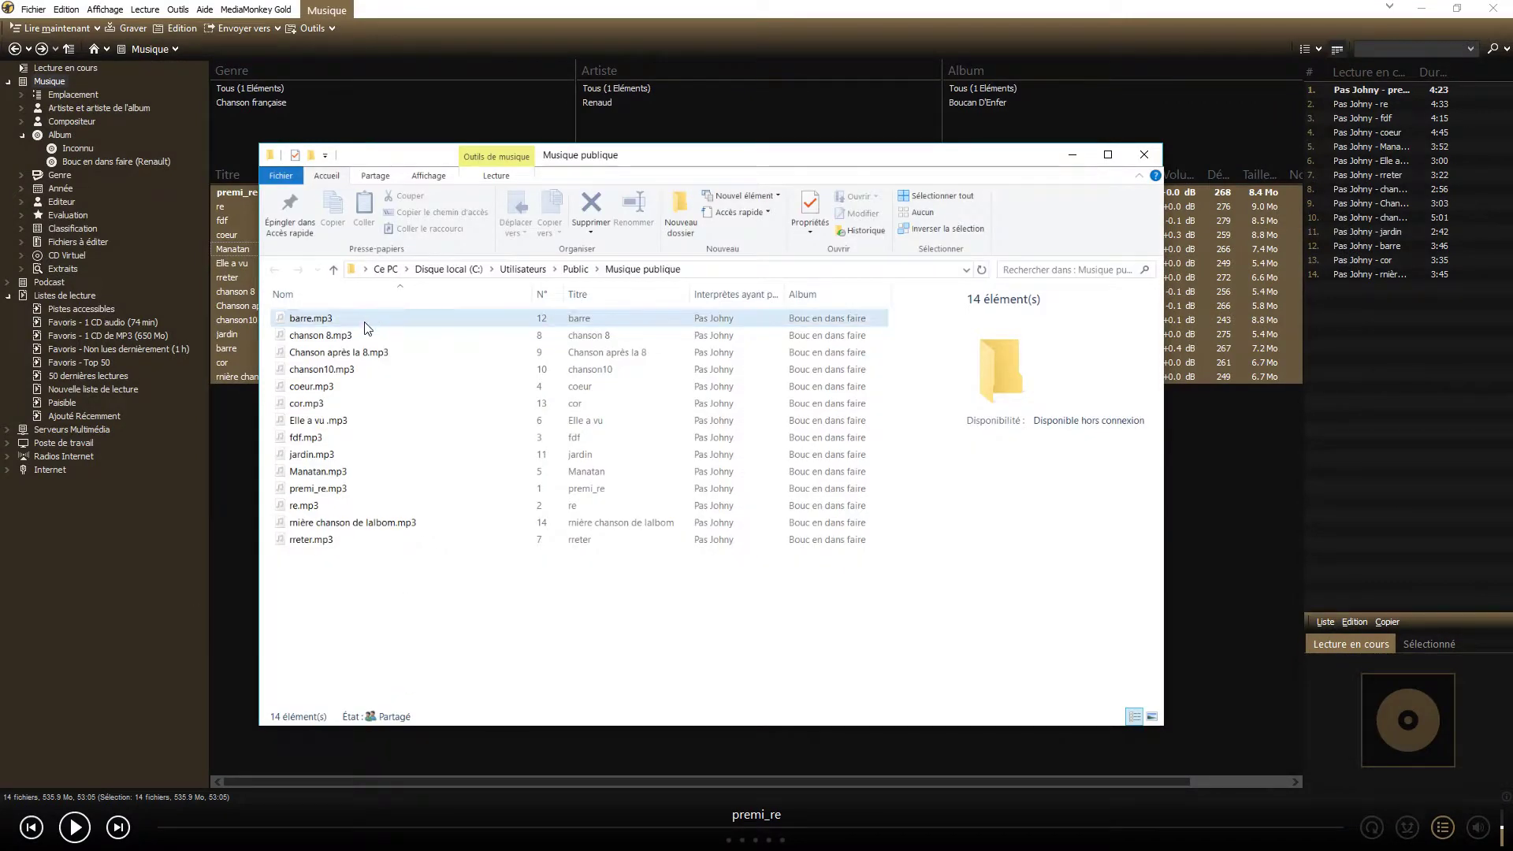
Examine the details of barre.mp3 in the Musique publique folder and return to the music library
click(337, 319)
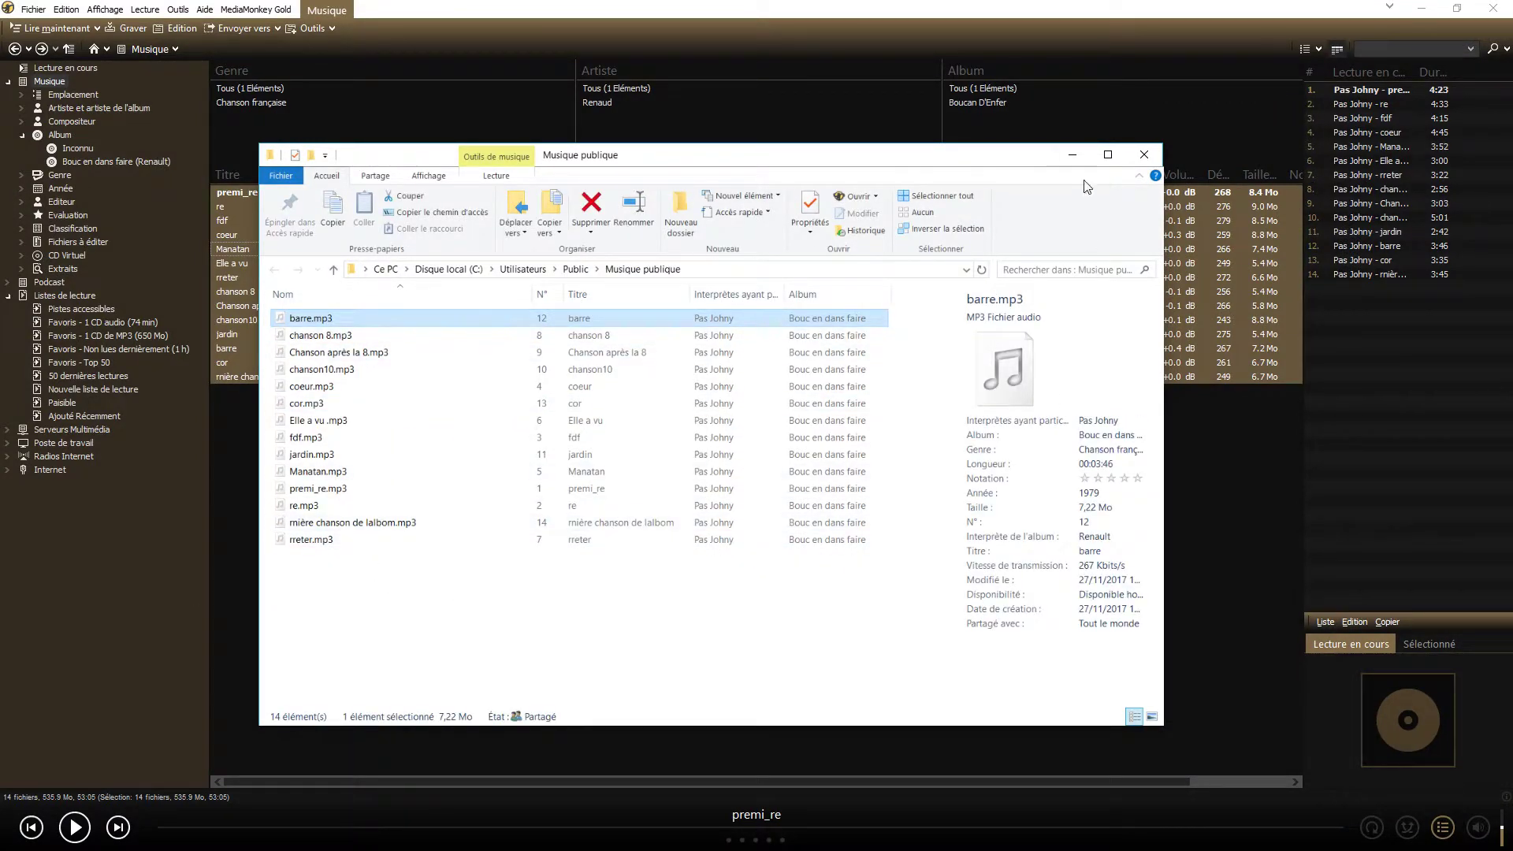
click(1074, 155)
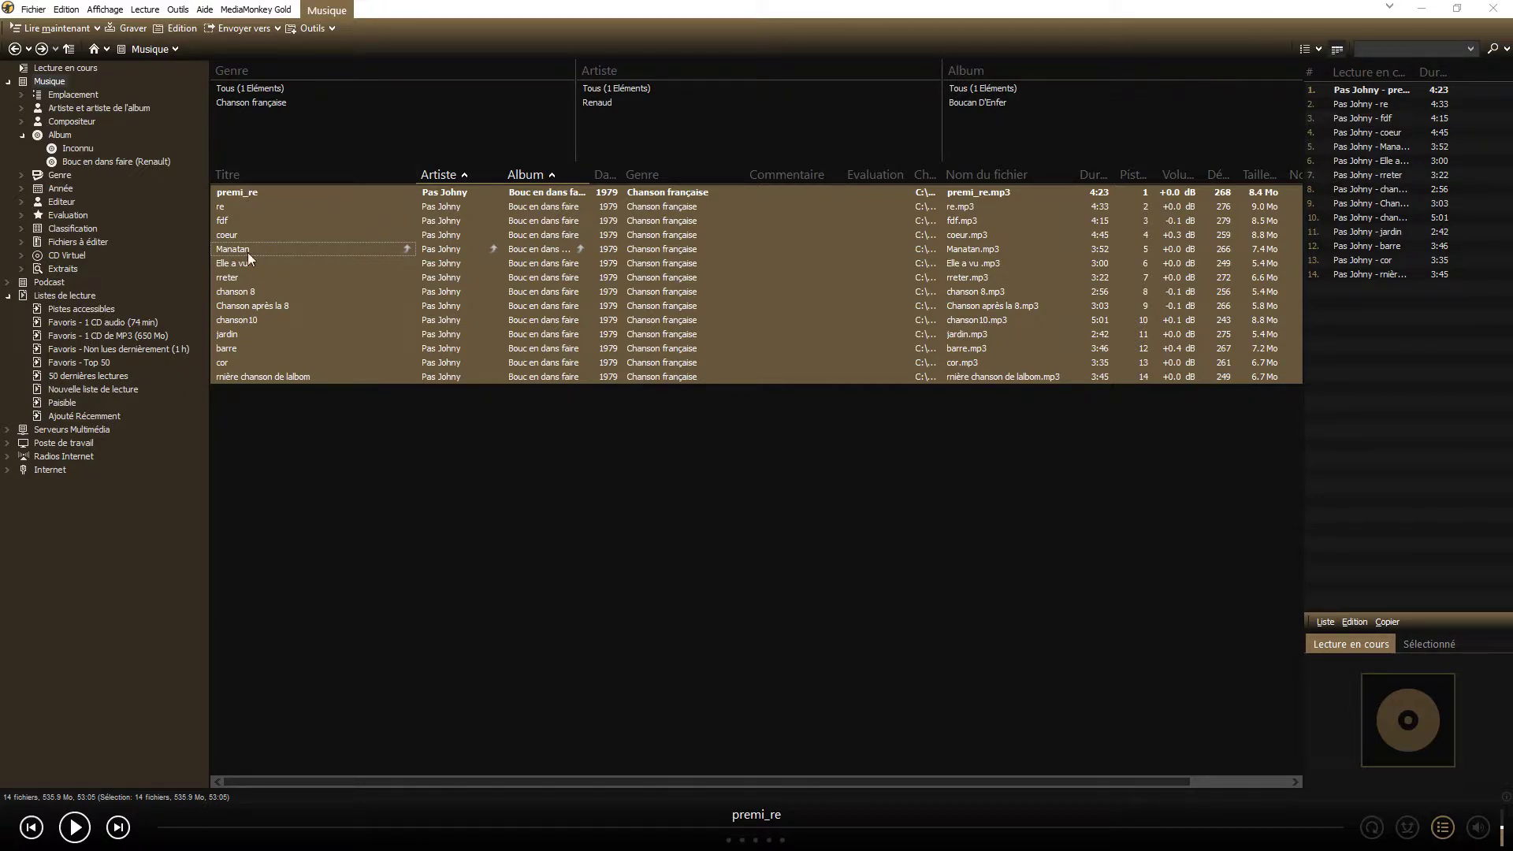
Apply the volume adjustment to all the selected tracks and accept the irreversible change
right_click(253, 348)
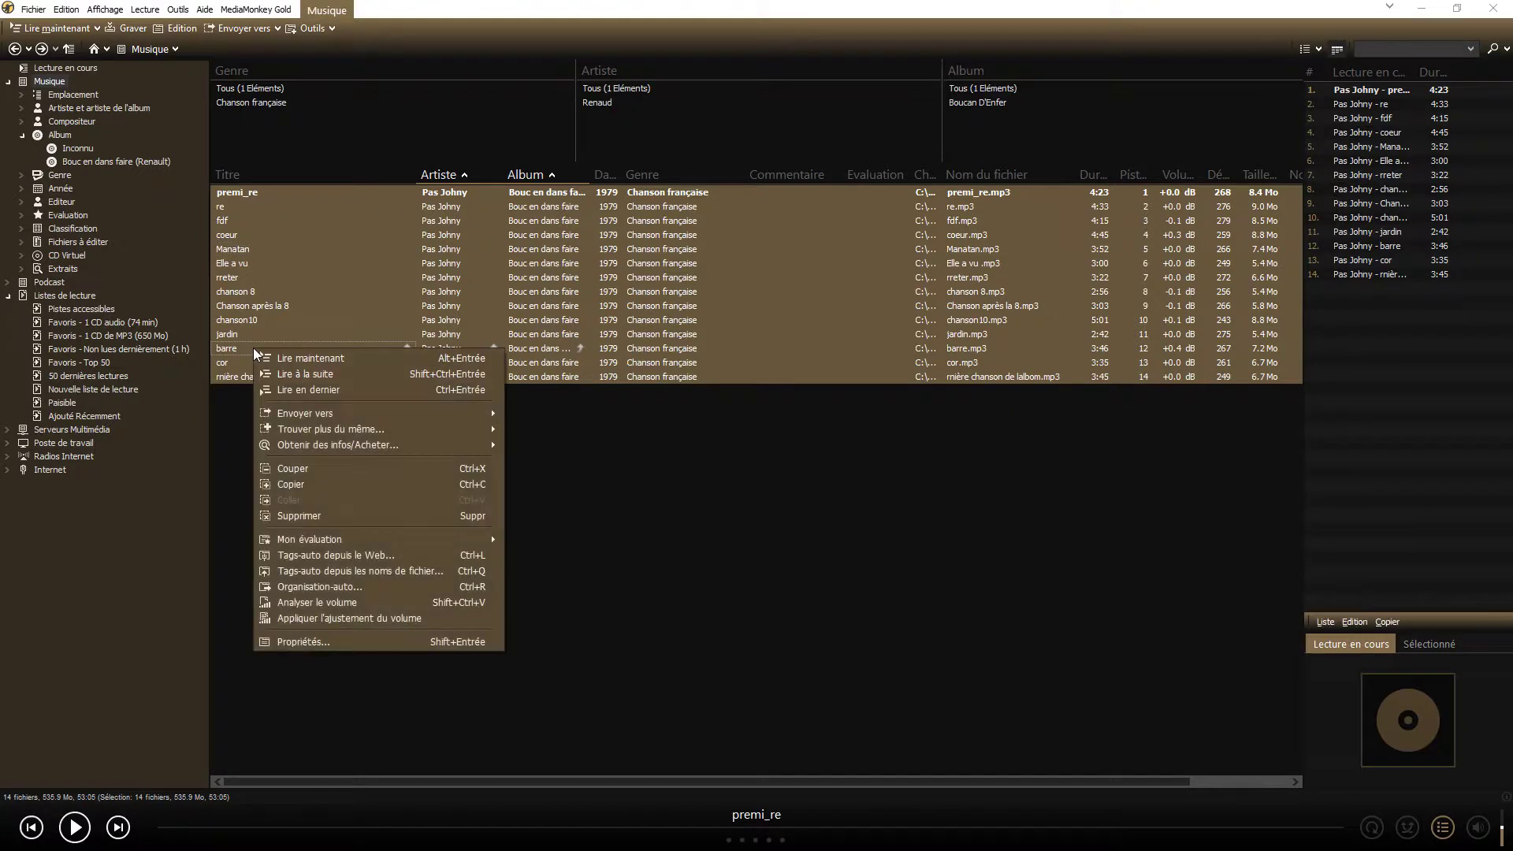
click(348, 616)
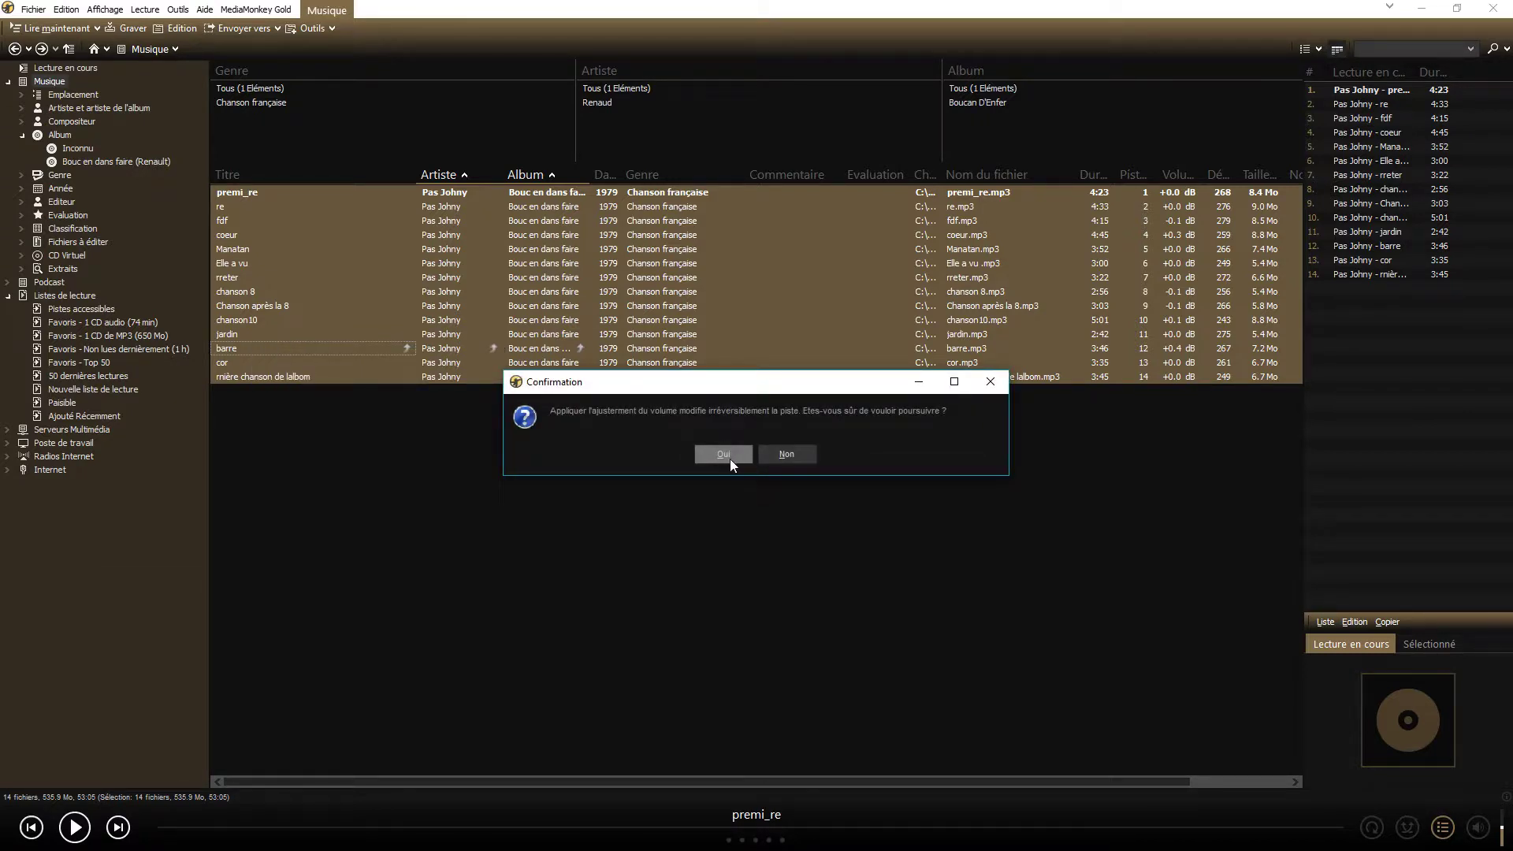
click(723, 454)
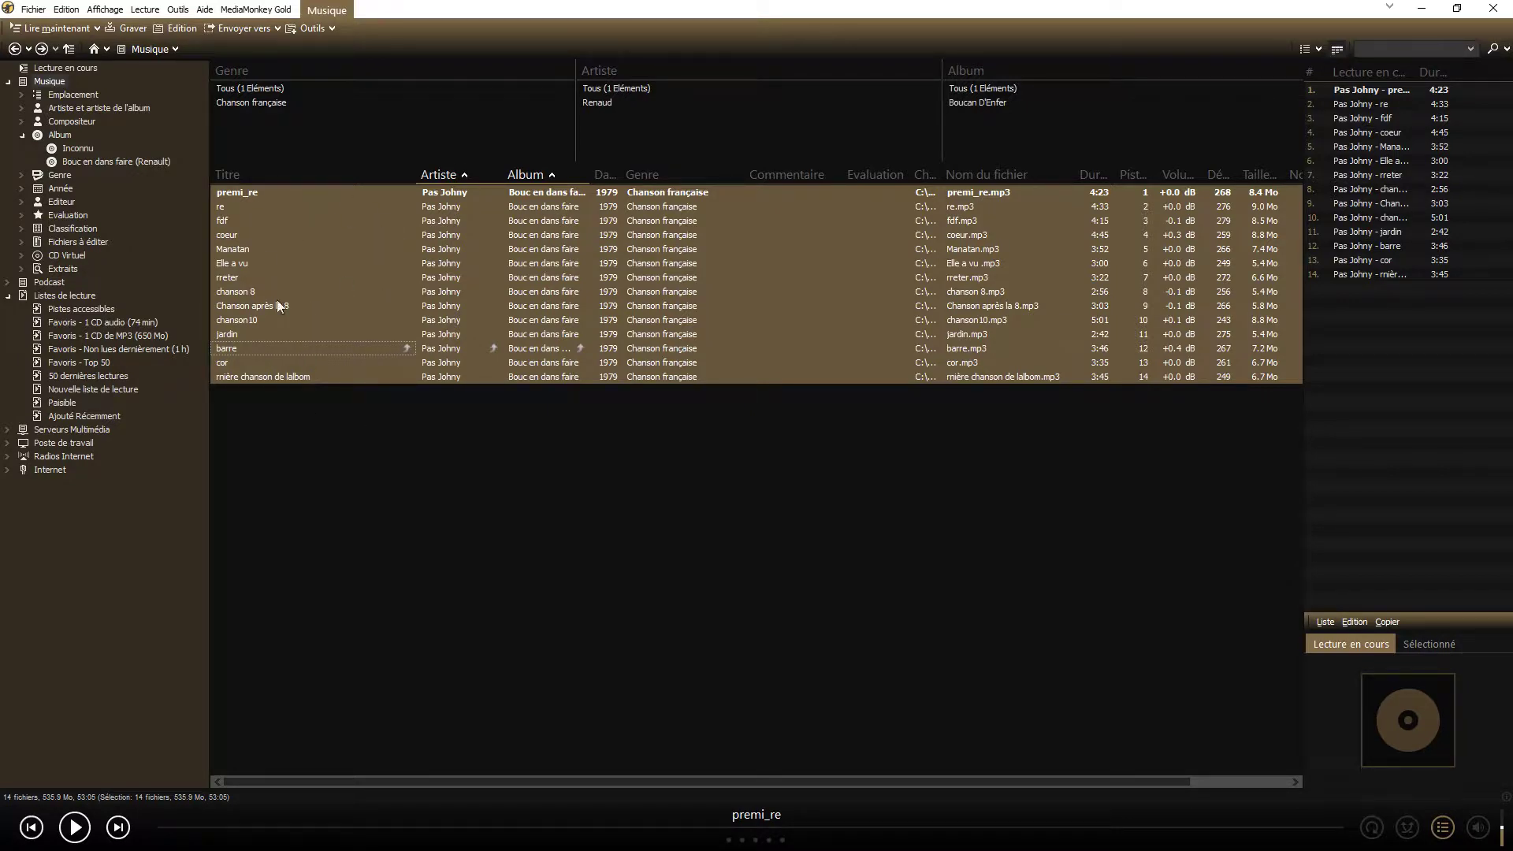
Open web auto-tagging for the selected tracks and search for the album "Renaud - Boucan d'enfer"
right_click(303, 282)
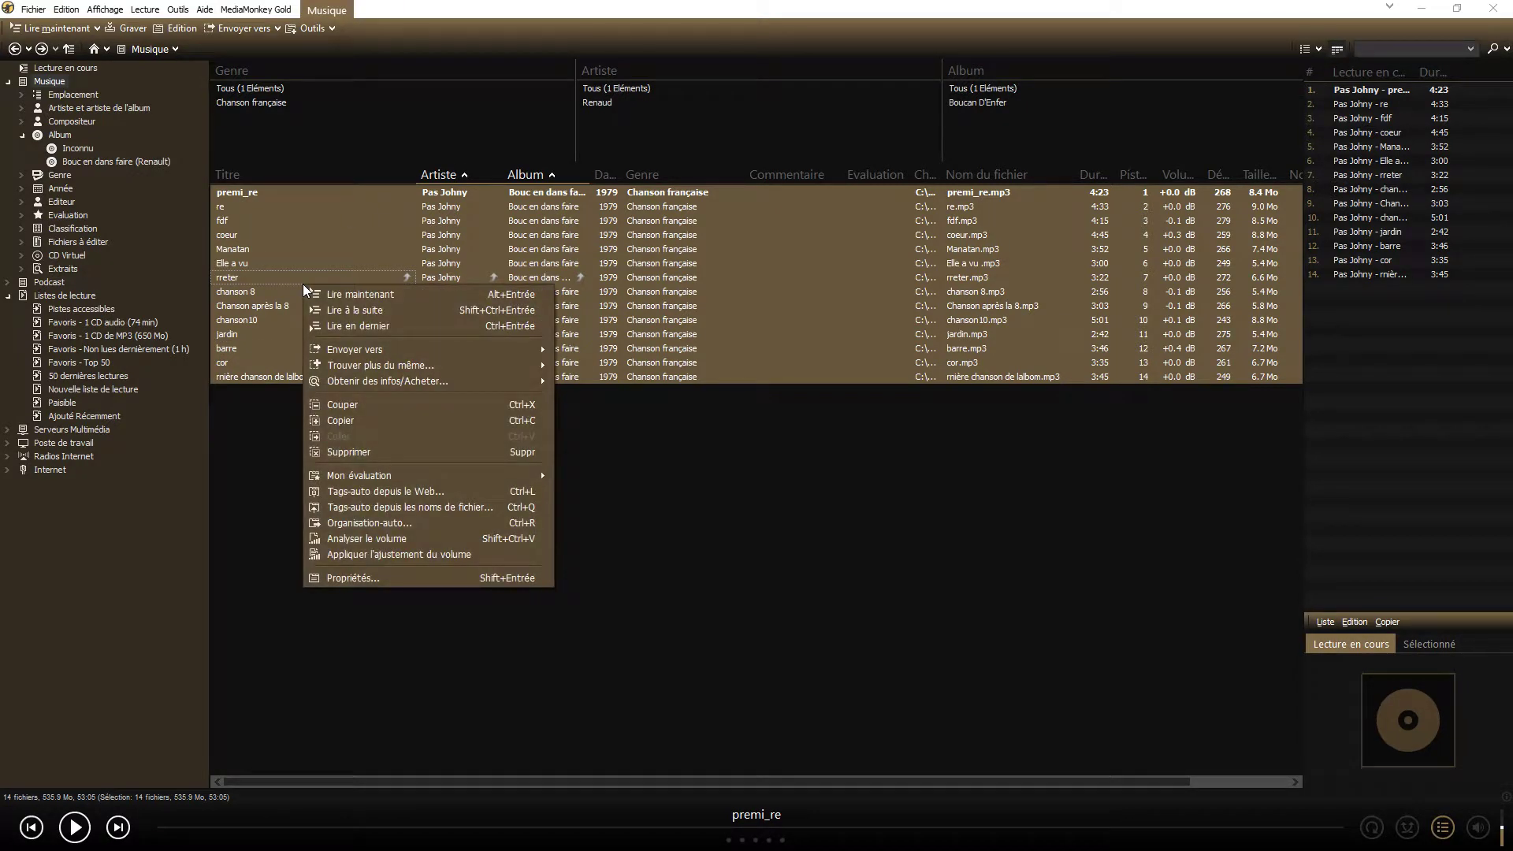
click(383, 493)
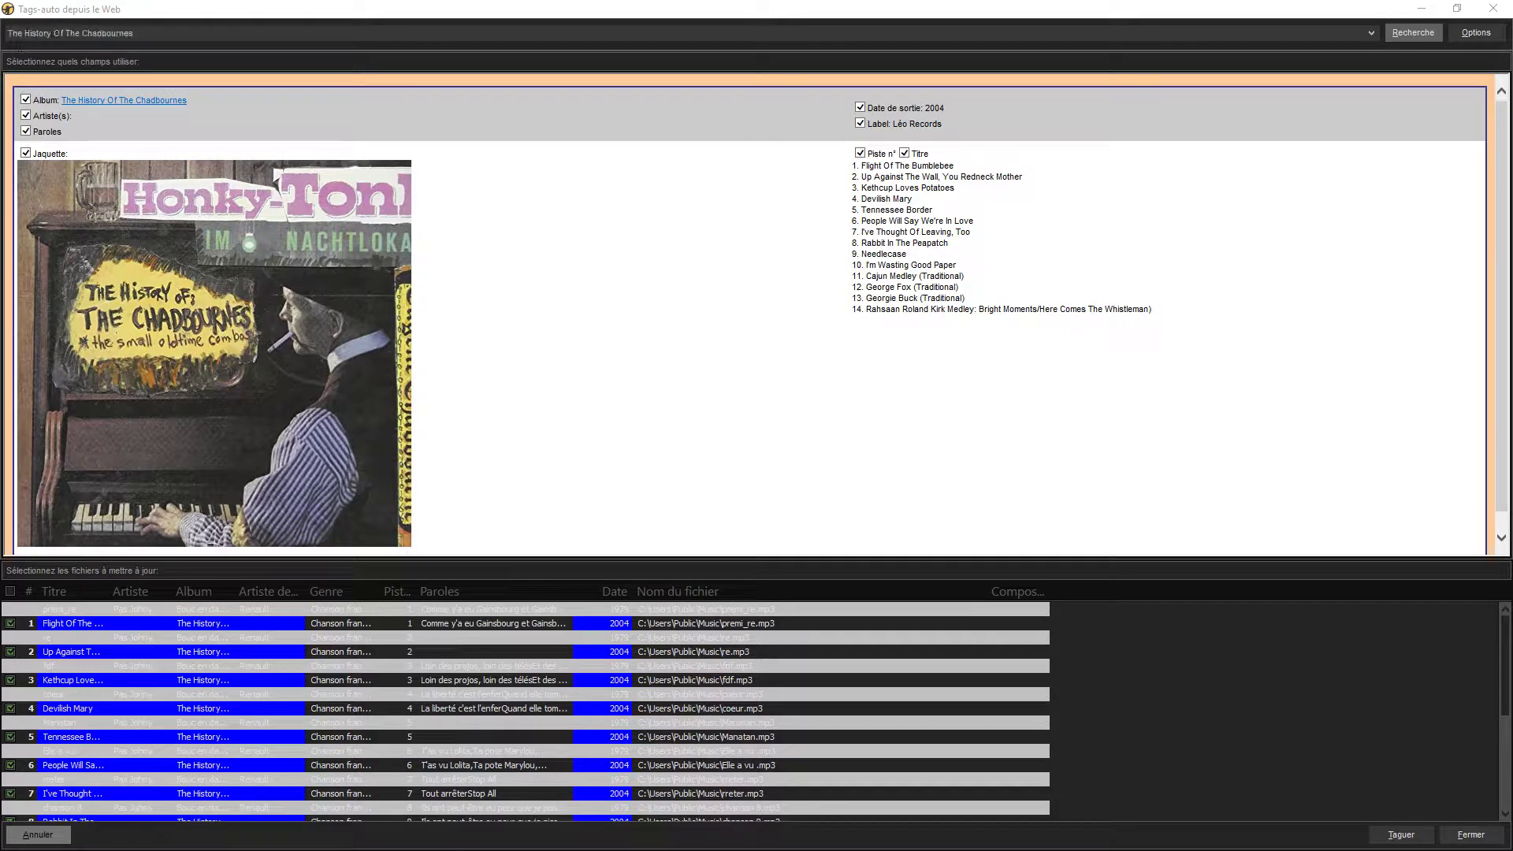
key(Return)
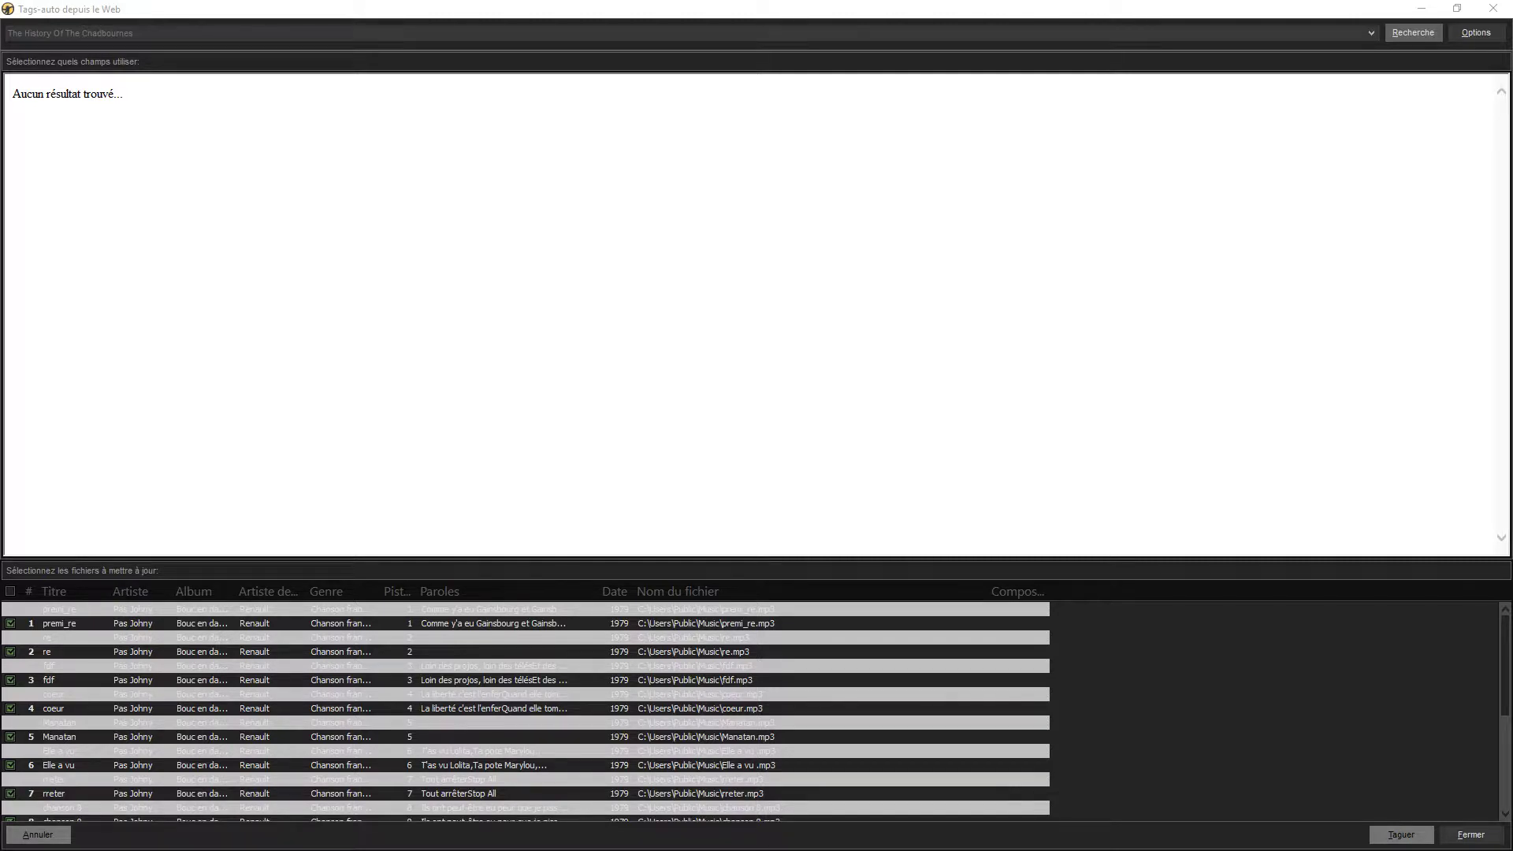
click(137, 33)
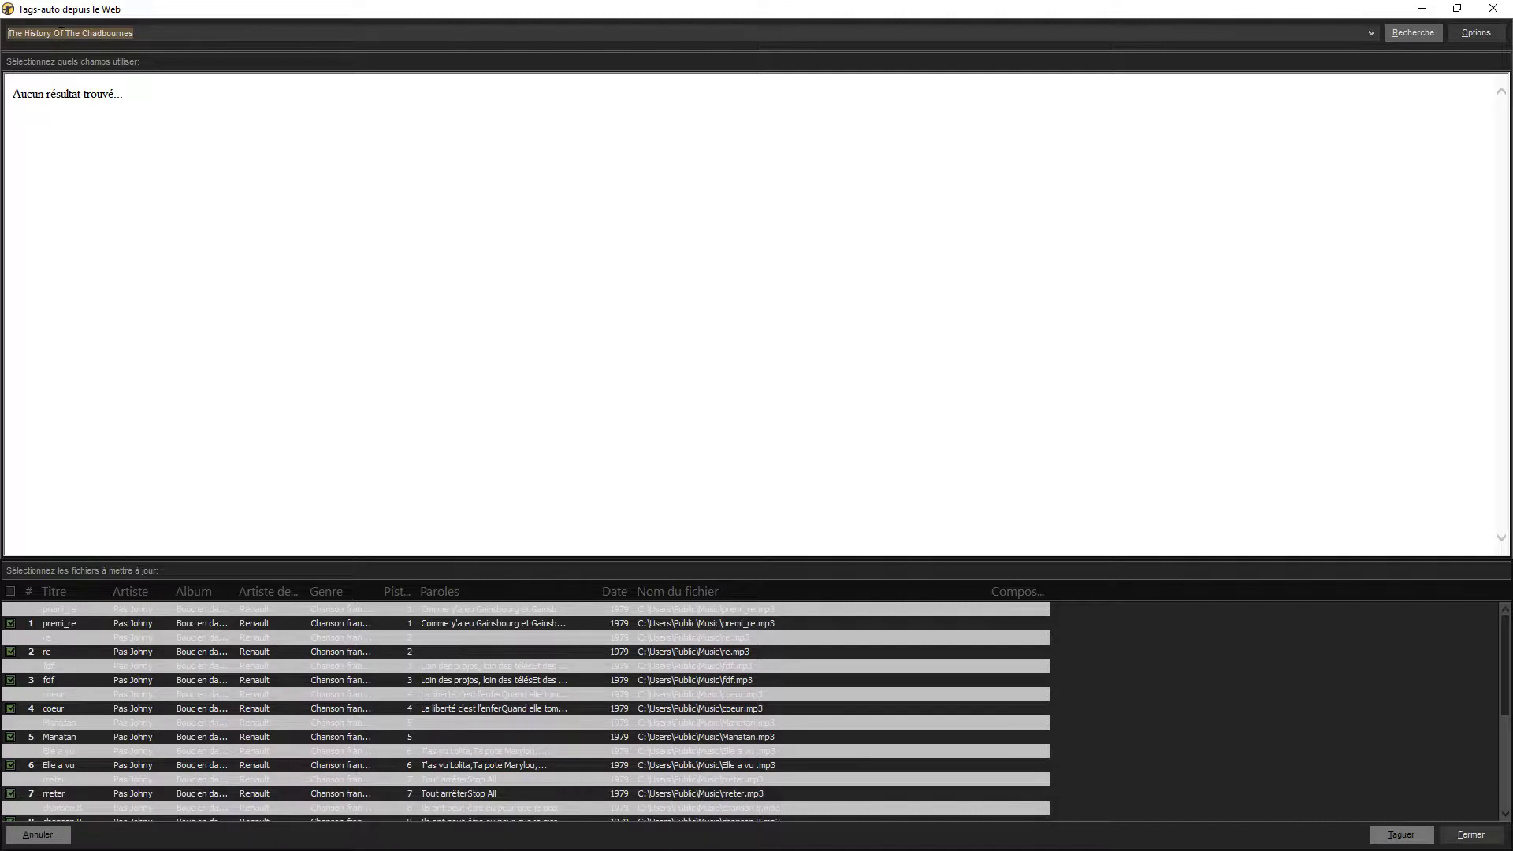
text(N)
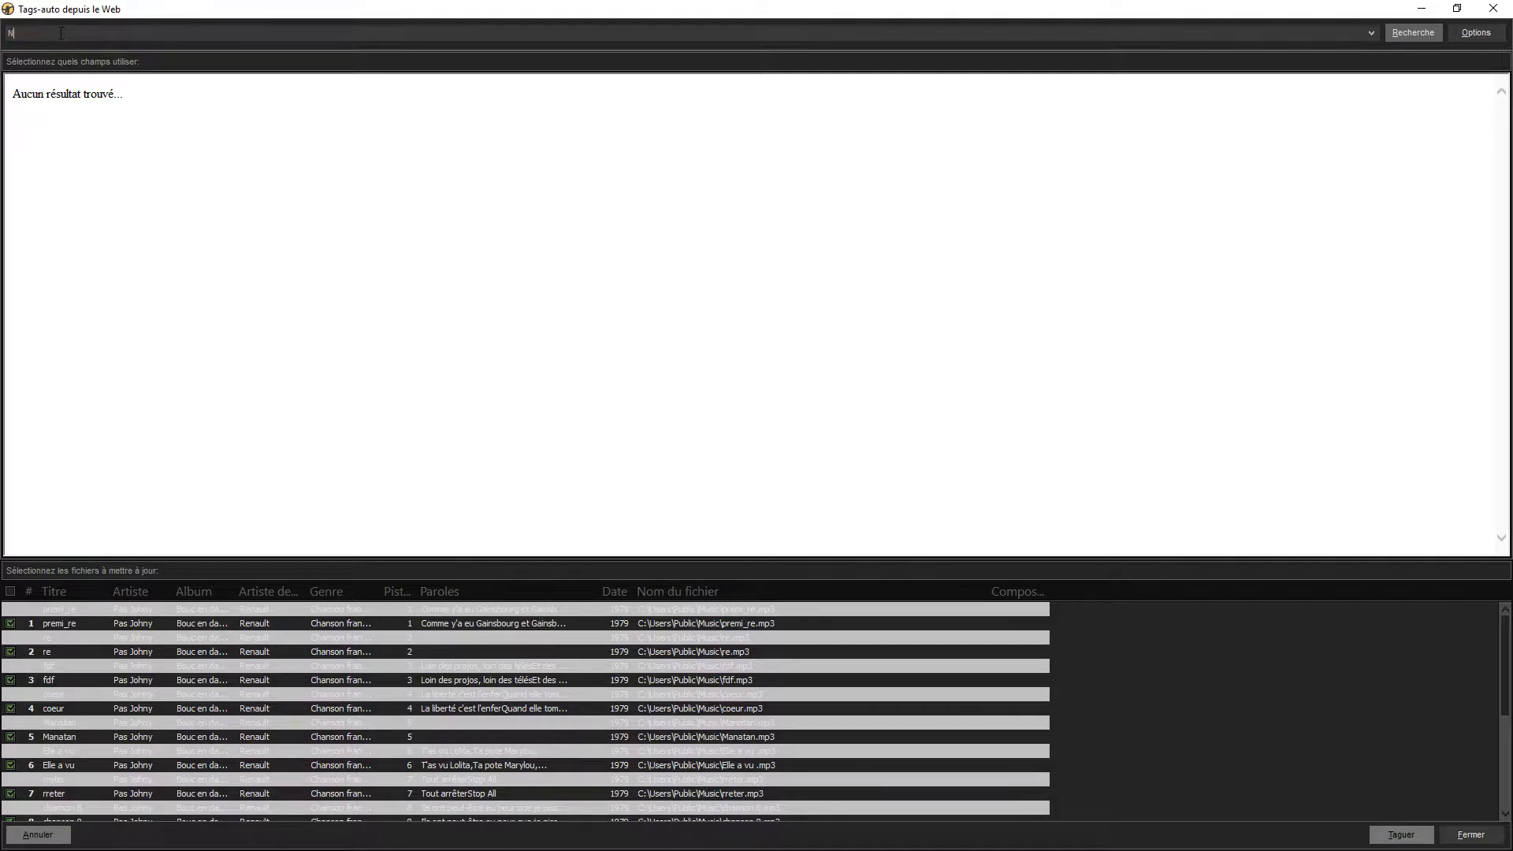
key(BackSpace)
text(Renaud - Boucan d'enfer)
key(Return)
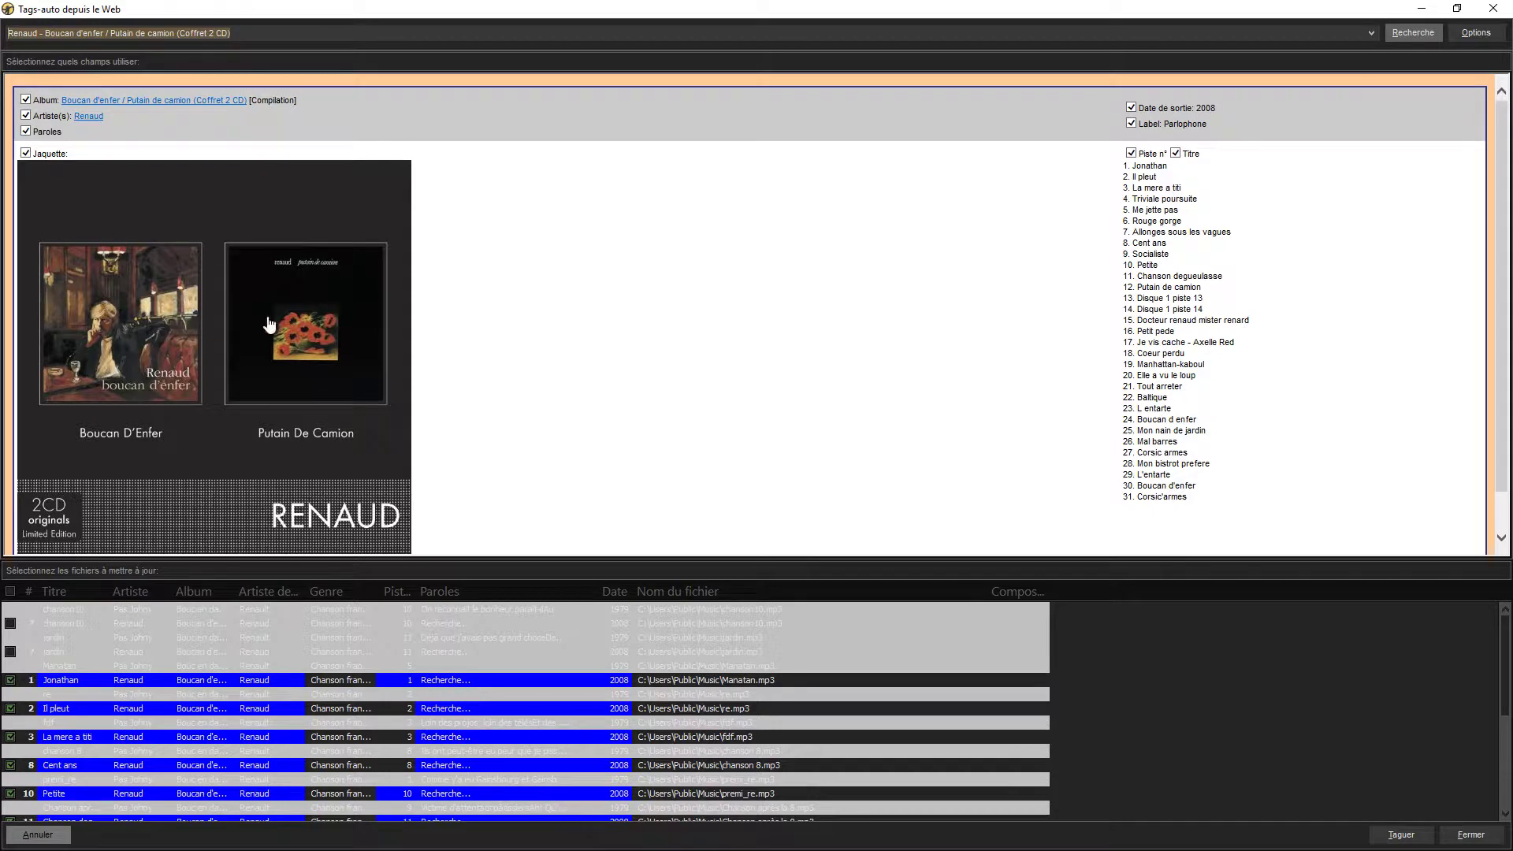
Compare the album matches and choose the 2002 Virgin Music edition of "Renaud - Boucan D'Enfer" as the tag source
click(1371, 32)
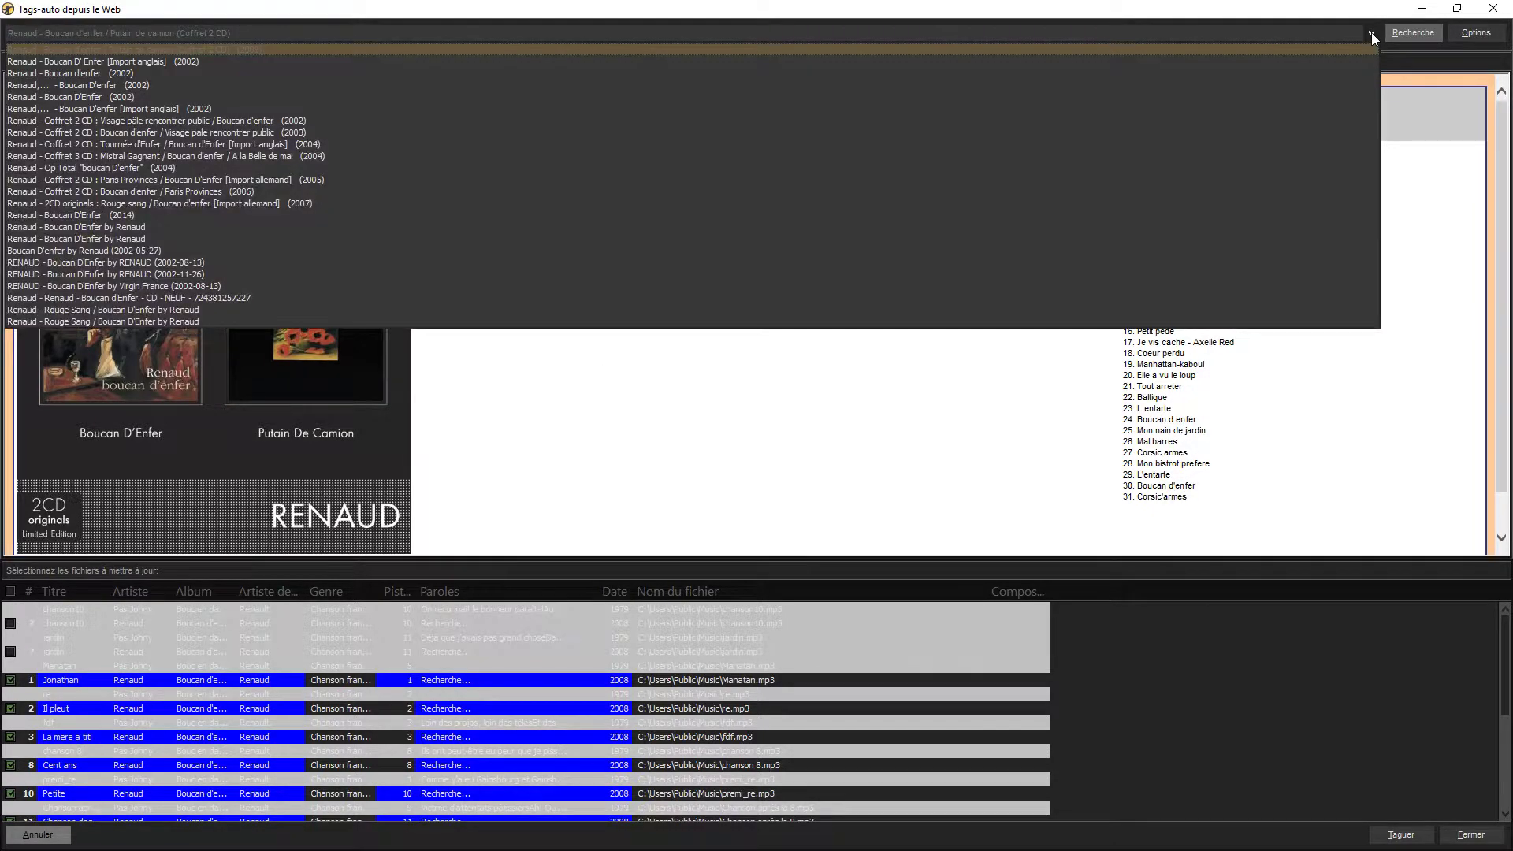
click(101, 62)
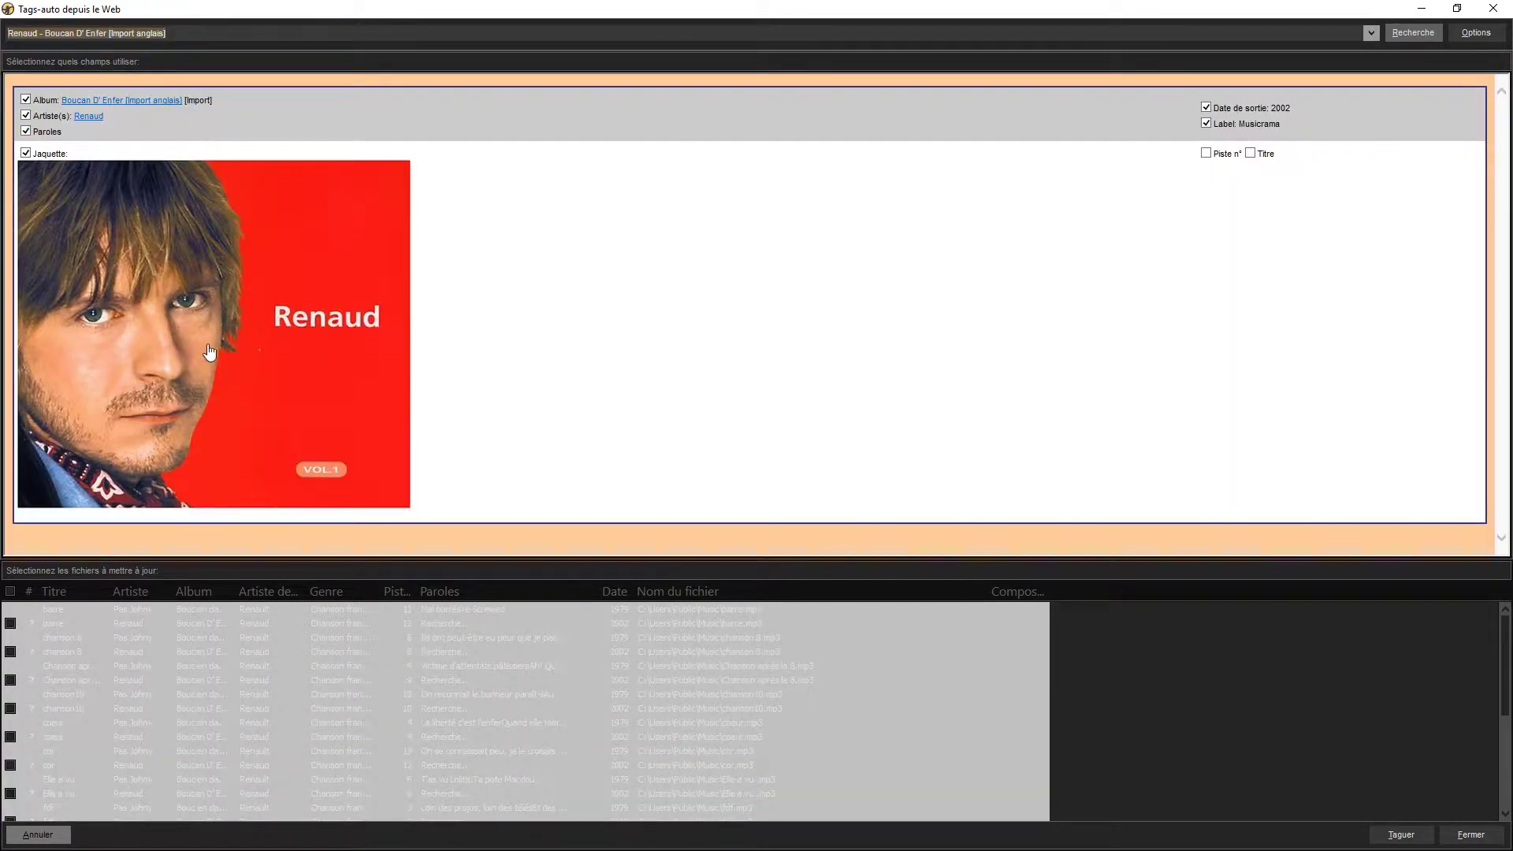
click(1371, 33)
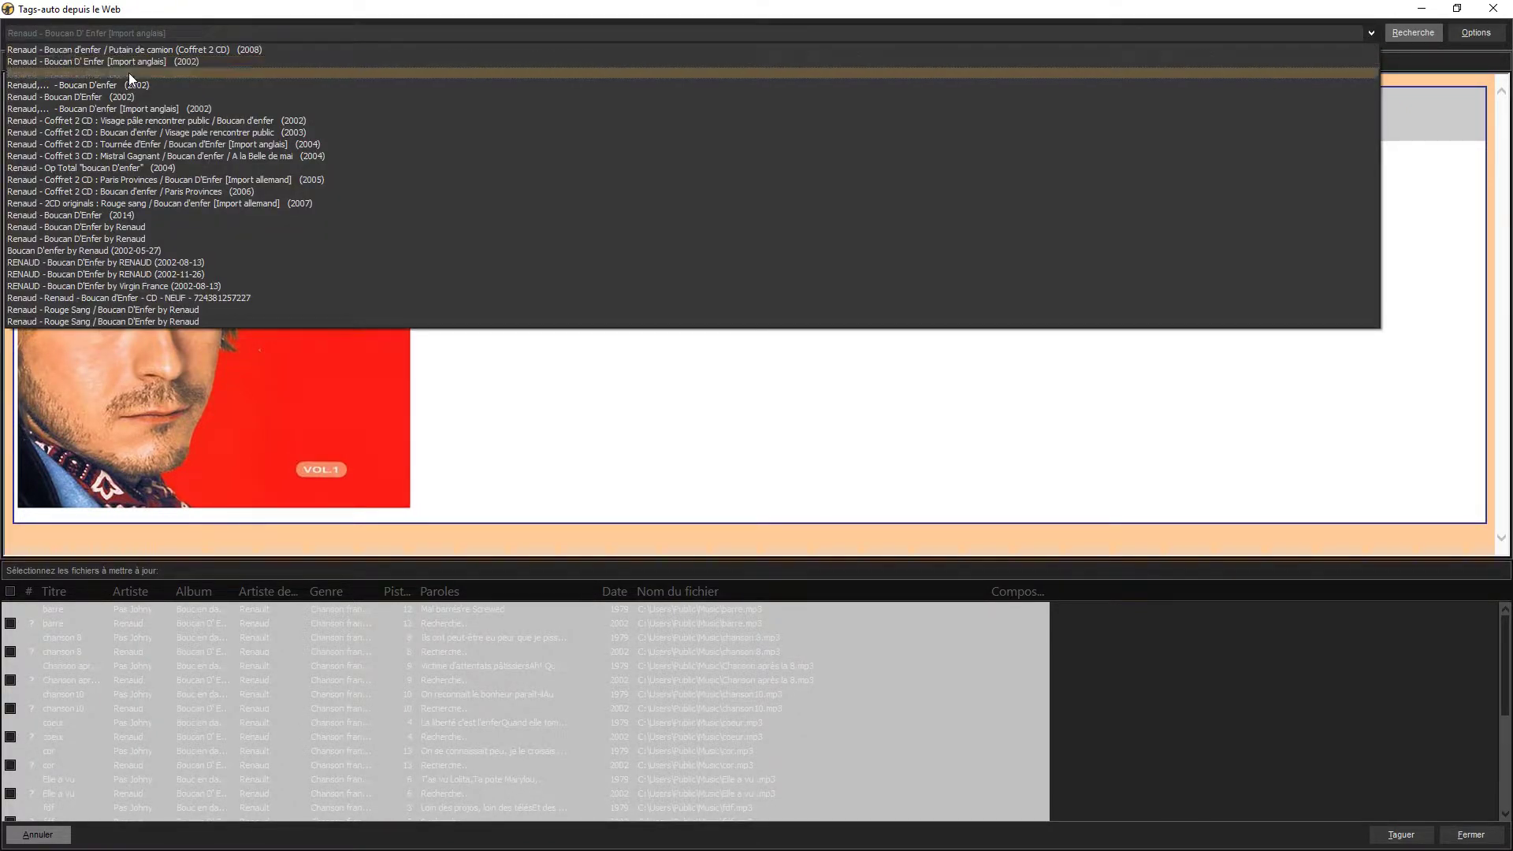
click(129, 73)
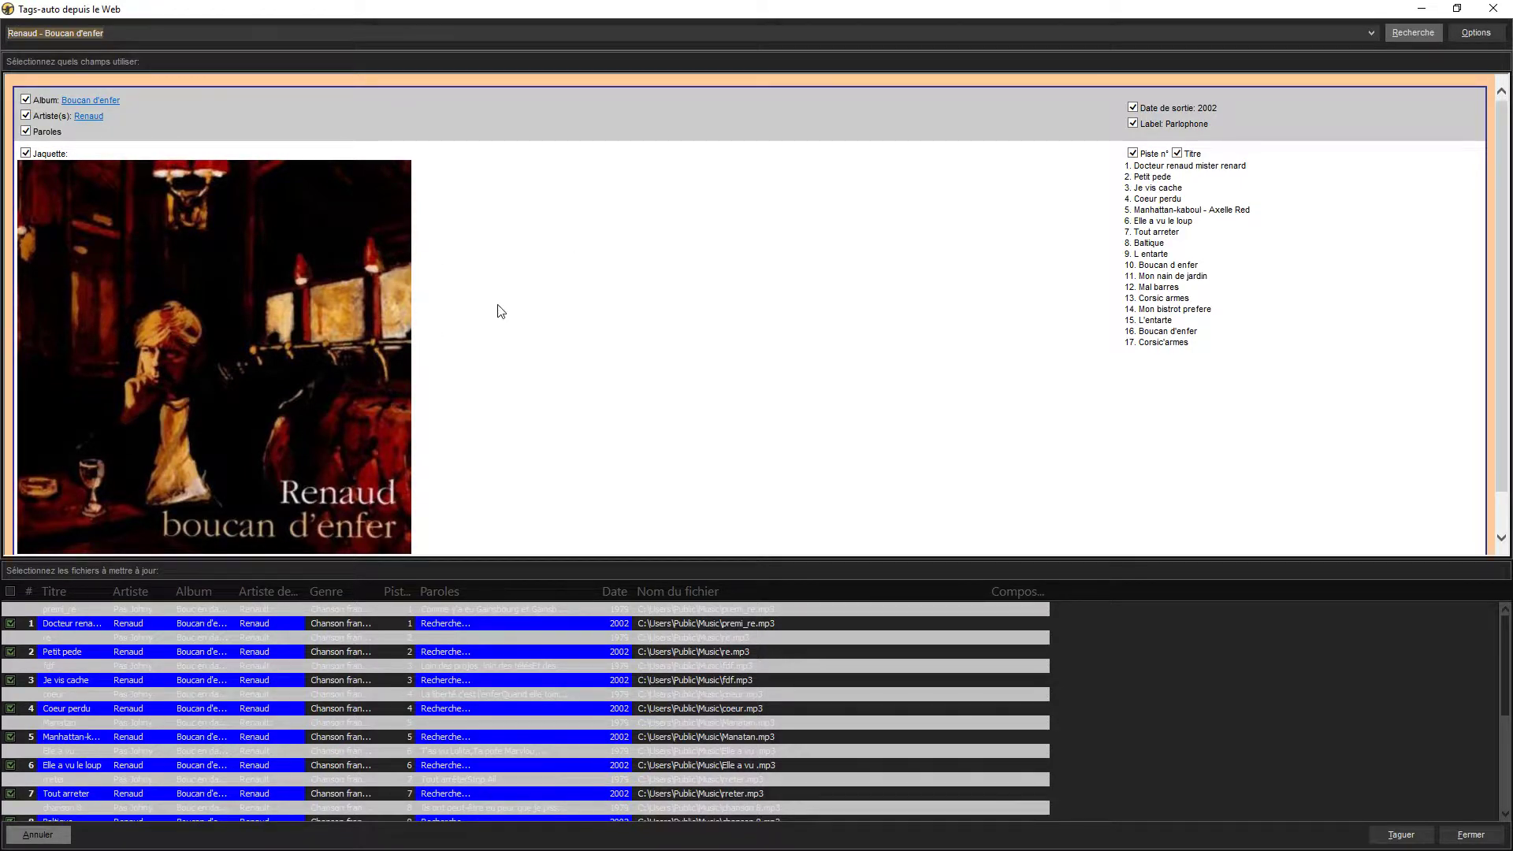
click(1370, 33)
click(87, 84)
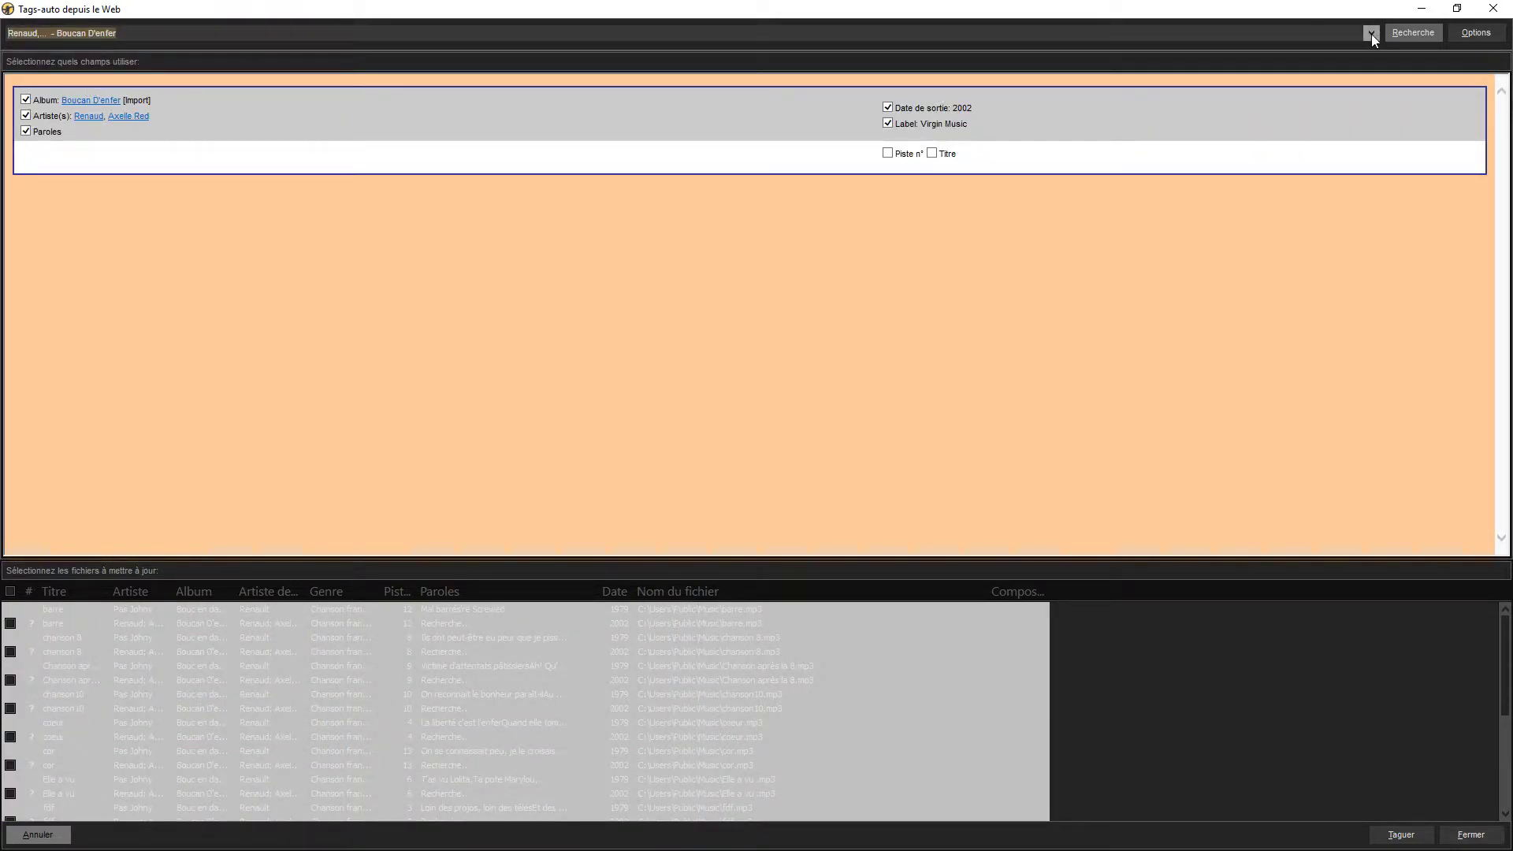
click(1371, 34)
click(94, 97)
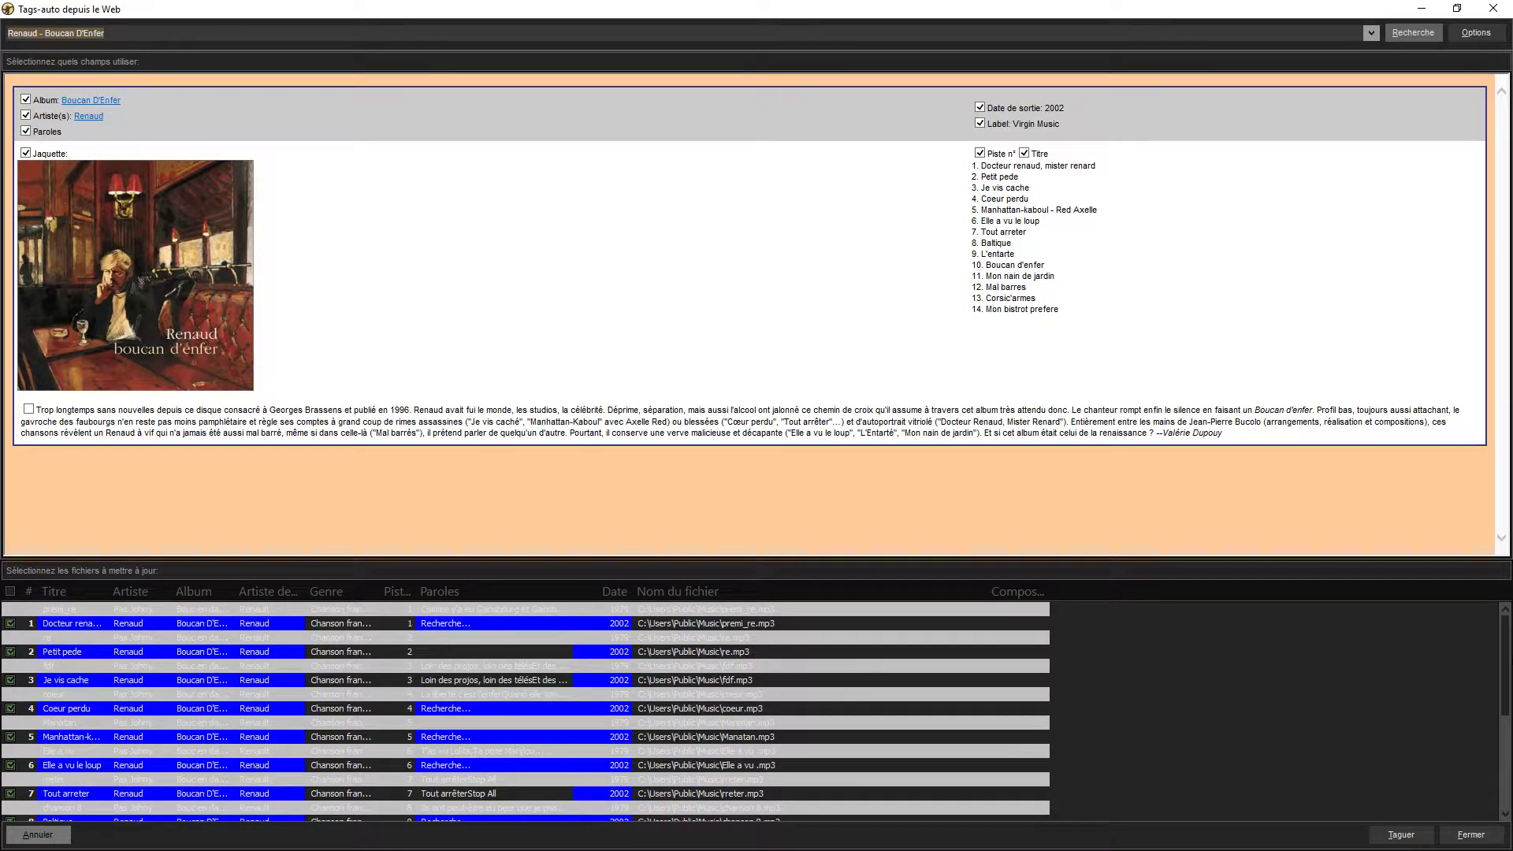
Widen the title and album columns and review the proposed tags down to the last track
drag(1505, 648, 1482, 612)
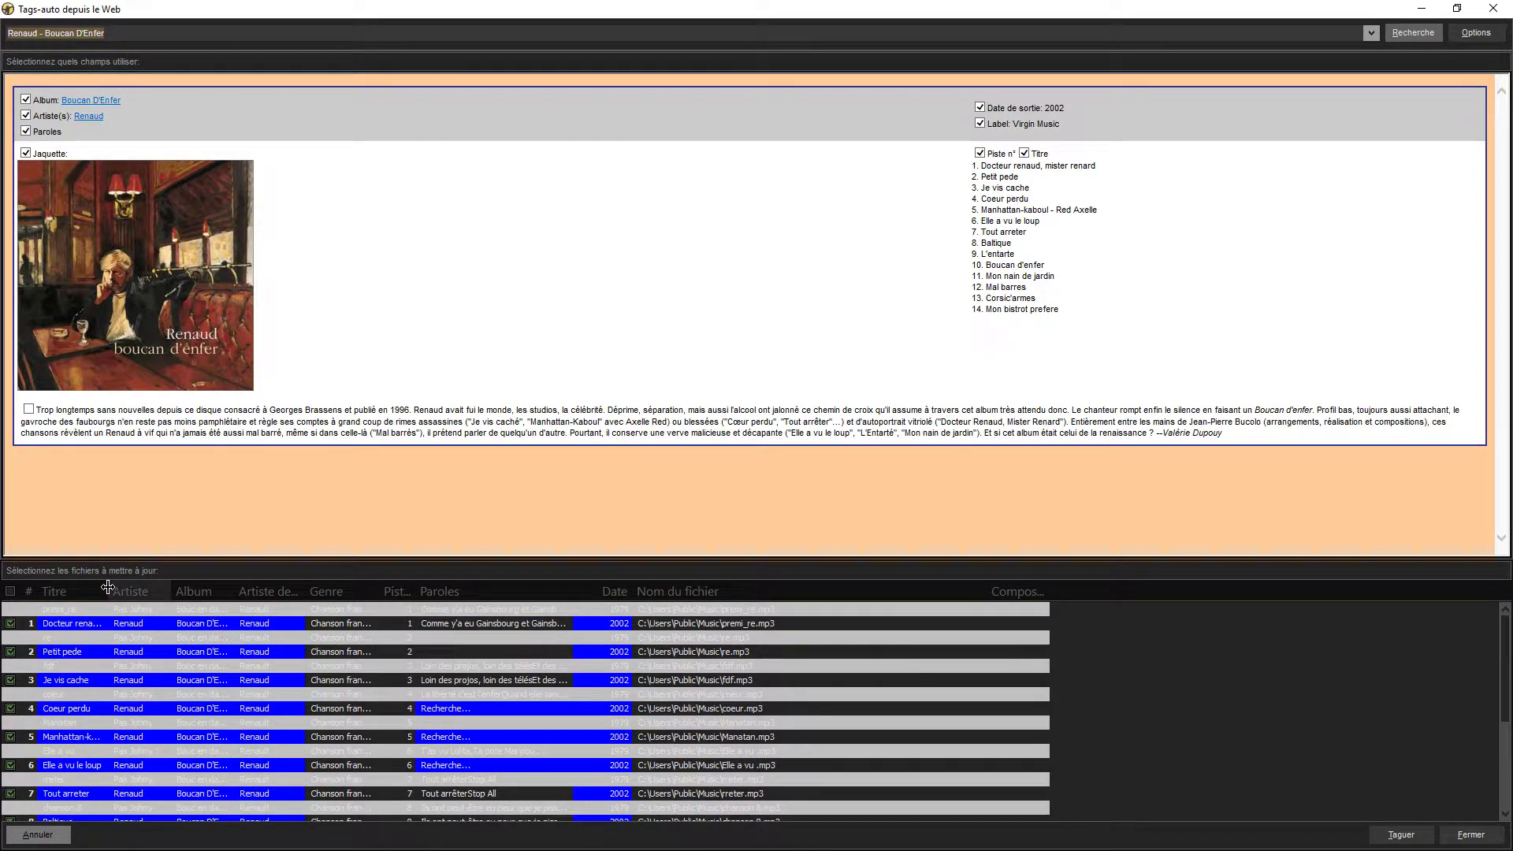
drag(110, 591, 197, 585)
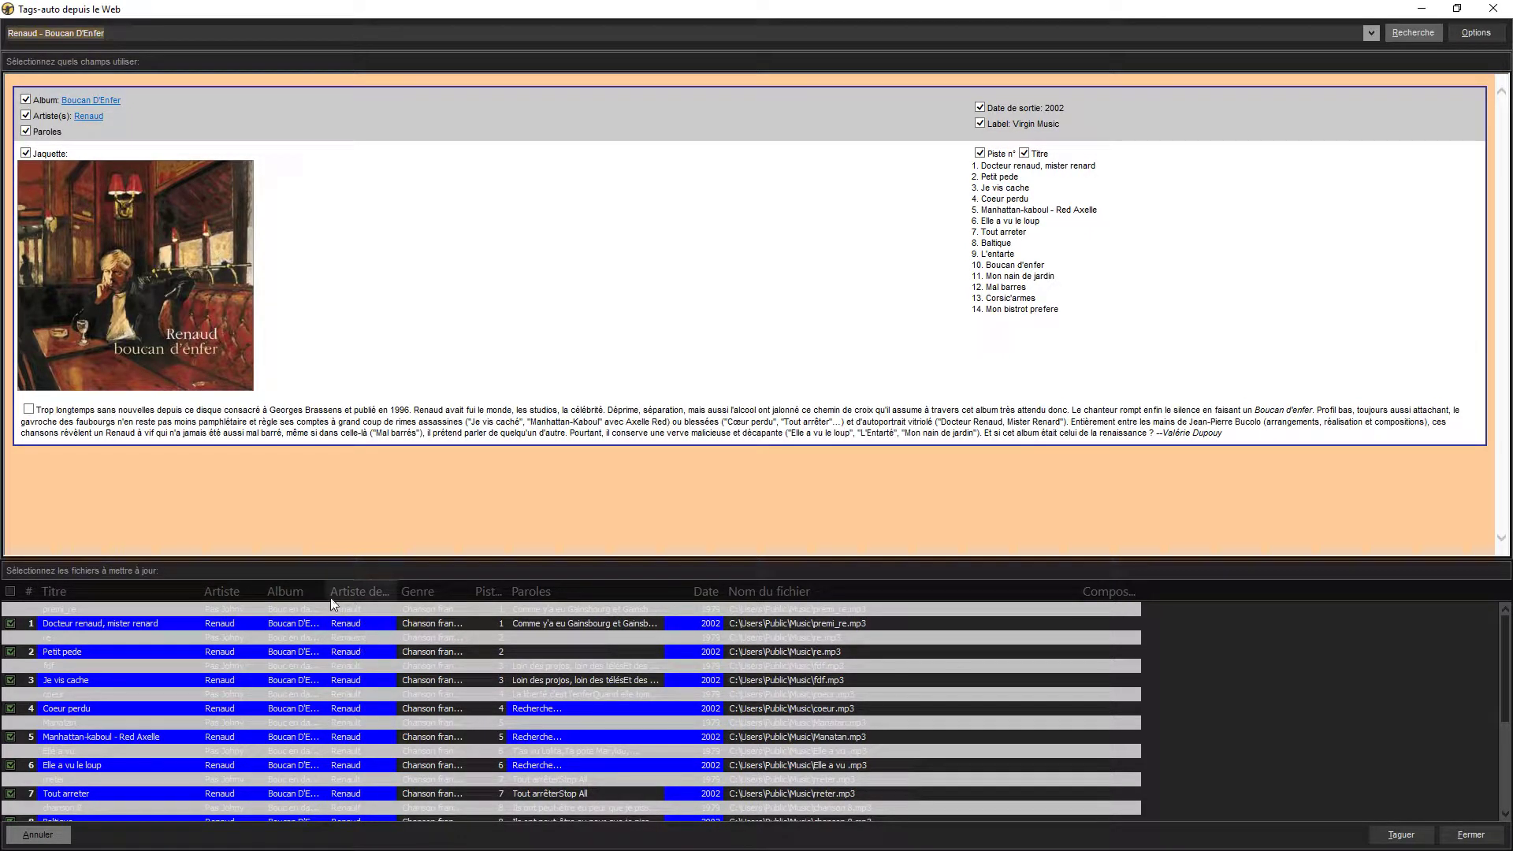
drag(329, 590, 367, 592)
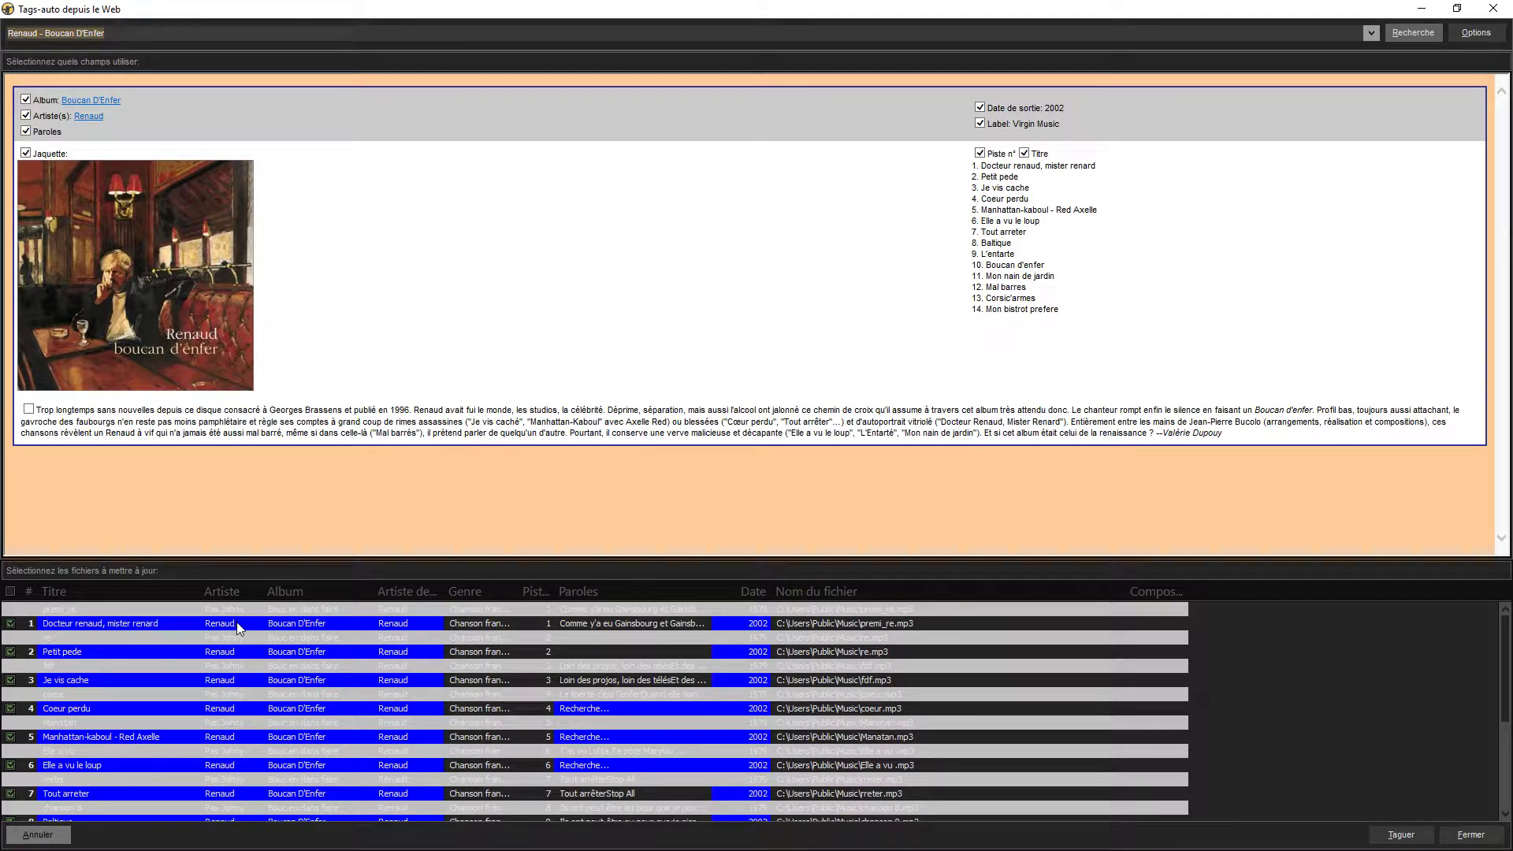
scroll(276, 687, down, 4)
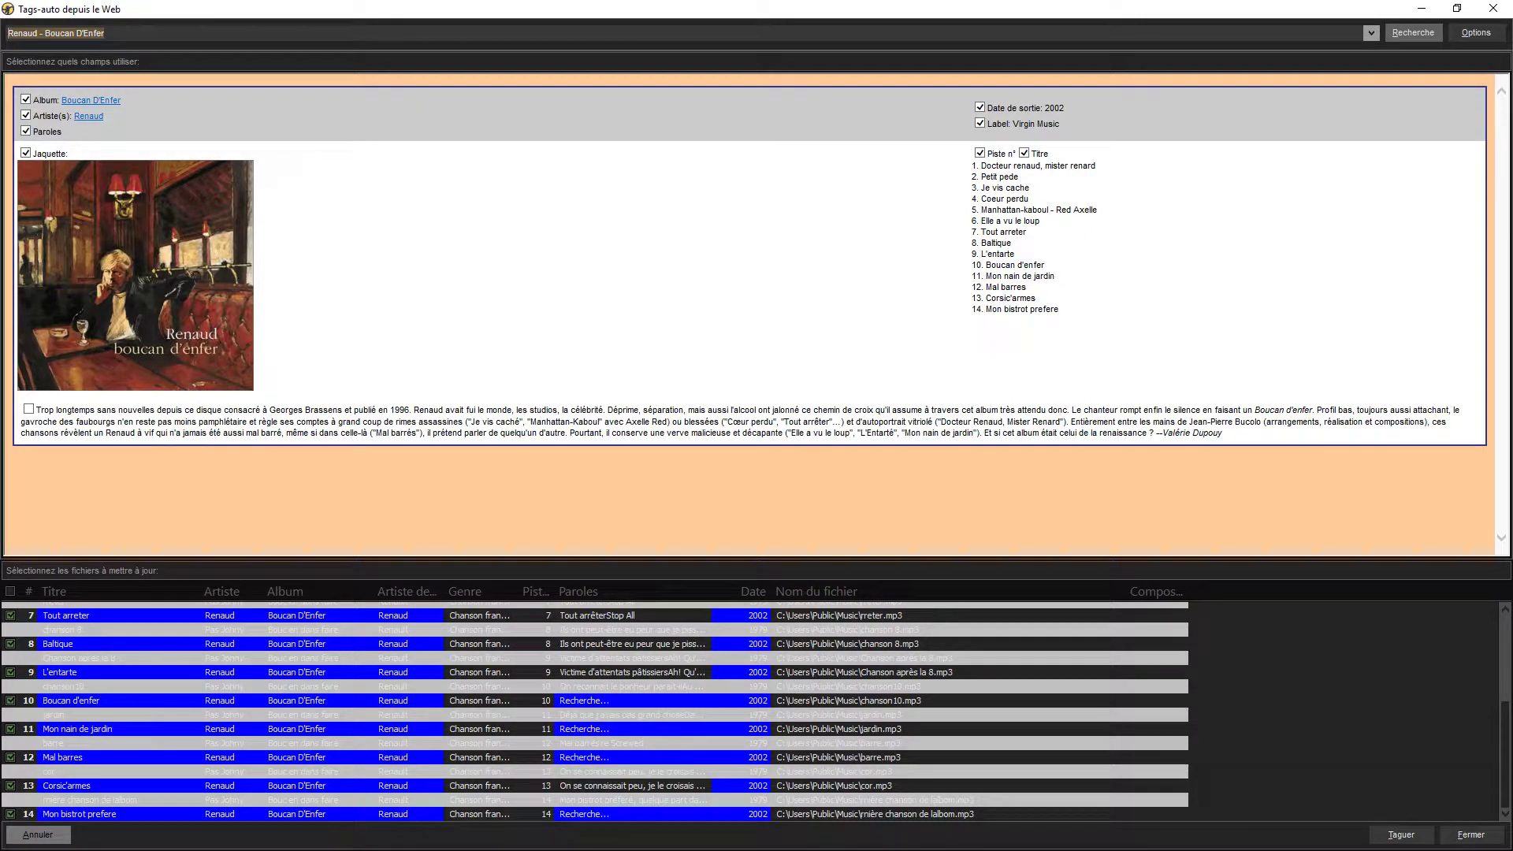
Tag the files, saving the front cover both in the tag and in the file directory, and close web auto-tagging
click(1396, 833)
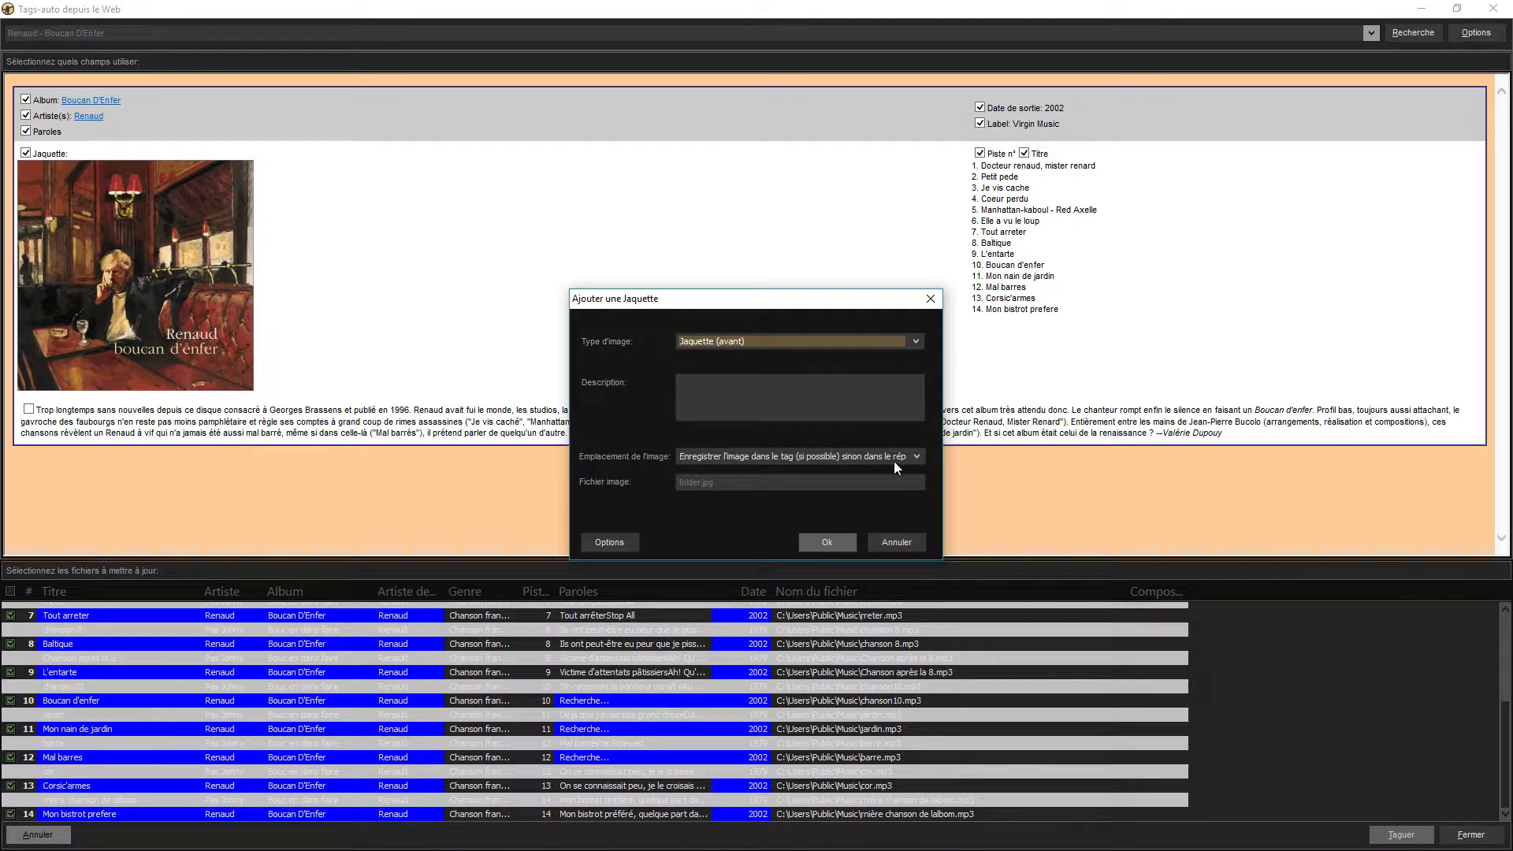
click(914, 456)
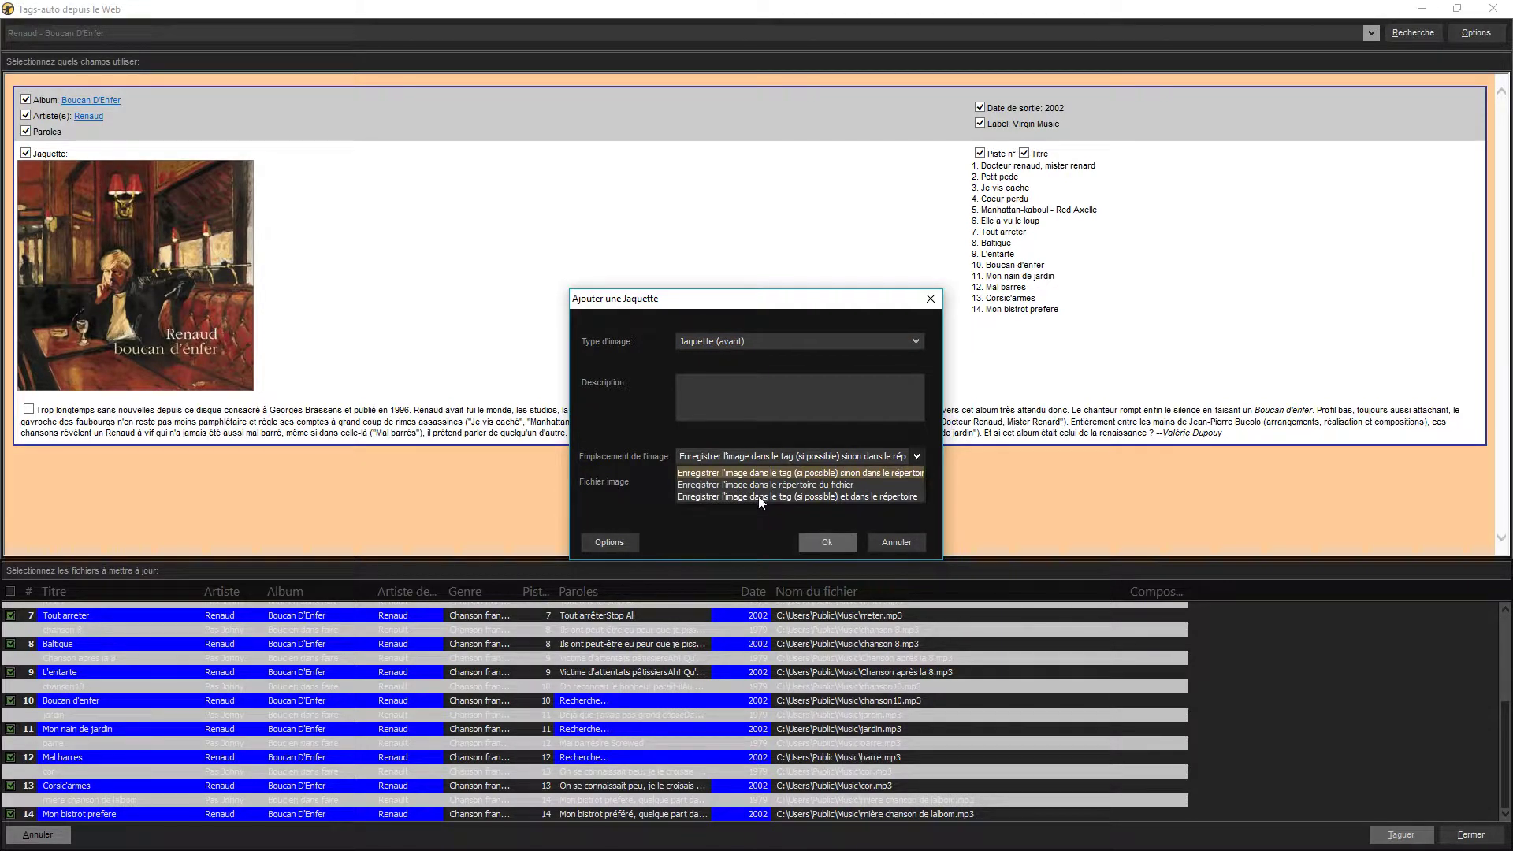
click(842, 497)
click(788, 496)
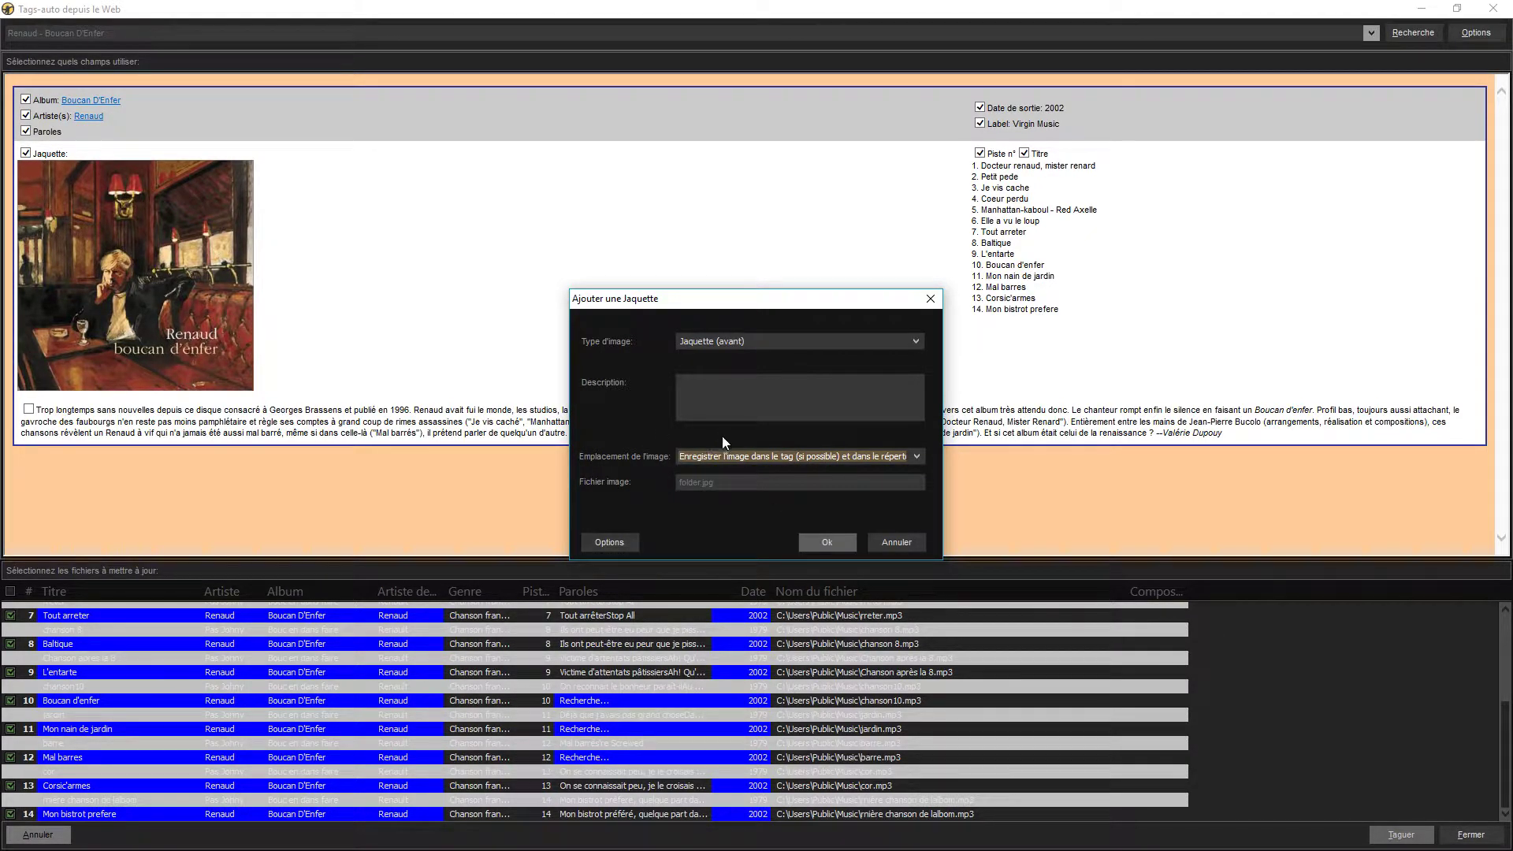
click(826, 542)
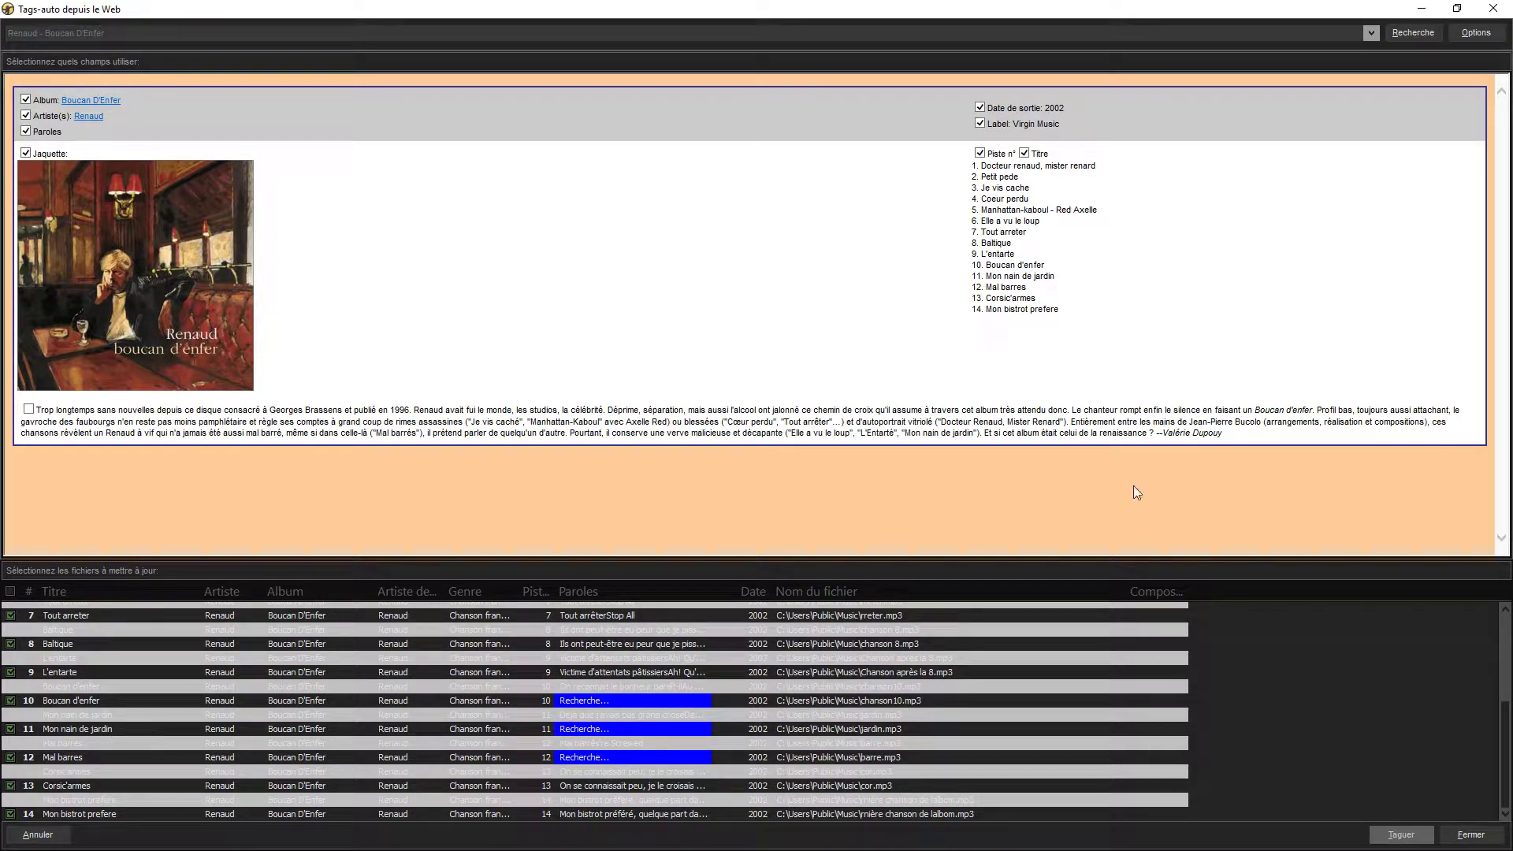
click(1466, 832)
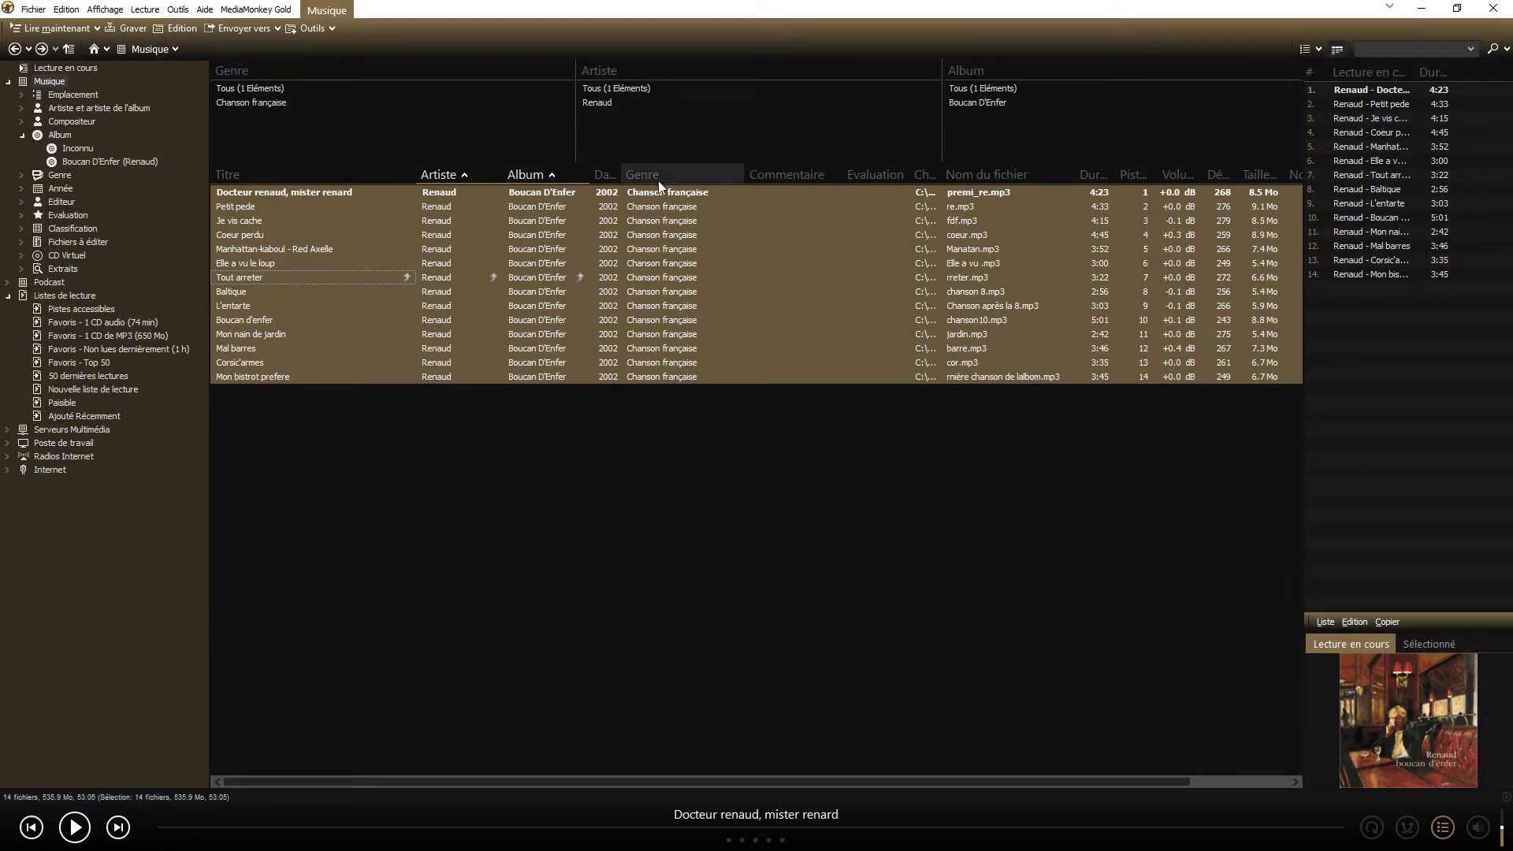
Widen the date column and set the genre of all the album's tracks to "Genre"
drag(621, 171, 653, 171)
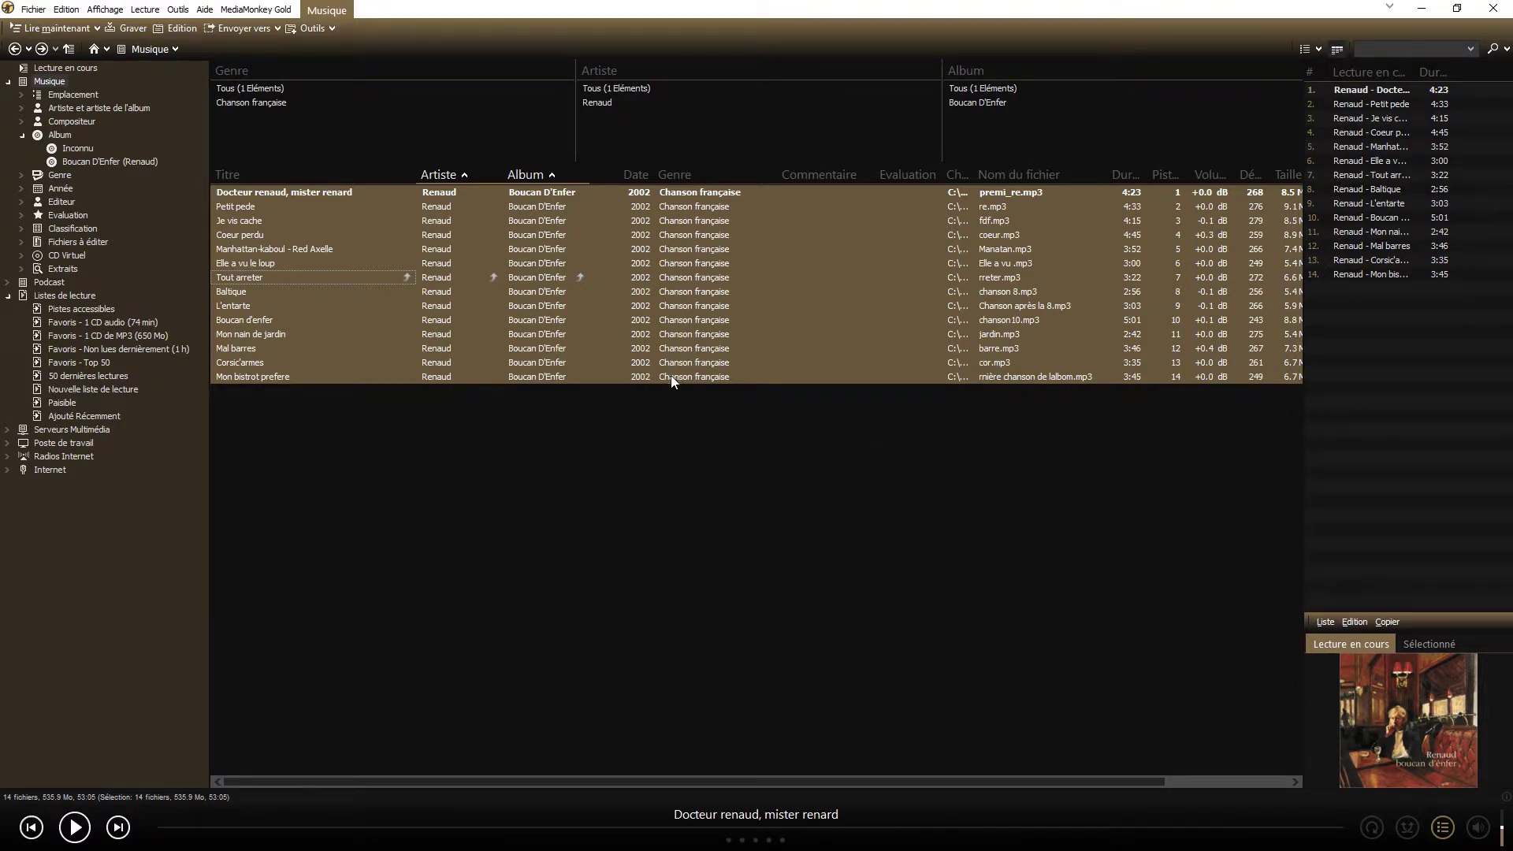
drag(670, 375, 675, 246)
click(675, 194)
shift+click(695, 376)
right_click(694, 375)
click(754, 663)
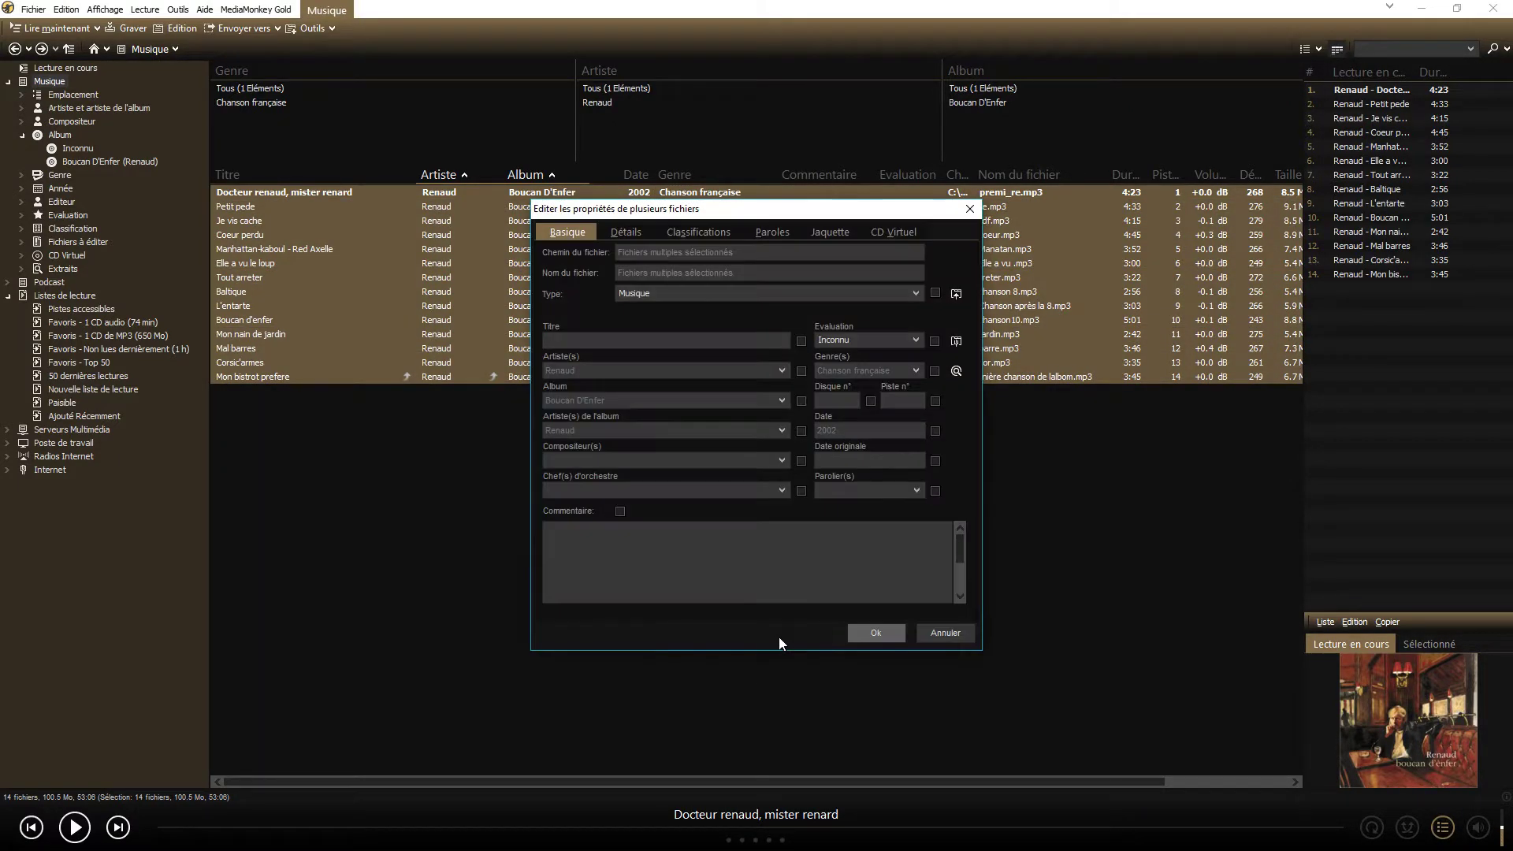
click(820, 376)
text(Genre)
click(863, 631)
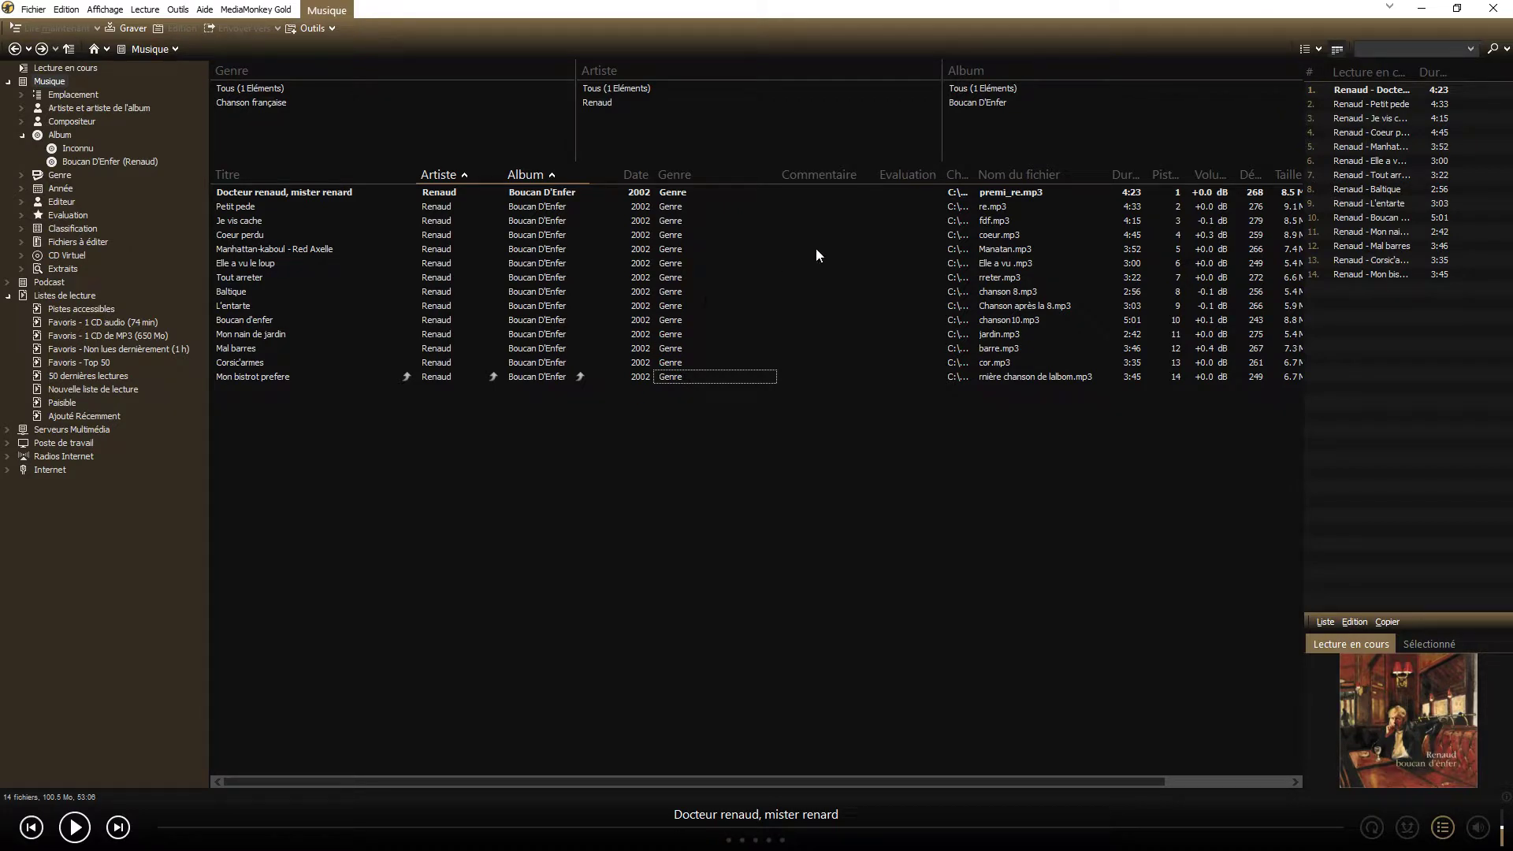
Narrow the genre column, check barre.mp3's tags in the Musique publique folder, and return to the music library
drag(776, 175, 717, 174)
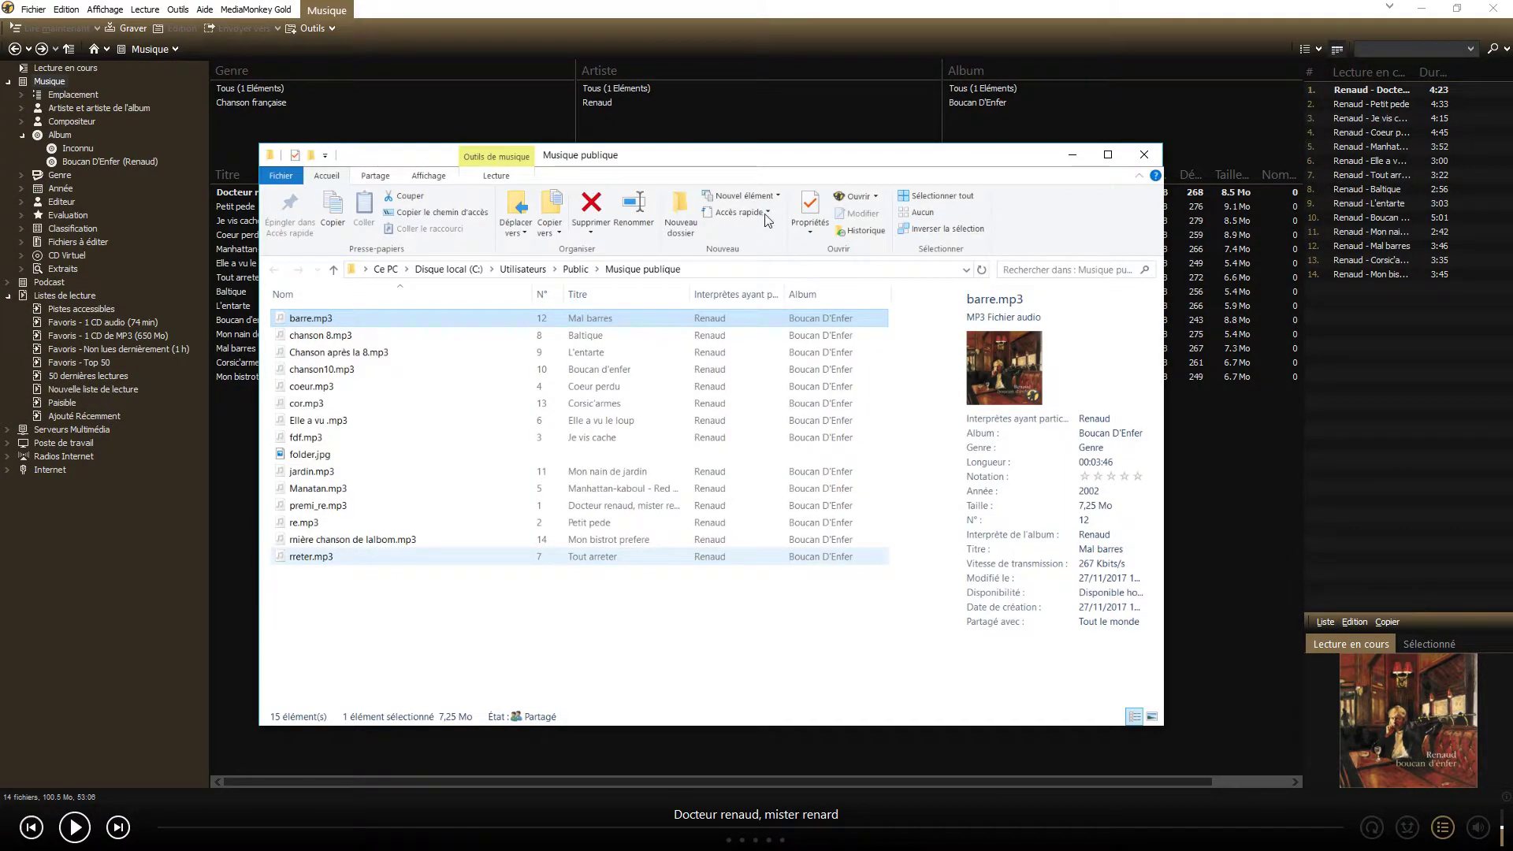
drag(707, 161, 810, 125)
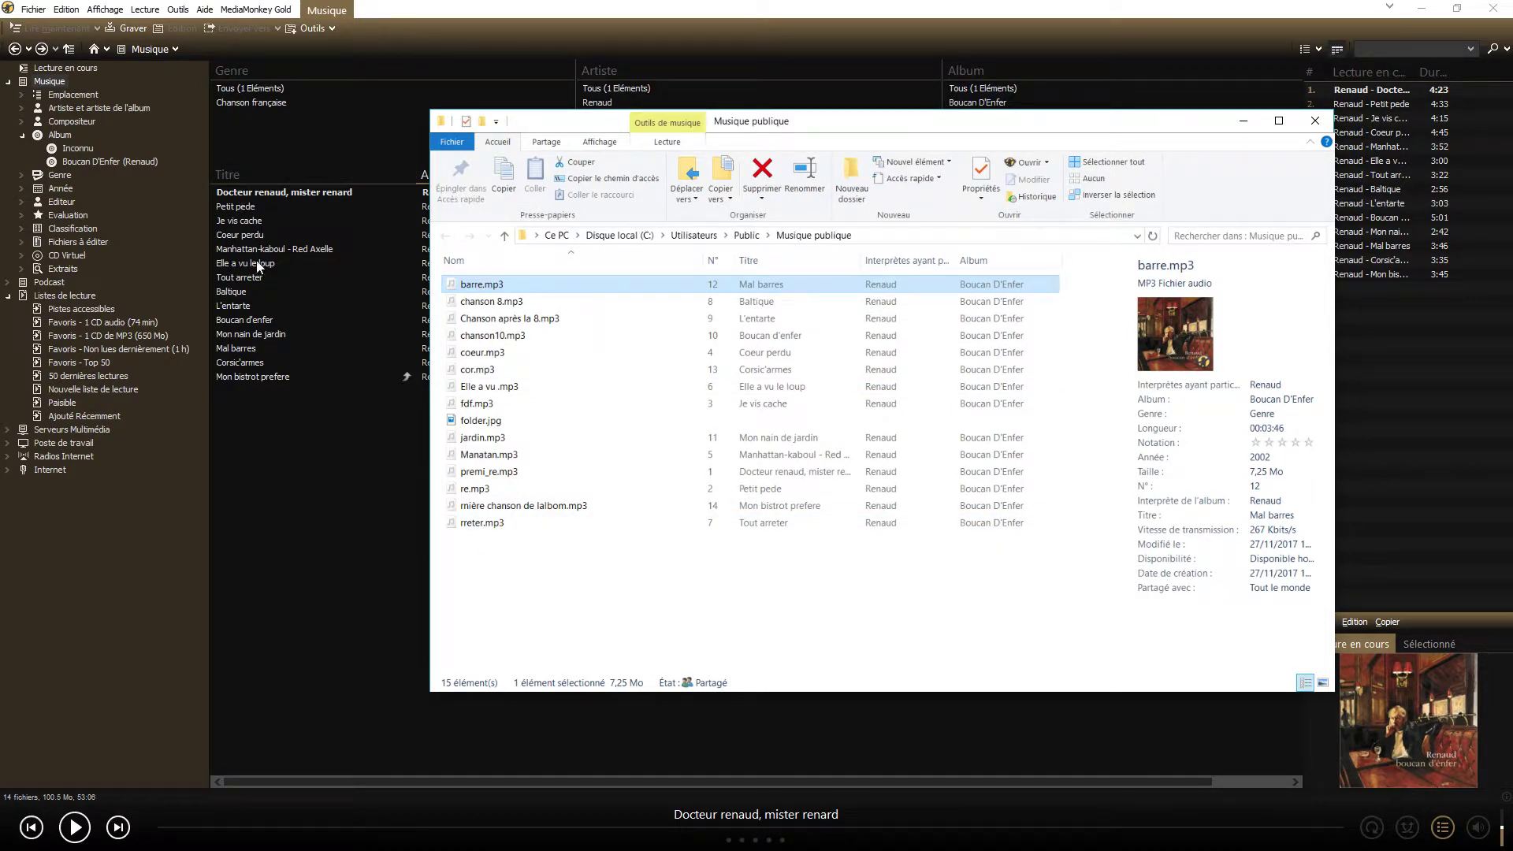
click(1243, 120)
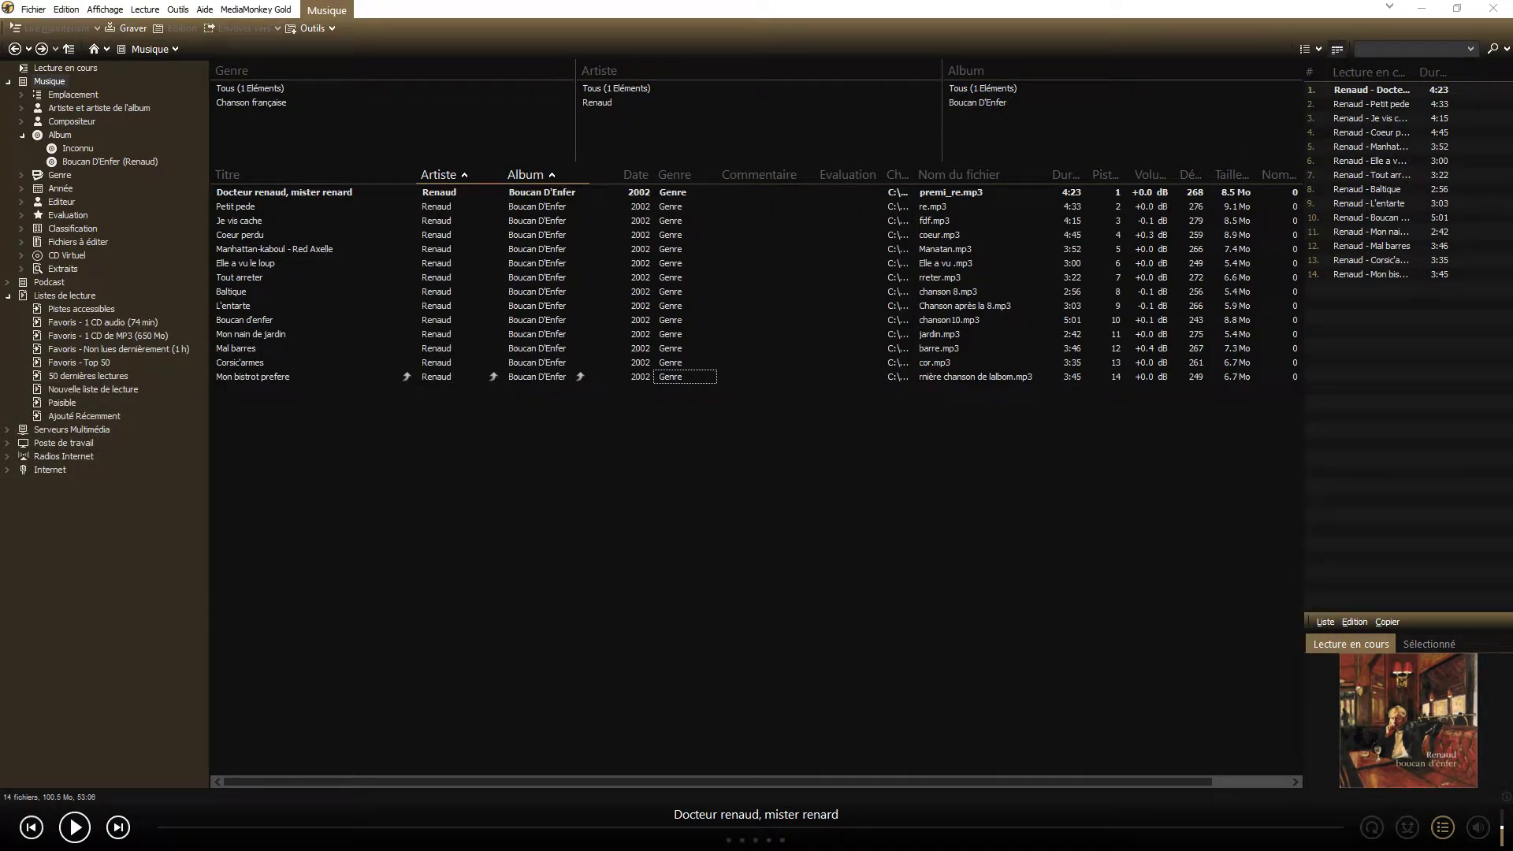
Set the genre of all the album's tracks to "Chanson française" and widen the genre column to fit it
drag(311, 423, 269, 193)
right_click(271, 192)
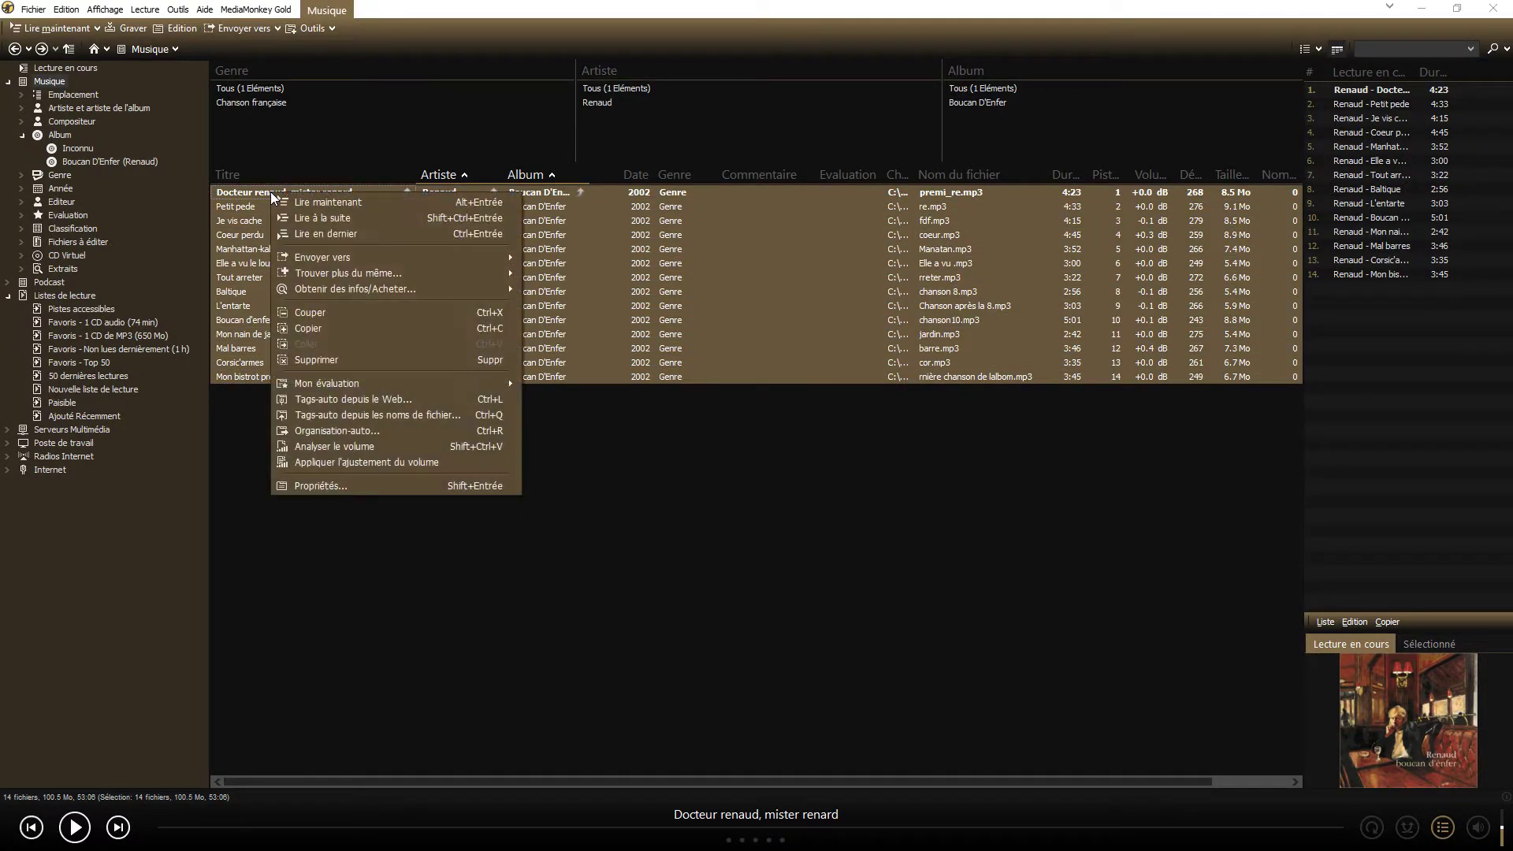
click(319, 485)
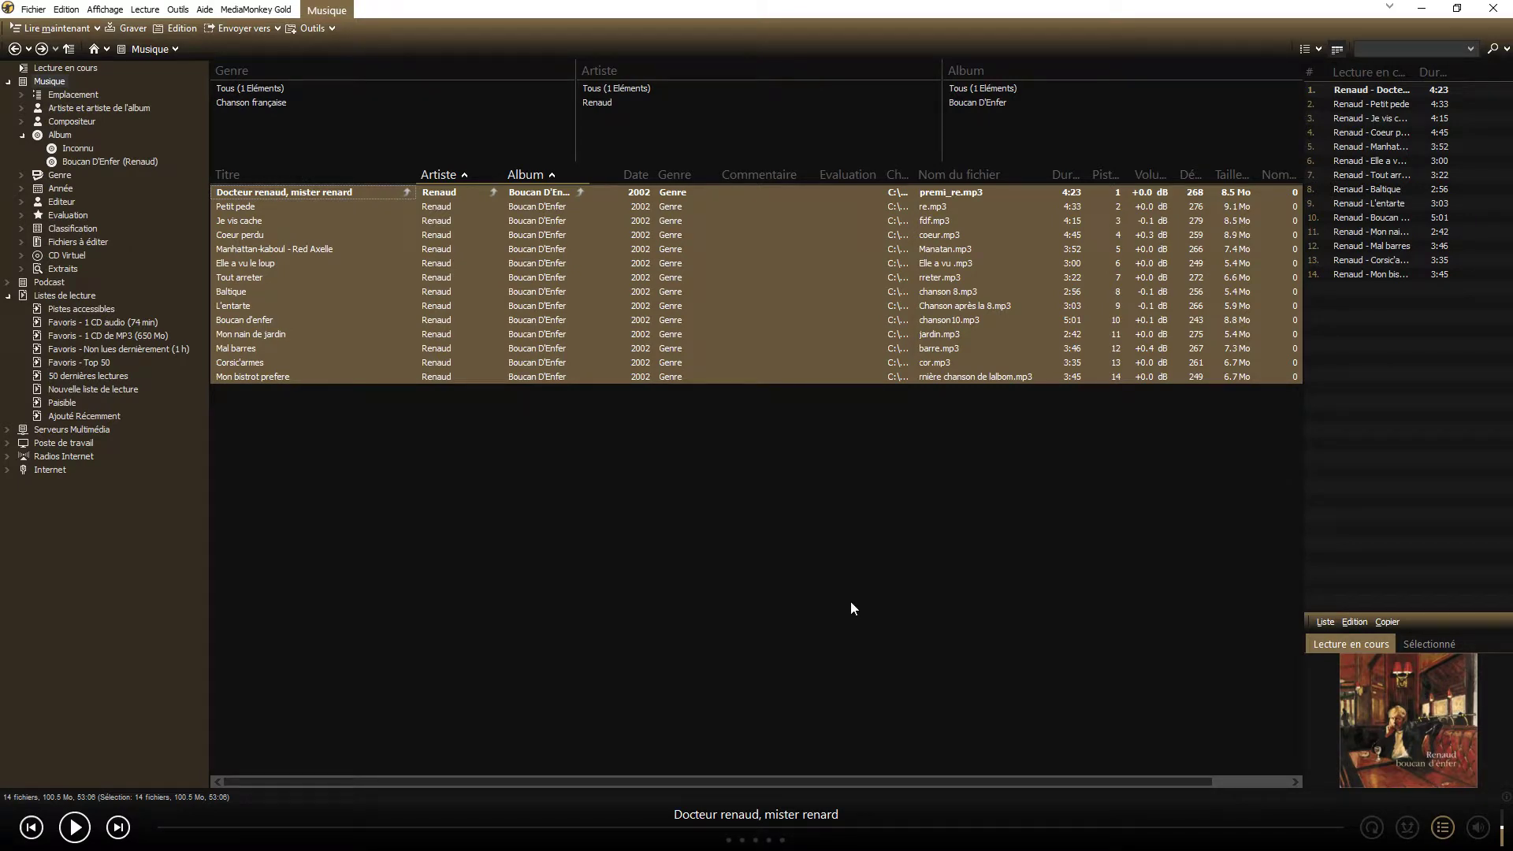
double_click(855, 371)
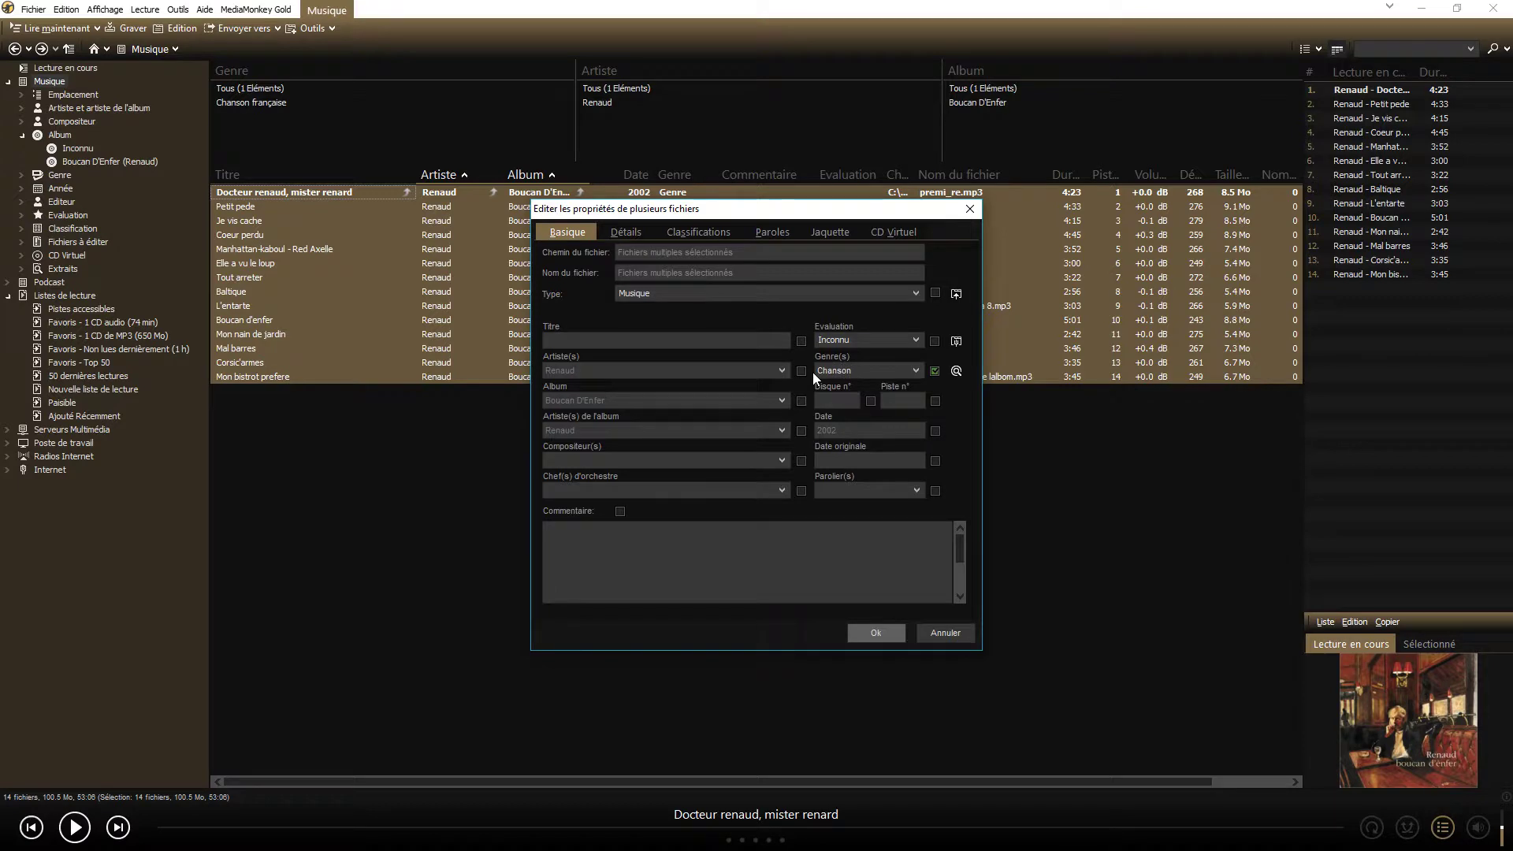
text(Chanson frn)
key(BackSpace)
text(ançaise)
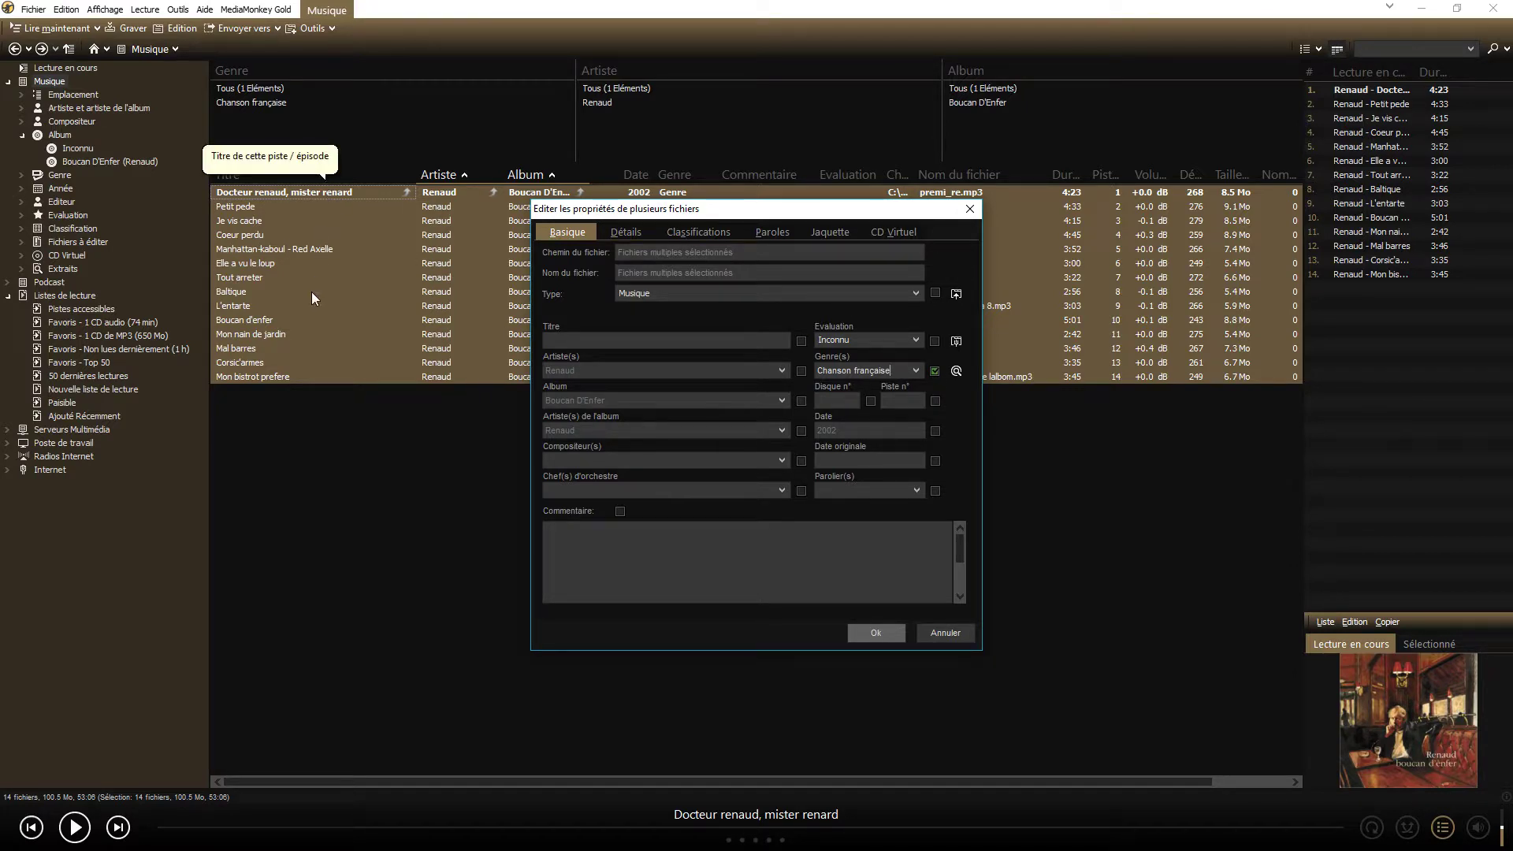
click(892, 633)
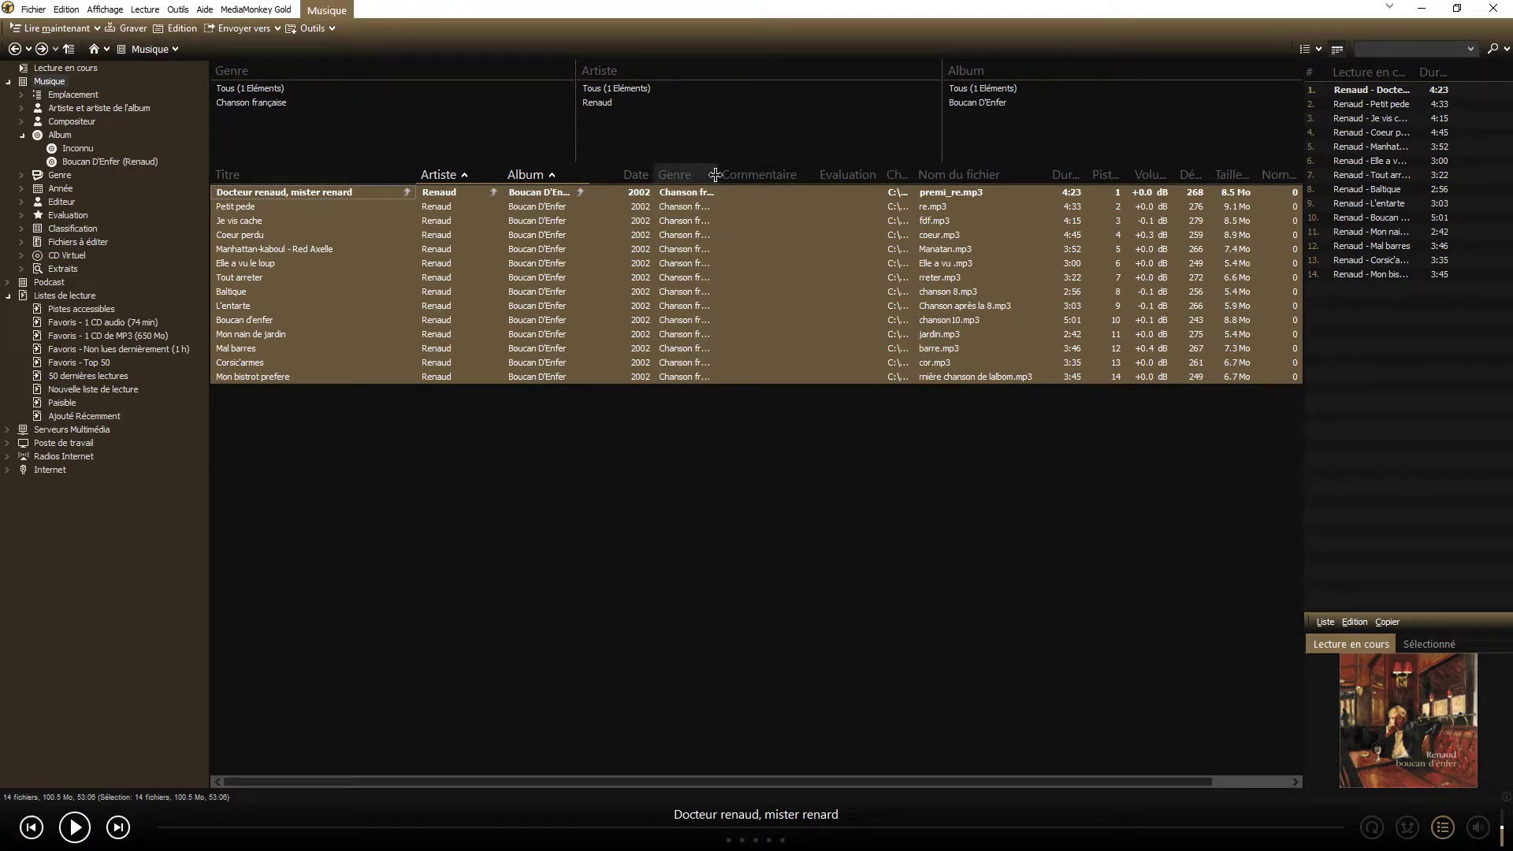
drag(712, 173, 758, 175)
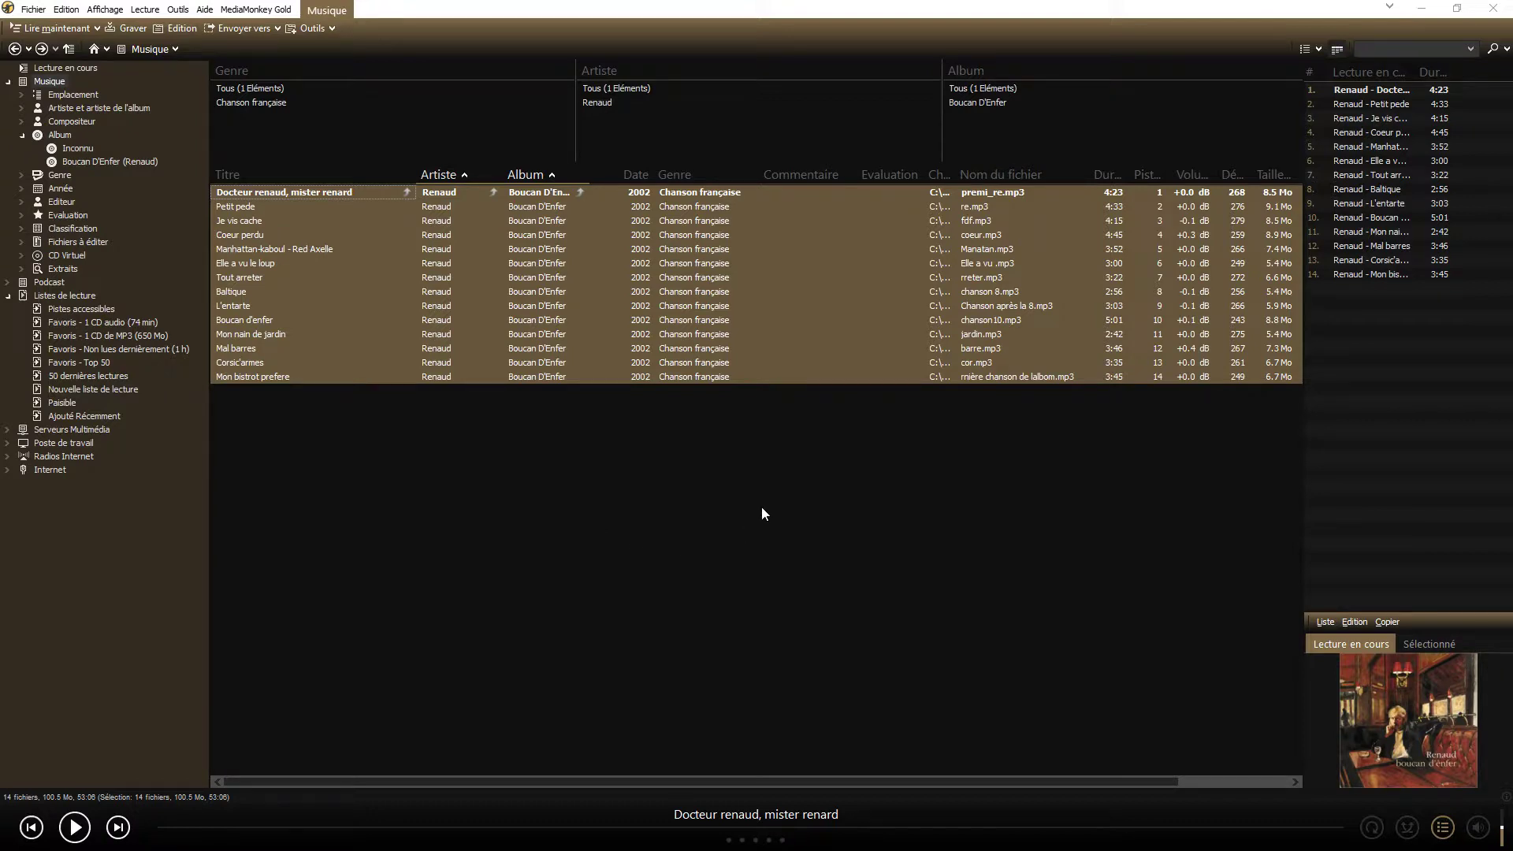
Change the genre of all the album's tracks to "!En cours"
click(703, 189)
shift+click(693, 376)
right_click(692, 376)
click(775, 669)
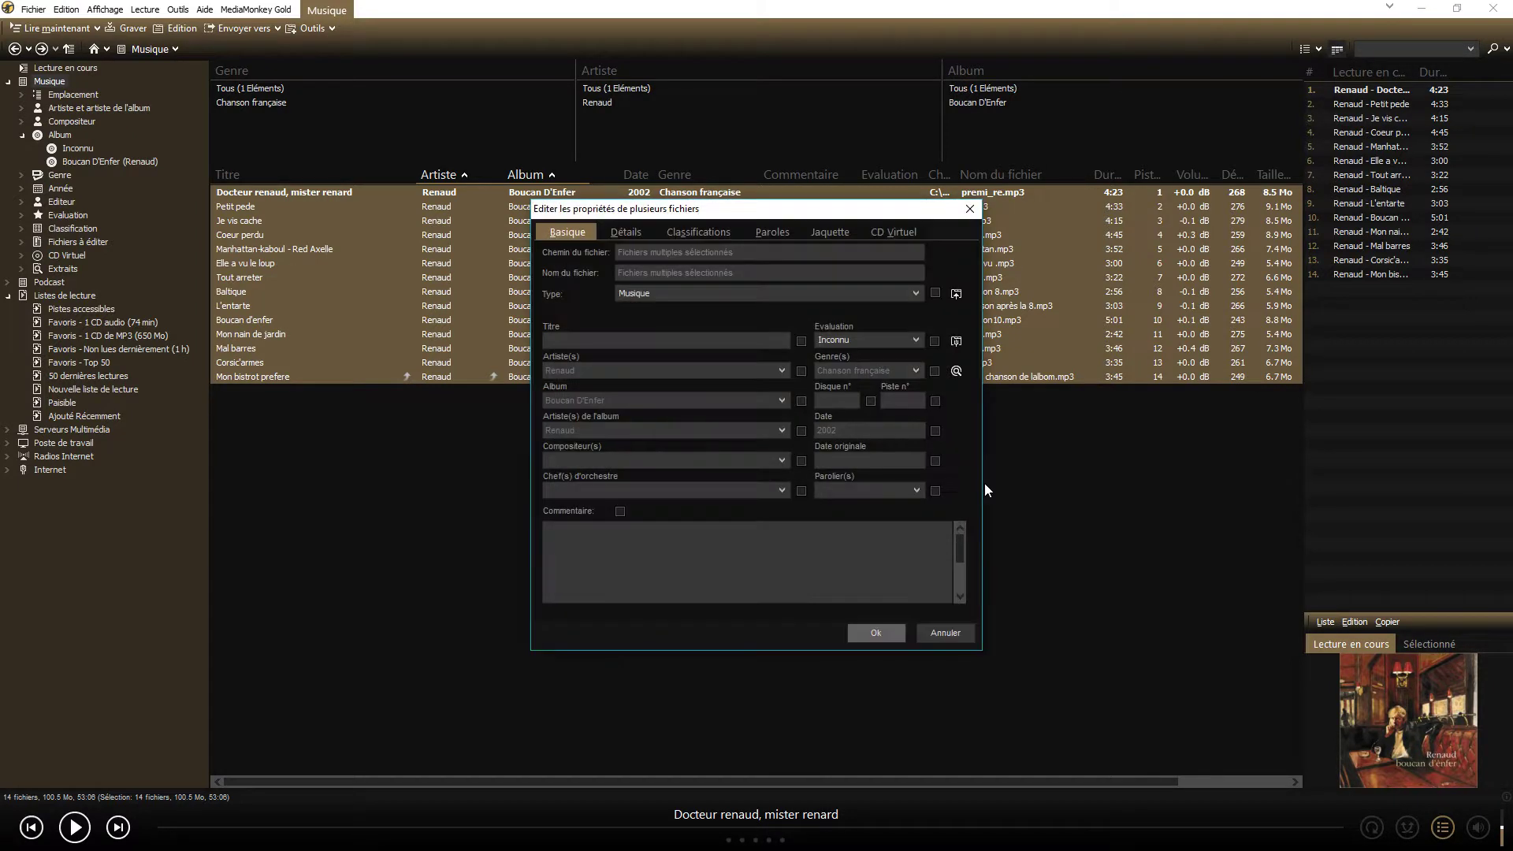
drag(896, 368, 817, 370)
key(BackSpace)
text(En cours)
click(875, 632)
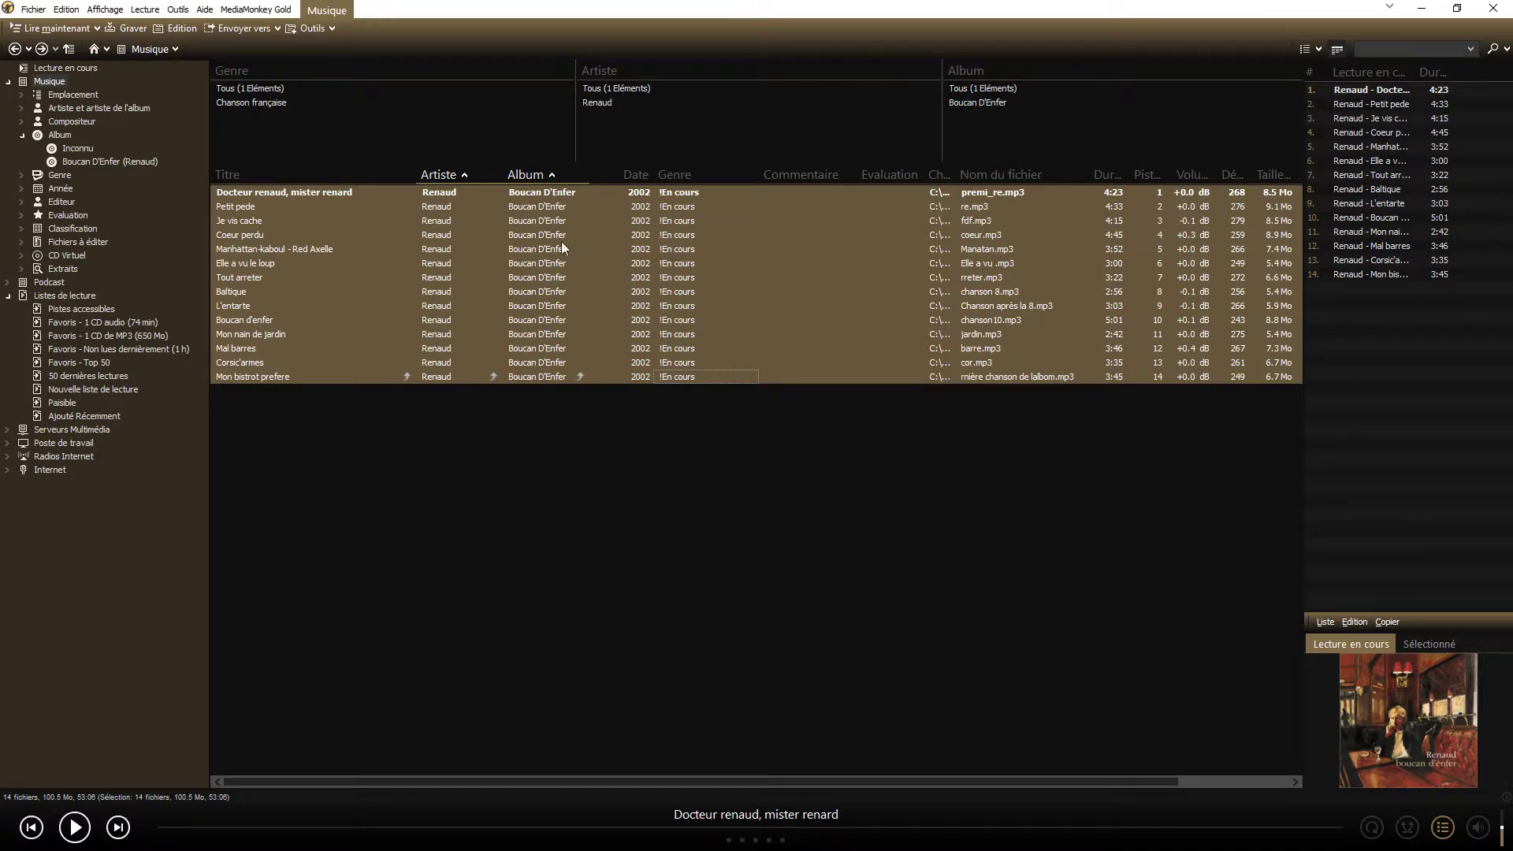
Replace the "!En cours" genre with "Chanson française" for all the selected tracks
right_click(682, 376)
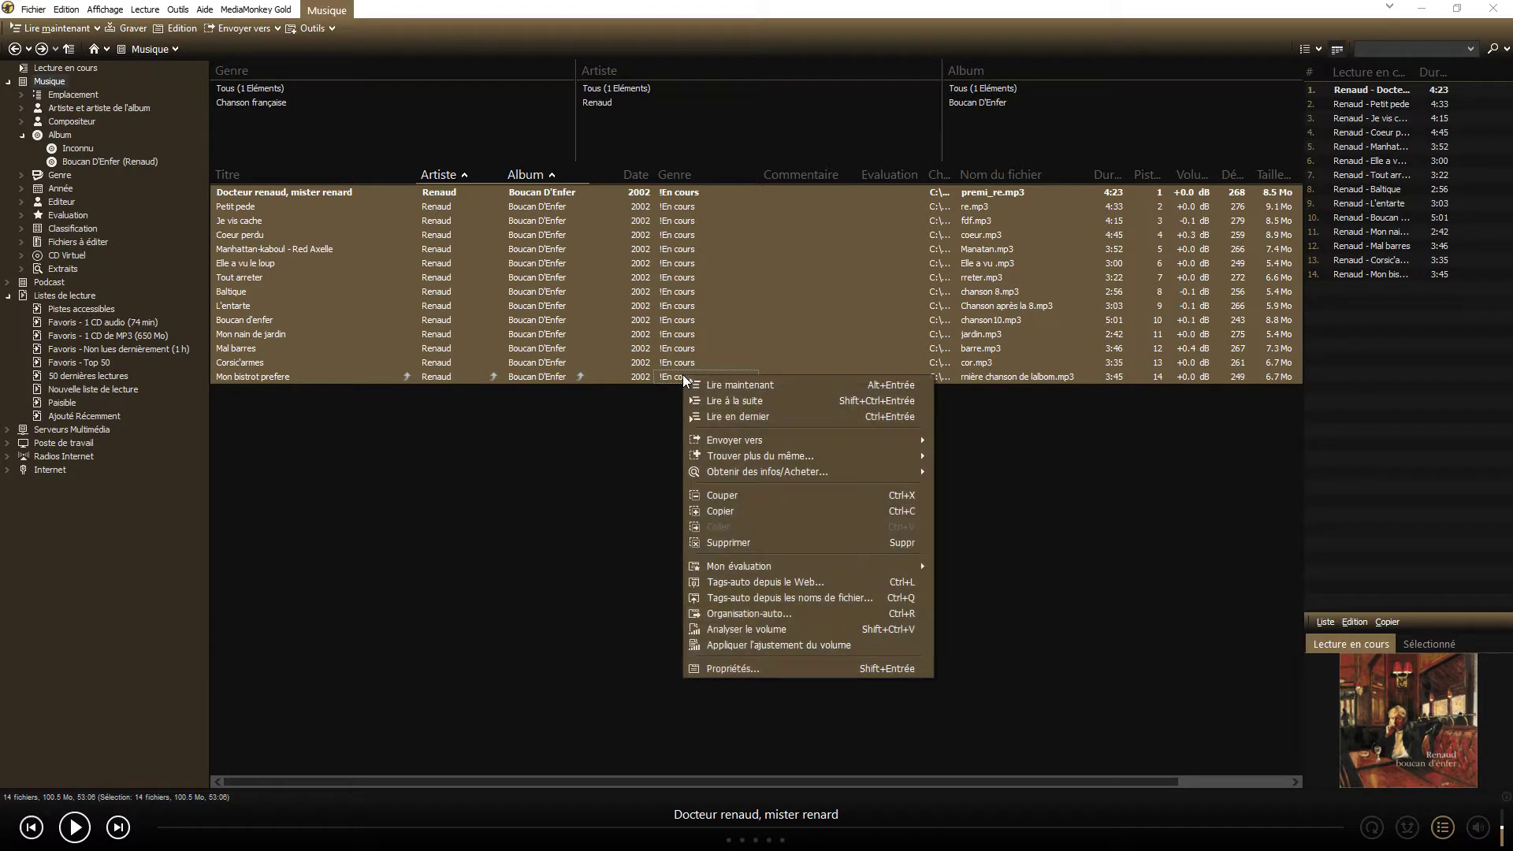
click(764, 670)
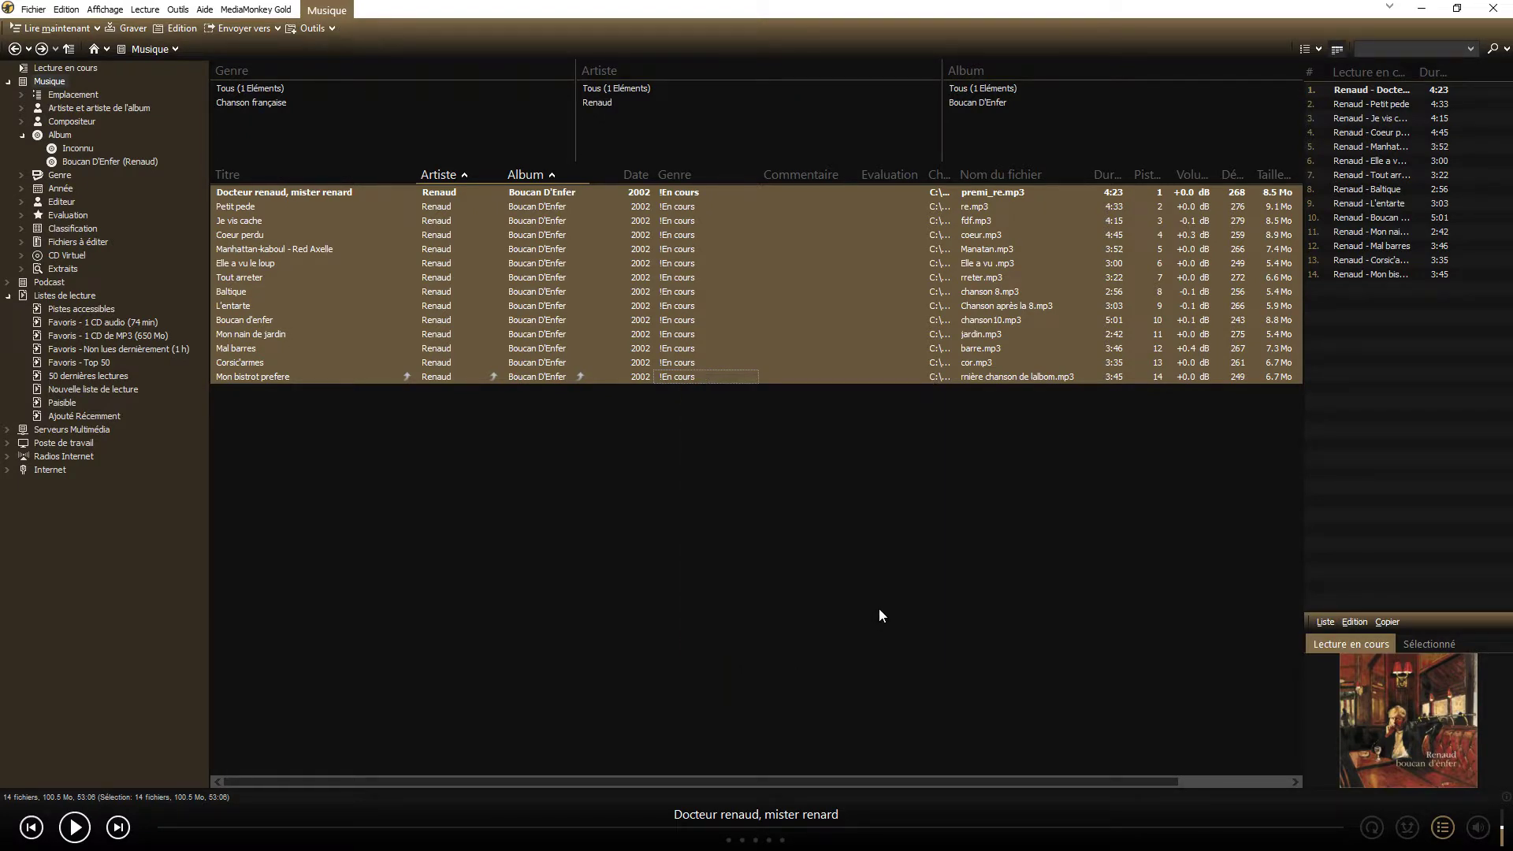
key(shift+Return)
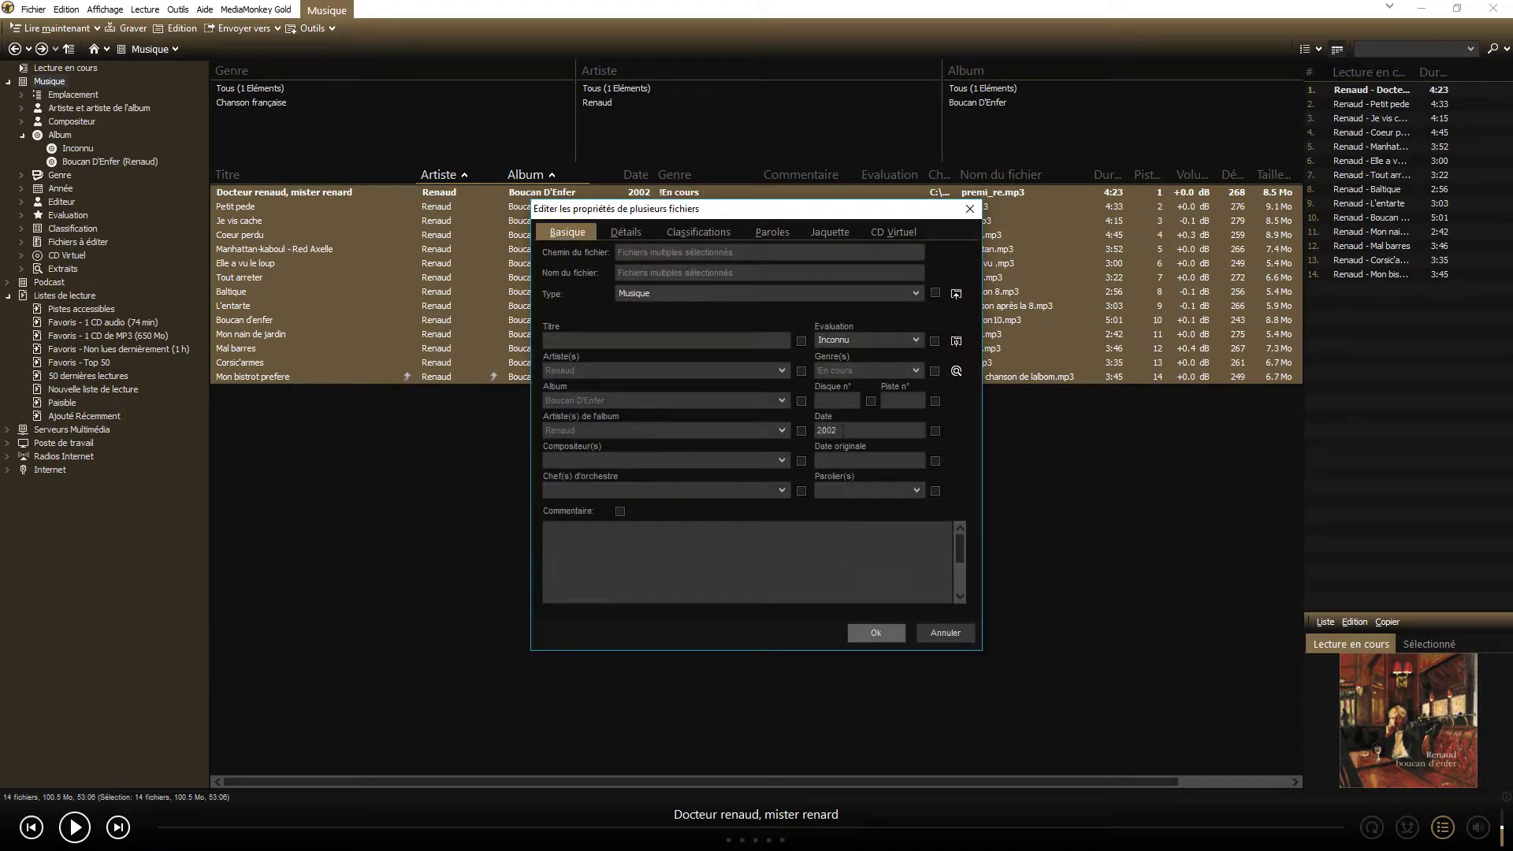
key(Home)
key(Delete)
key(Delete)
key(Delete)
key(Delete)
key(Delete)
key(Delete)
key(Delete)
key(Delete)
key(Delete)
text(Chanson française)
click(876, 632)
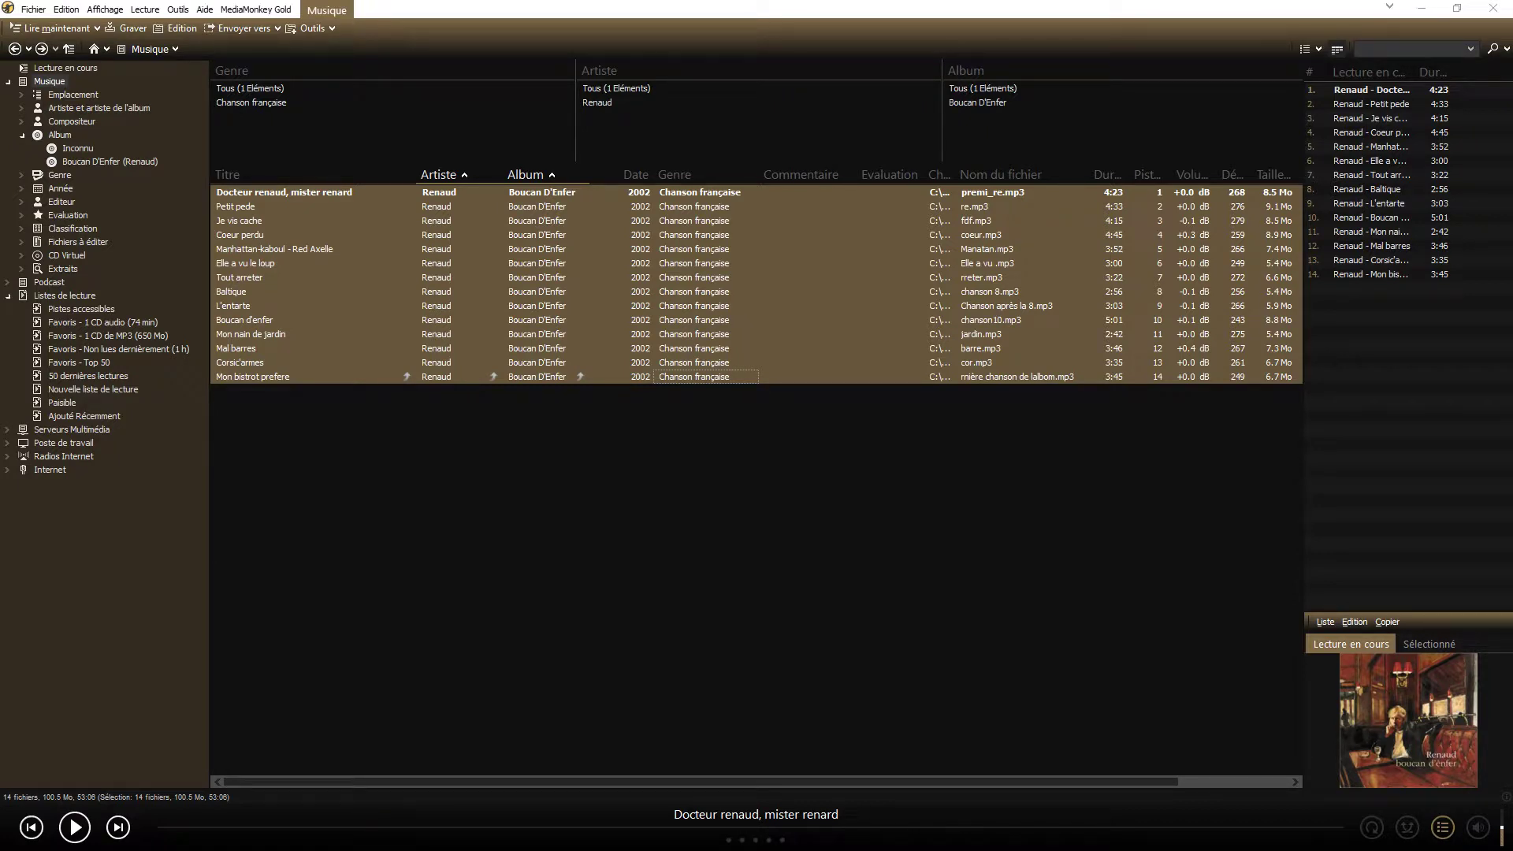
View the file properties of "Docteur renaud, mister renard", check the file names in the Musique publique folder, and return to the library
click(612, 470)
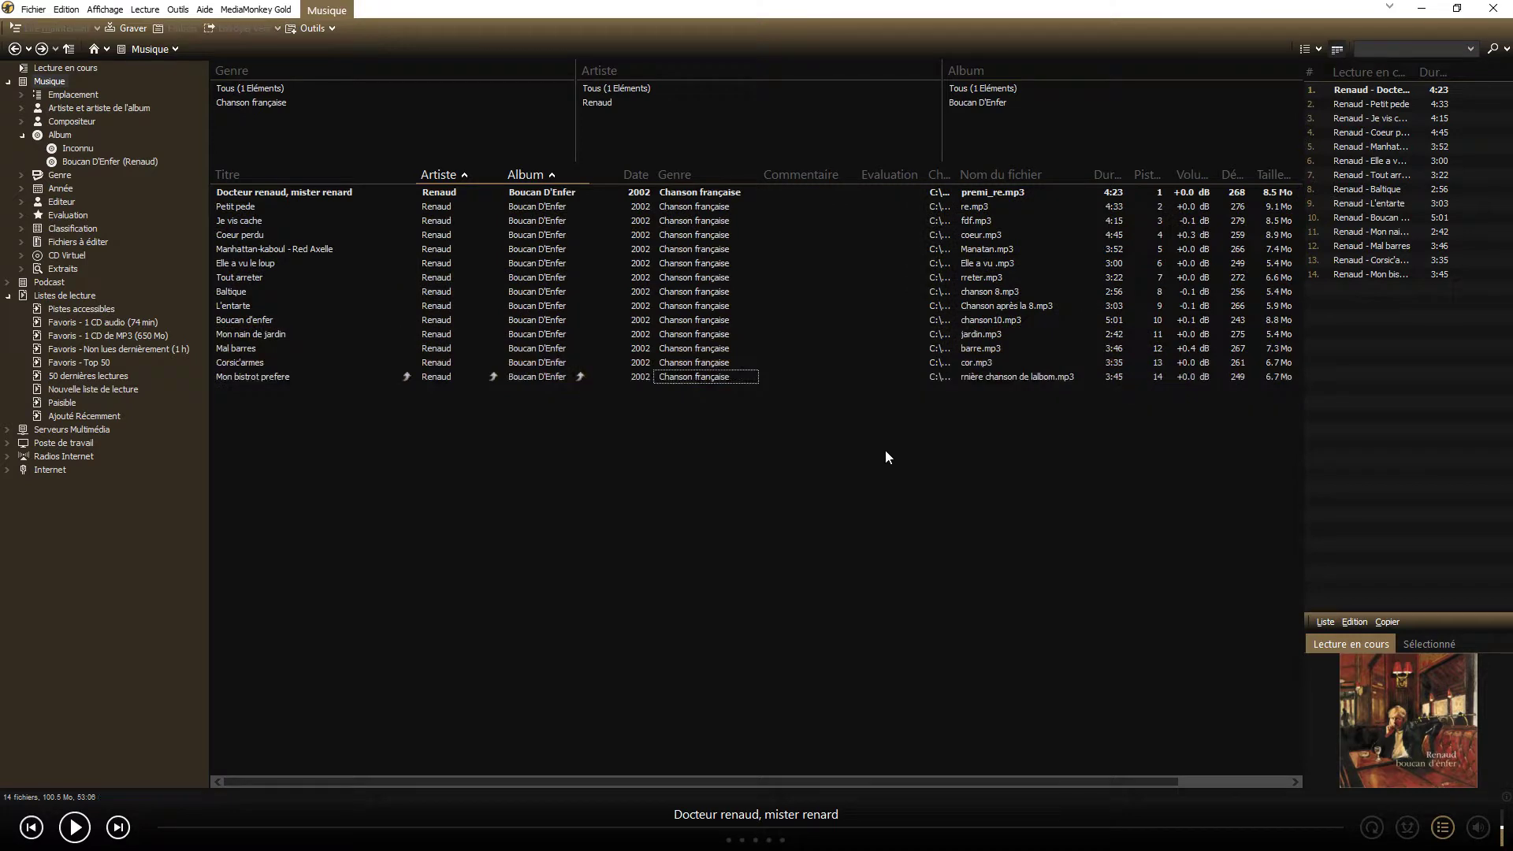
click(276, 192)
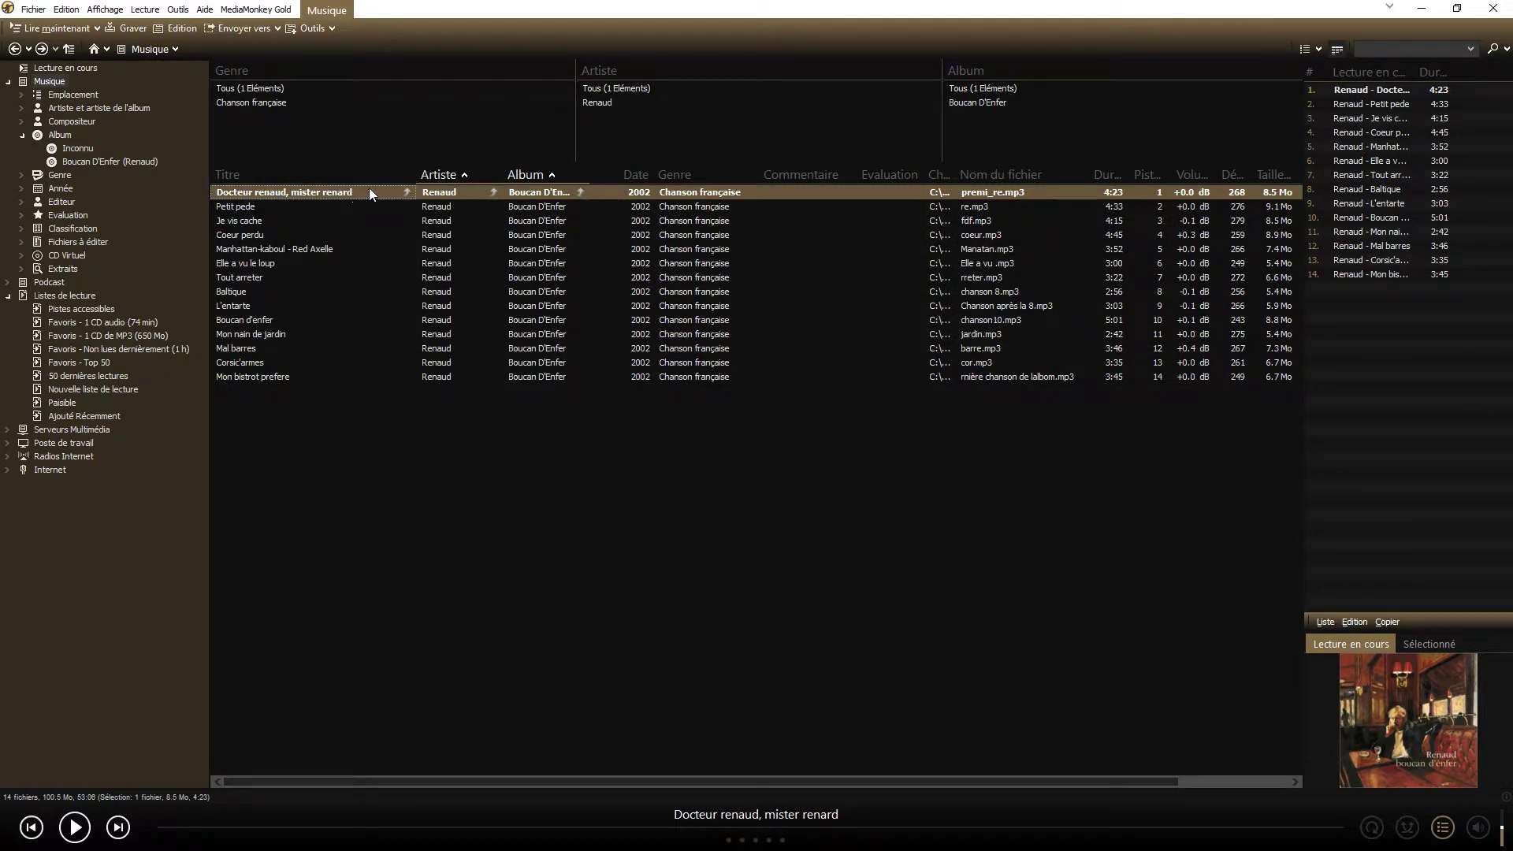
right_click(304, 193)
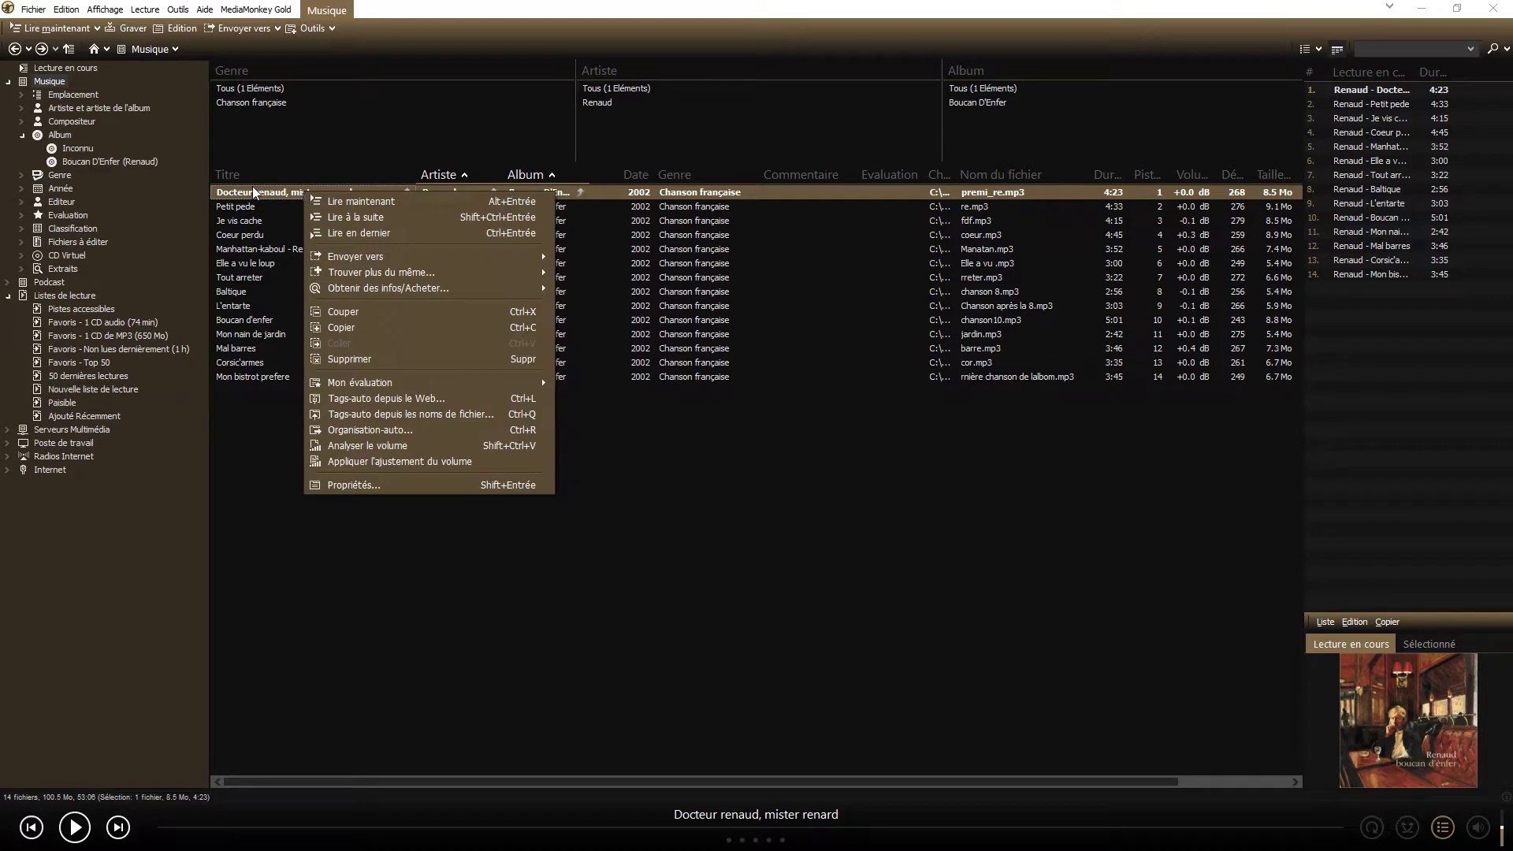
click(417, 484)
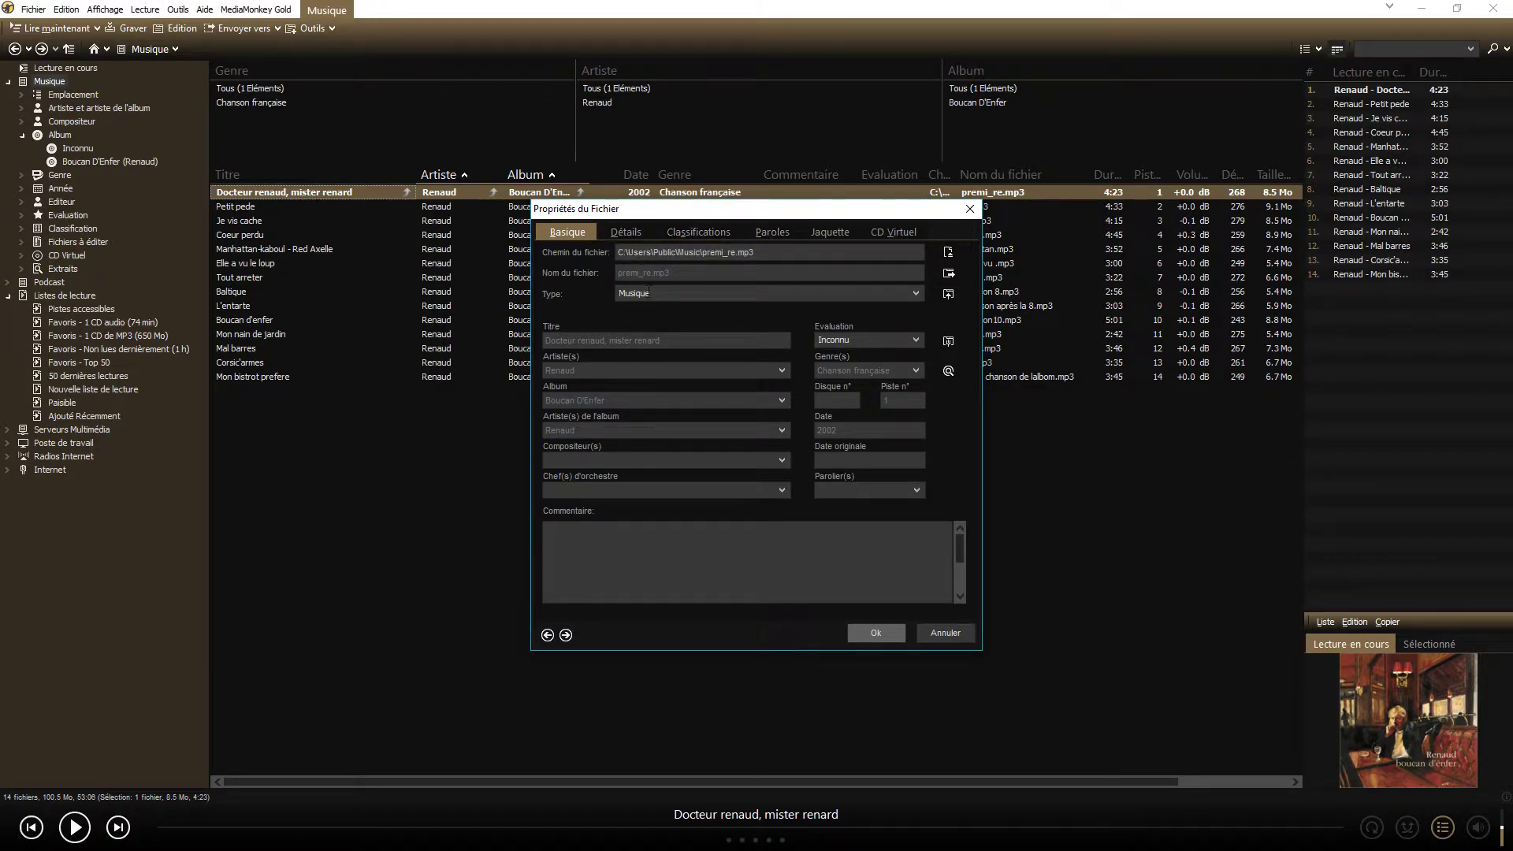
click(944, 633)
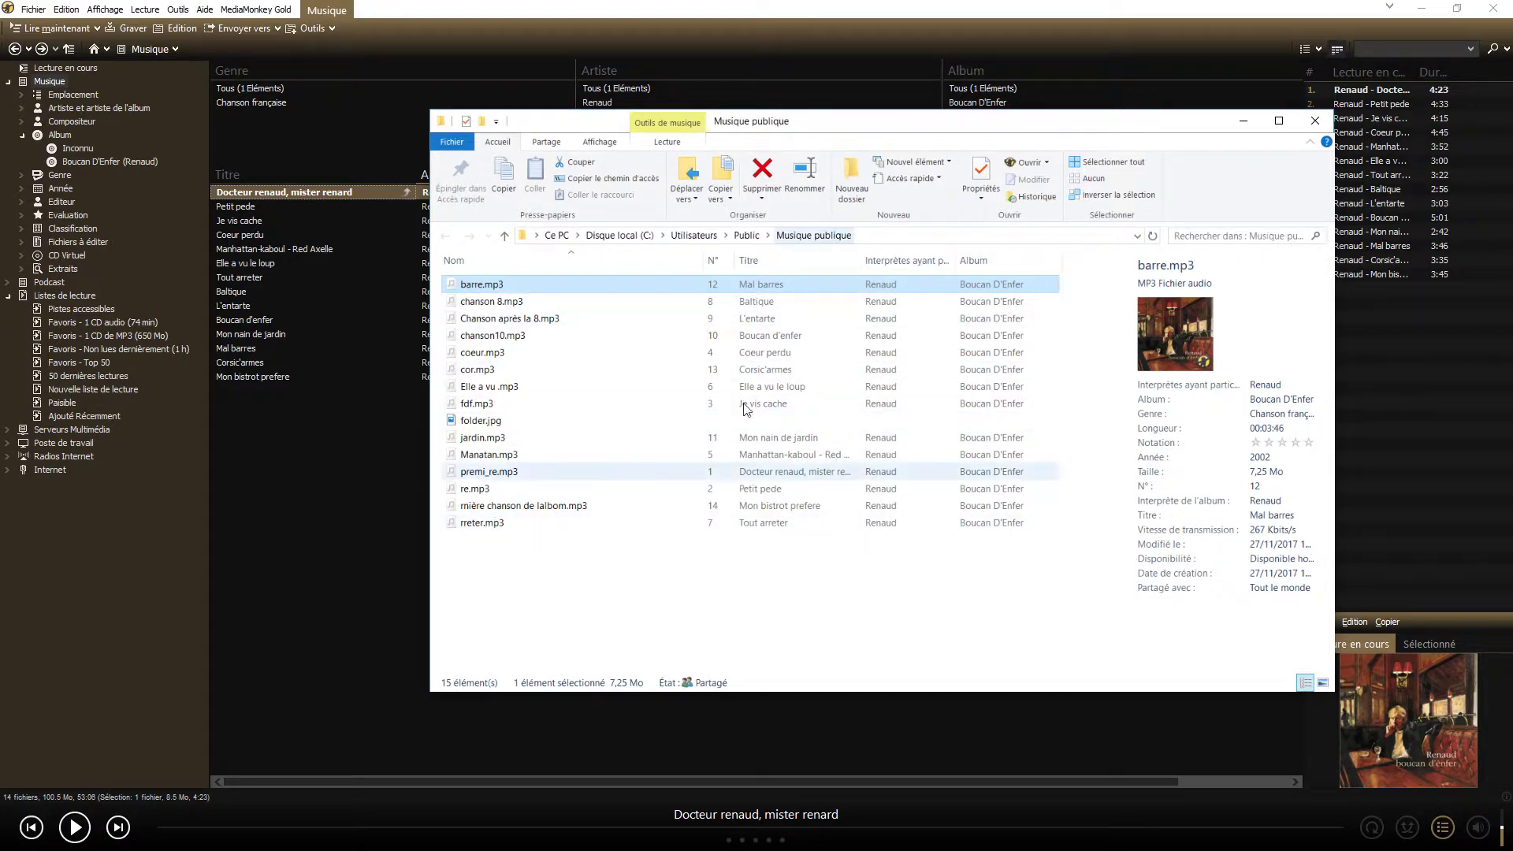
click(1243, 122)
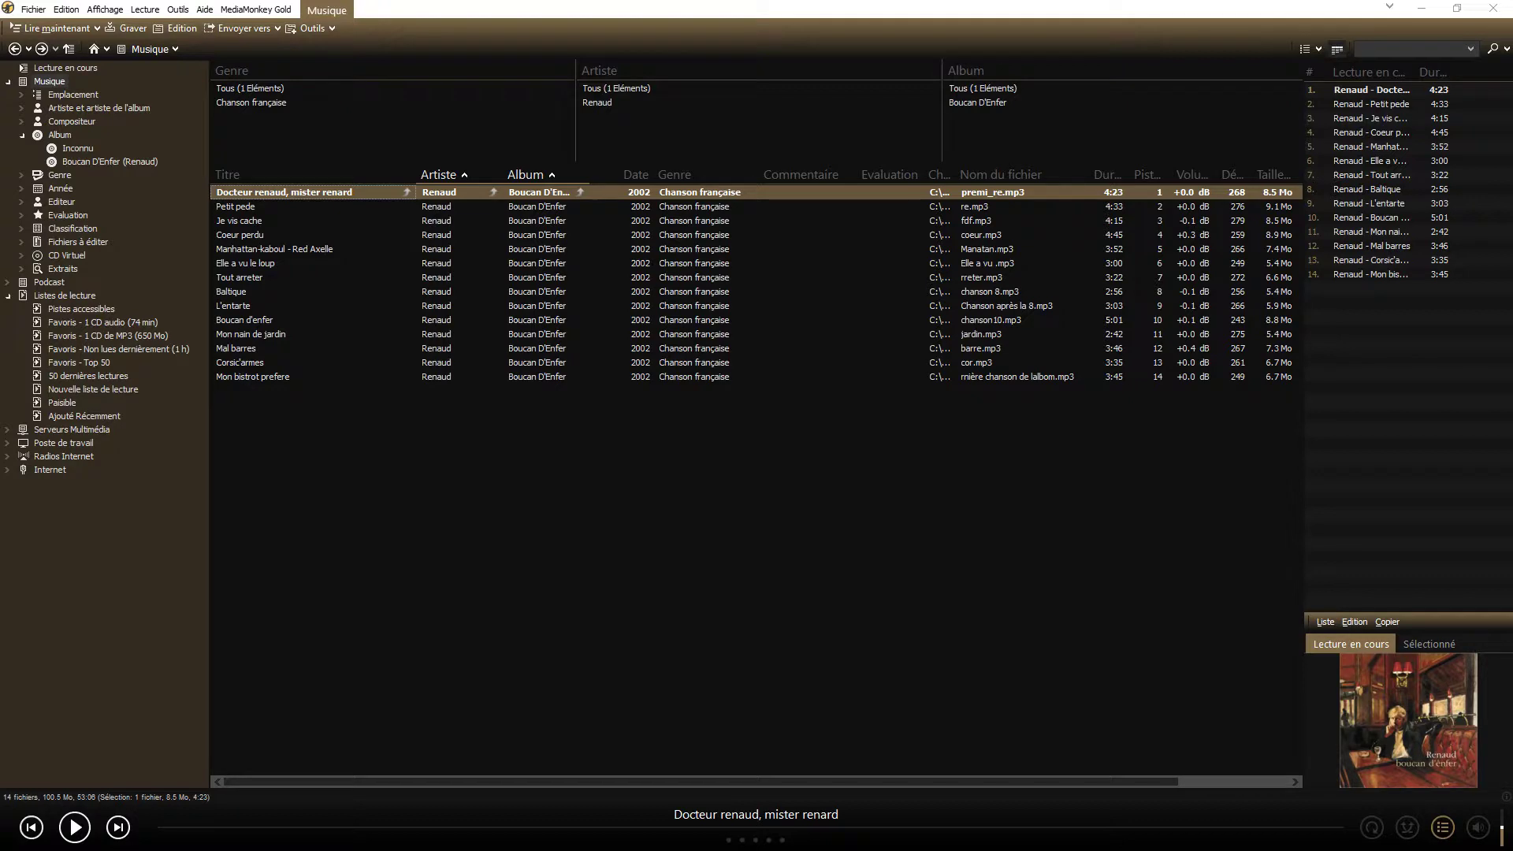
Start auto-organizing all the album's tracks and set the main directory of the destination to C:\Users\Public\Music\Ma musique\
drag(305, 438, 253, 197)
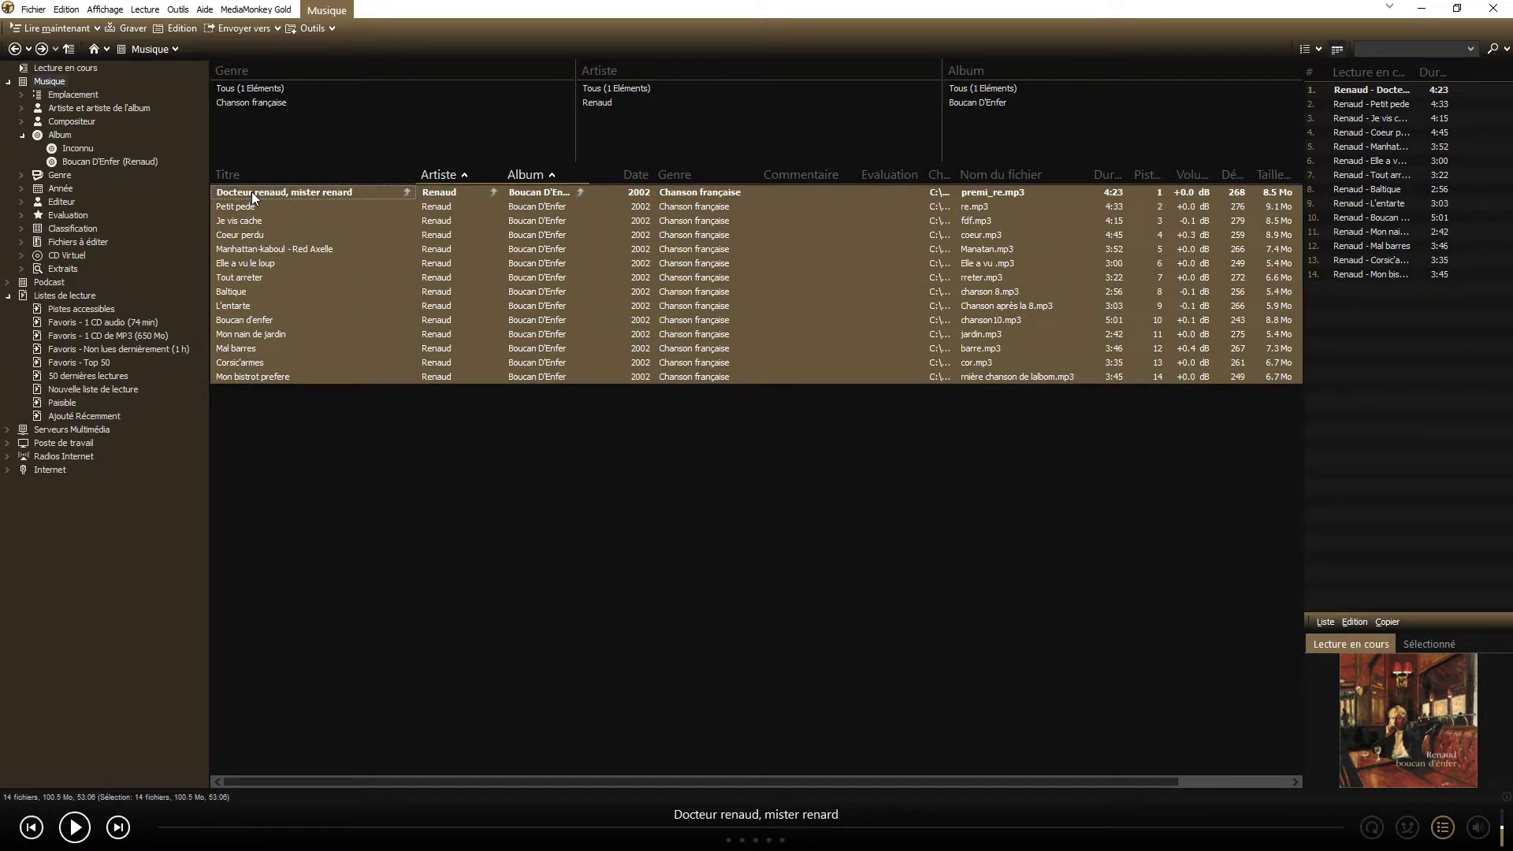
right_click(251, 193)
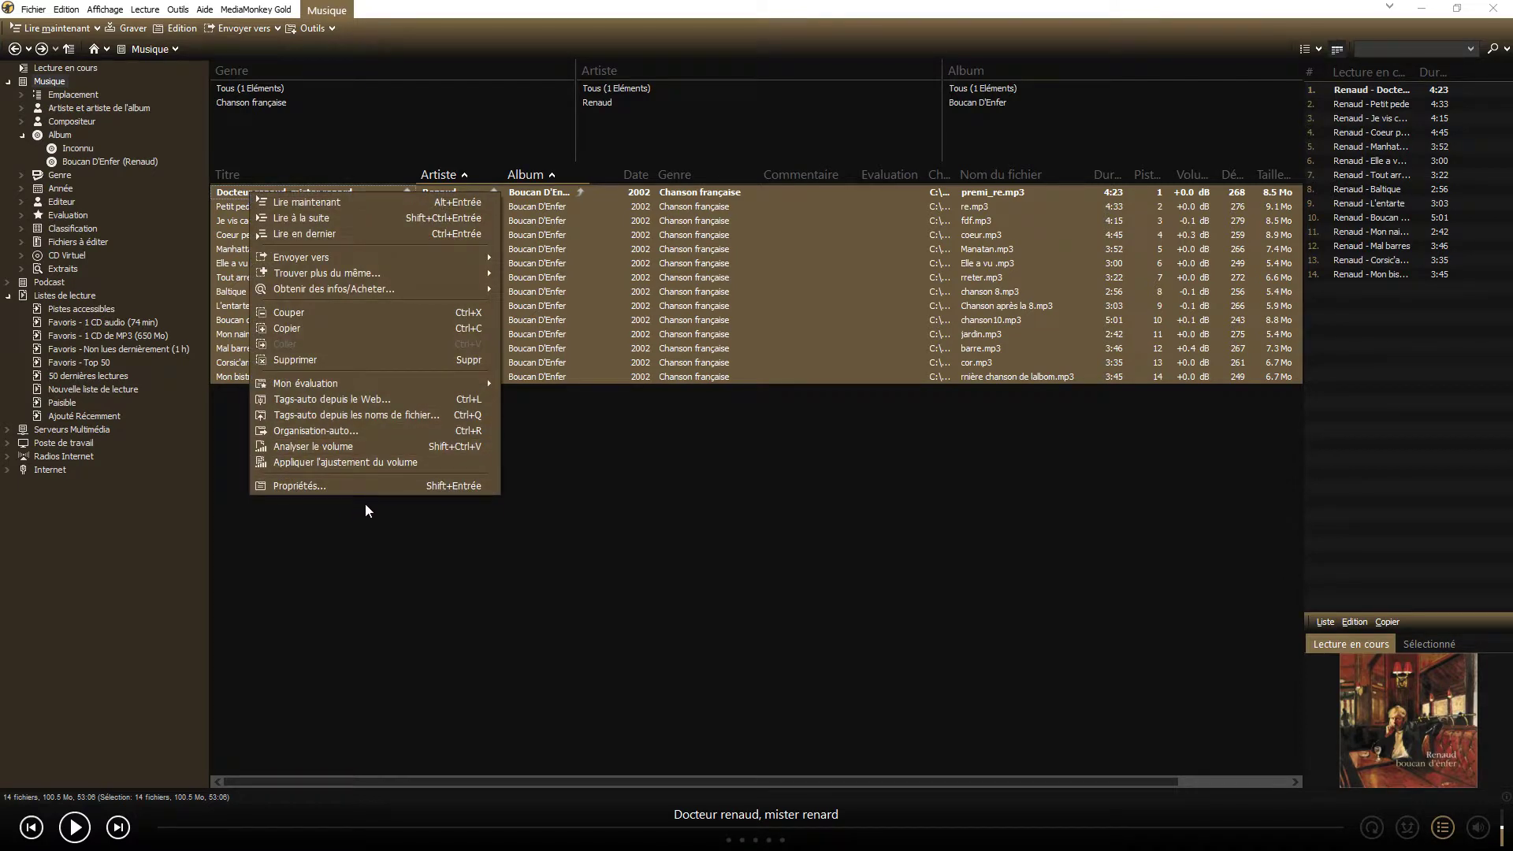
click(326, 431)
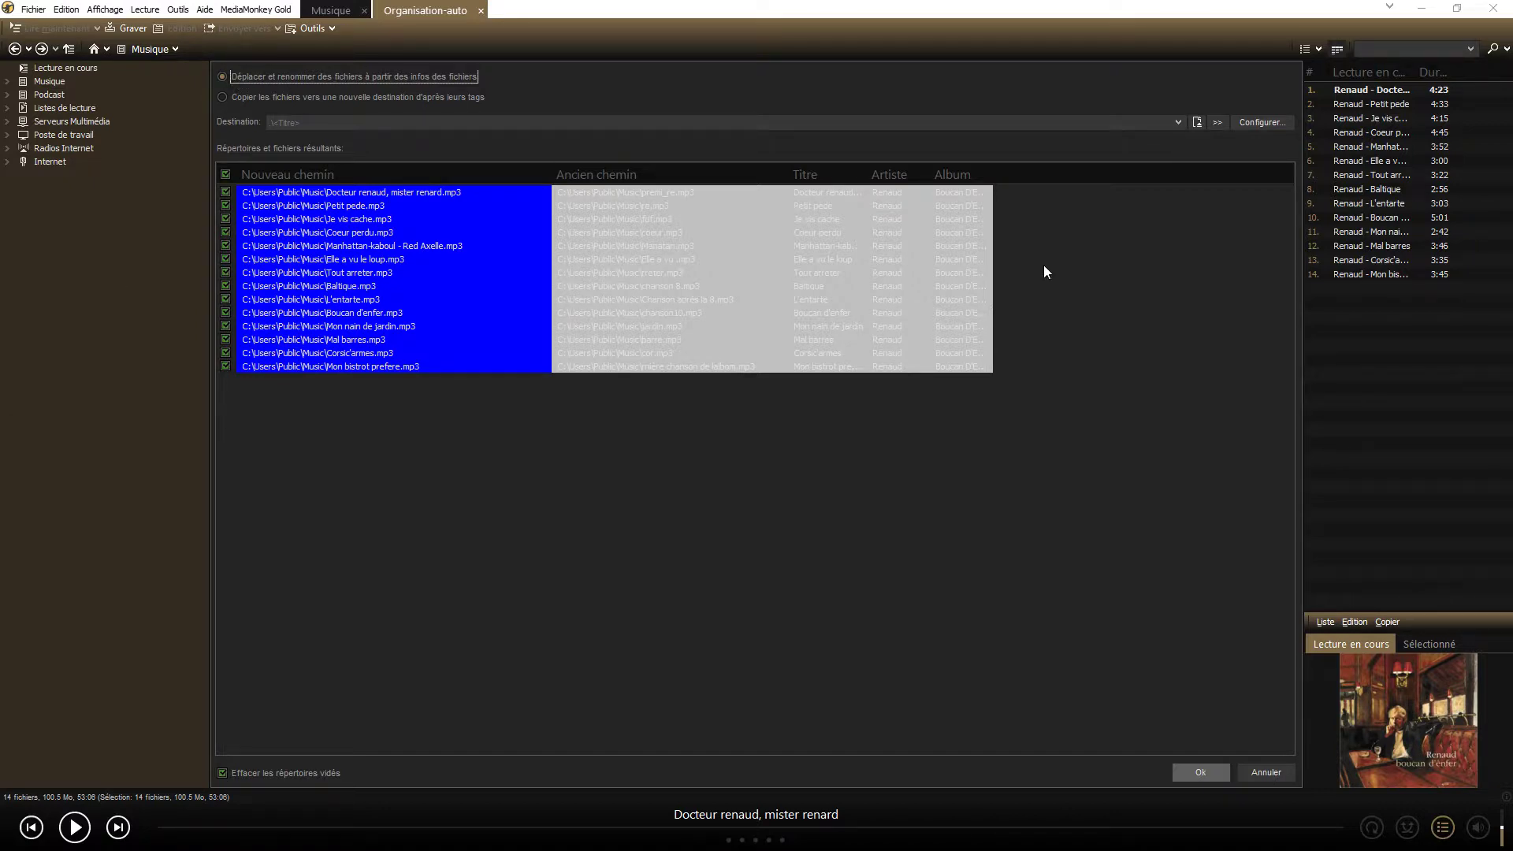
click(1251, 126)
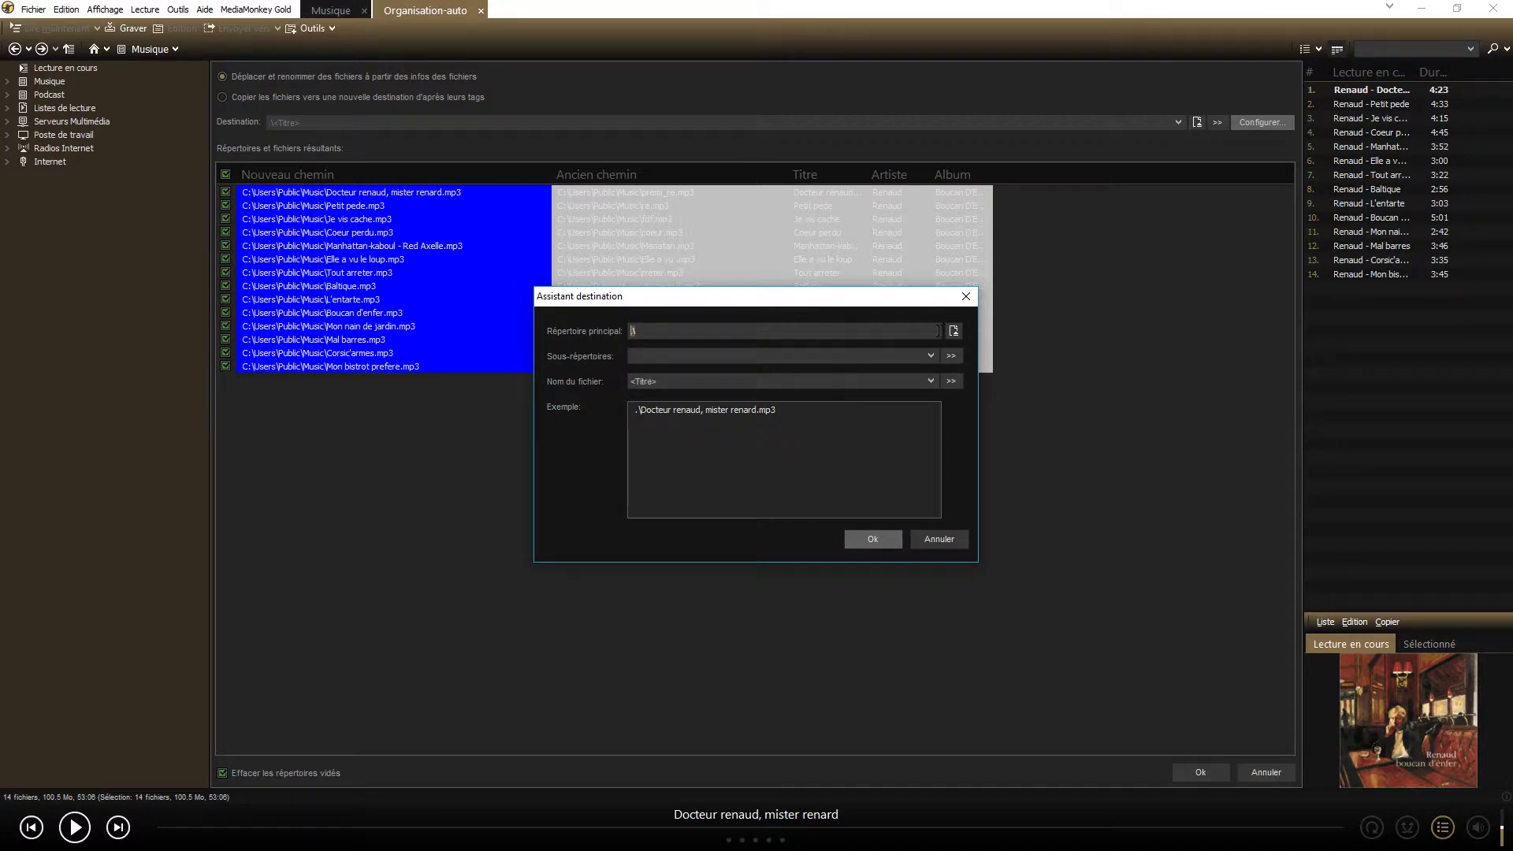
click(954, 331)
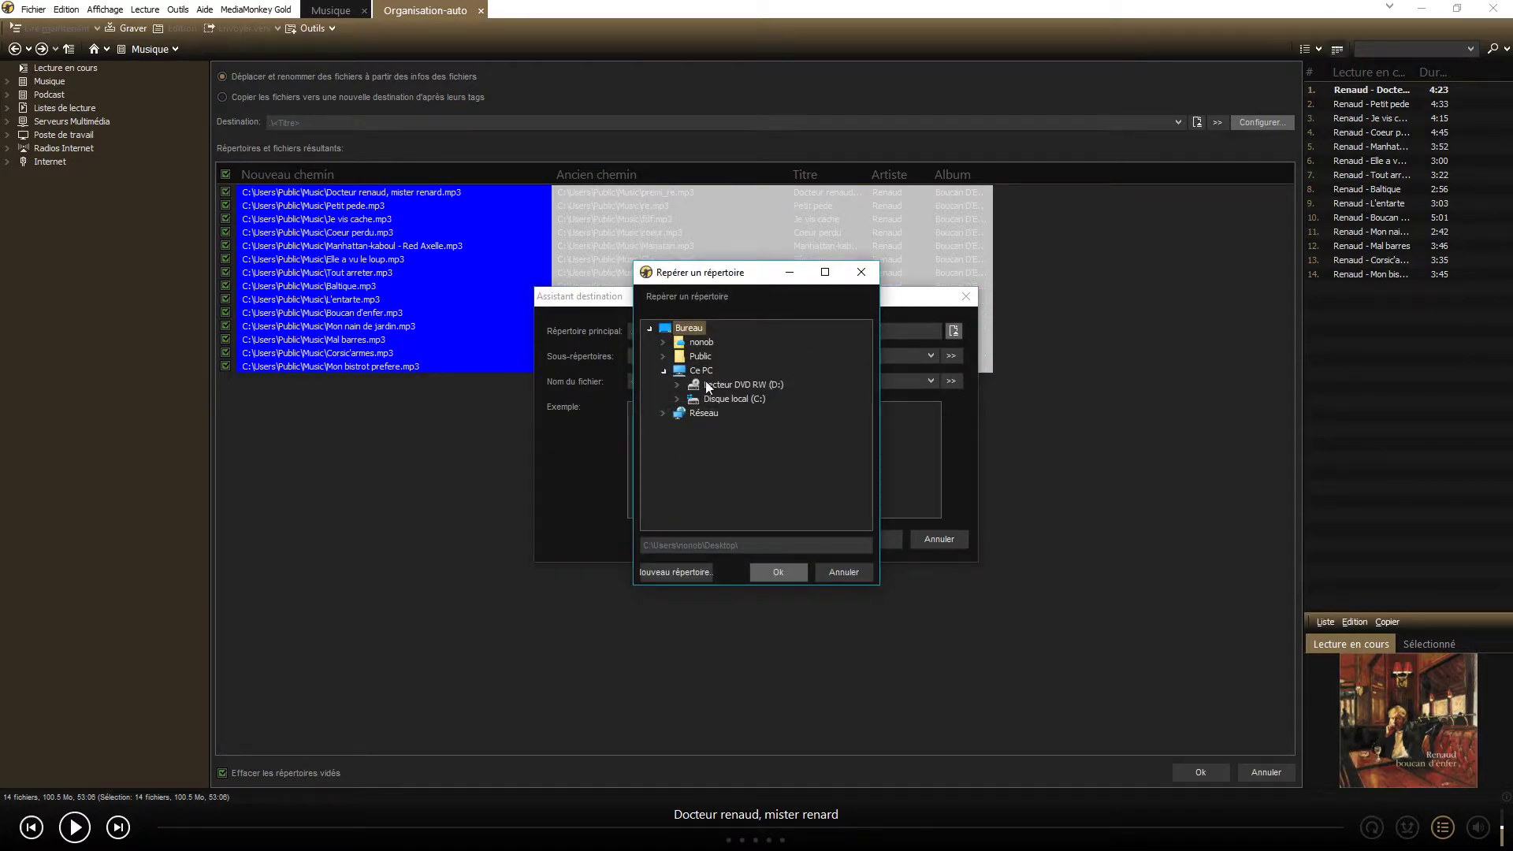
click(664, 357)
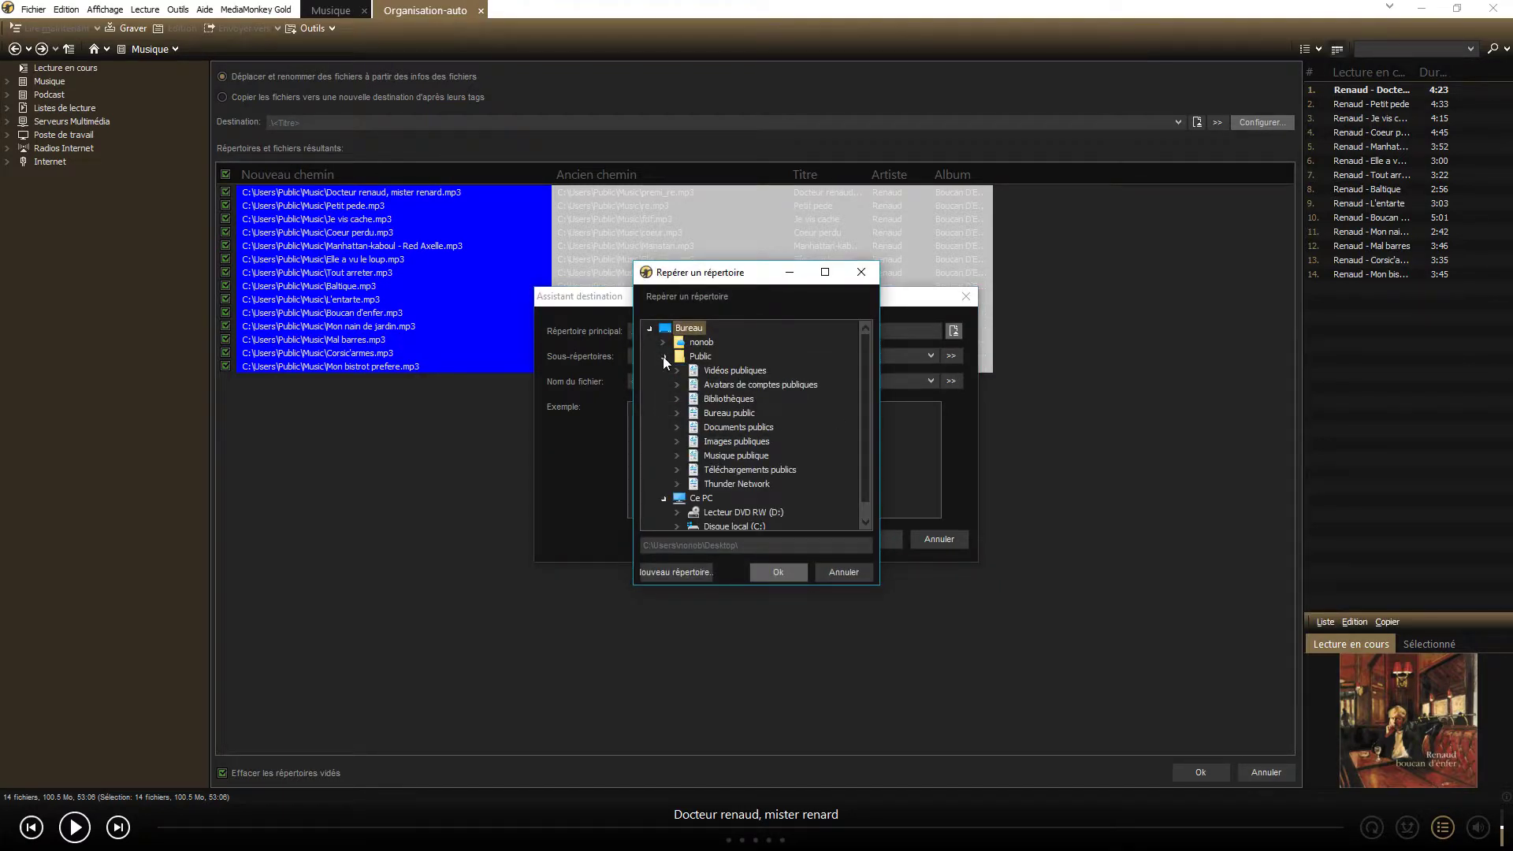
click(705, 456)
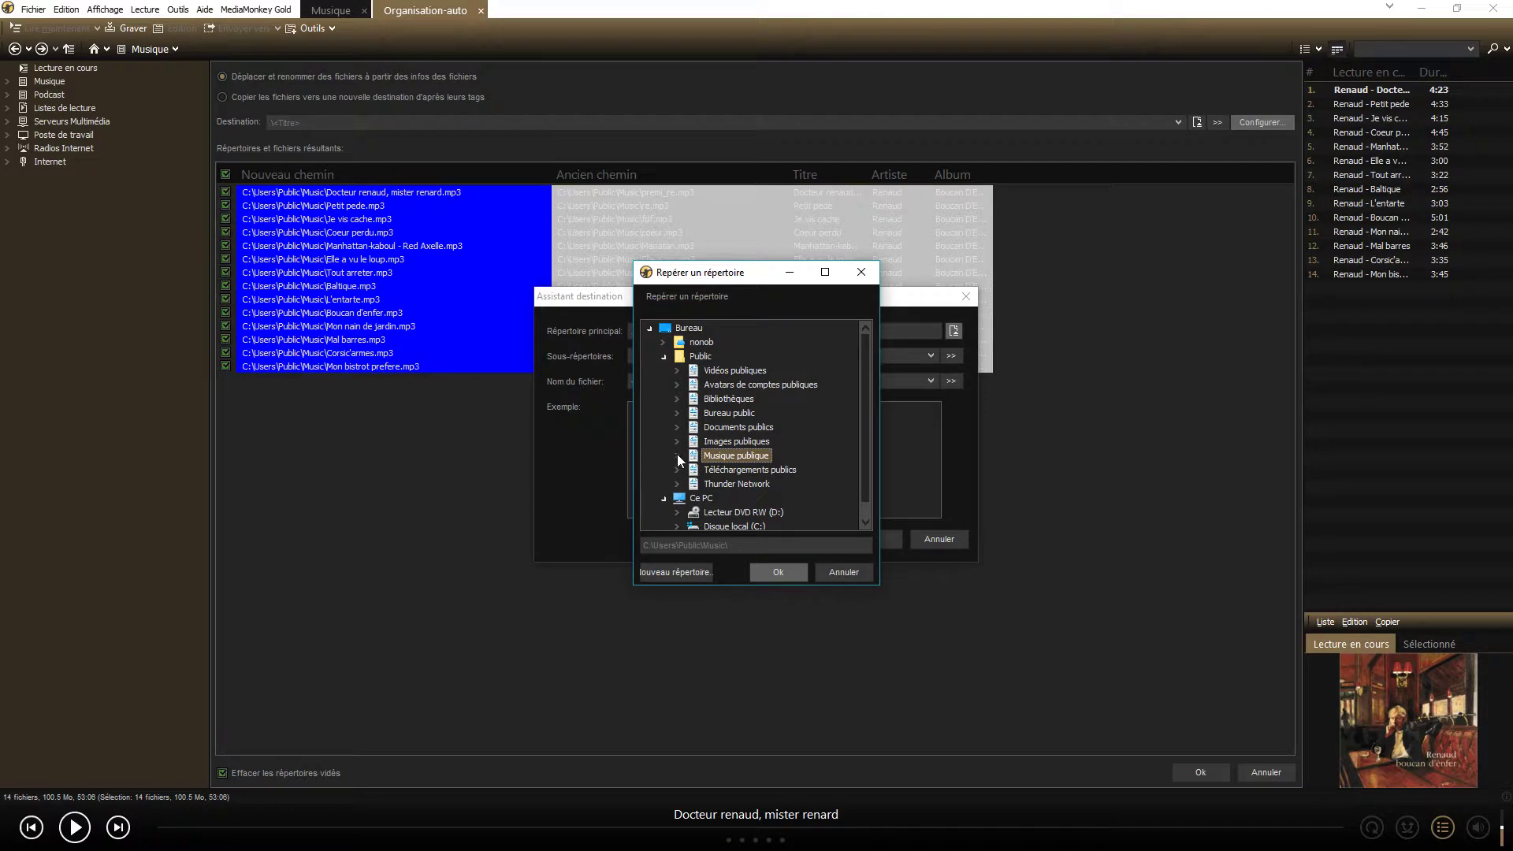
click(776, 574)
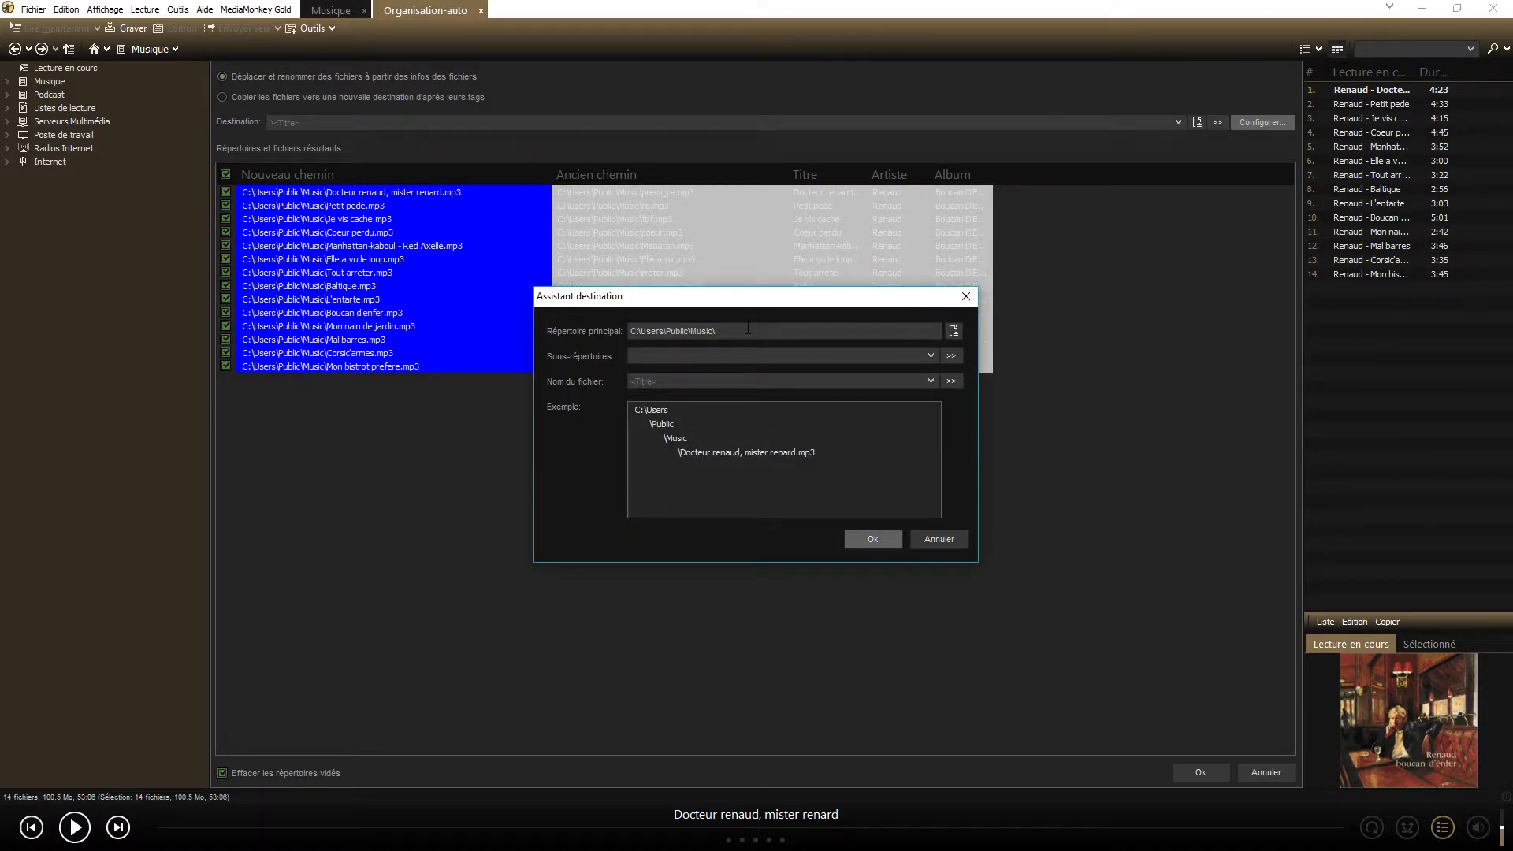
text(Ma musique)
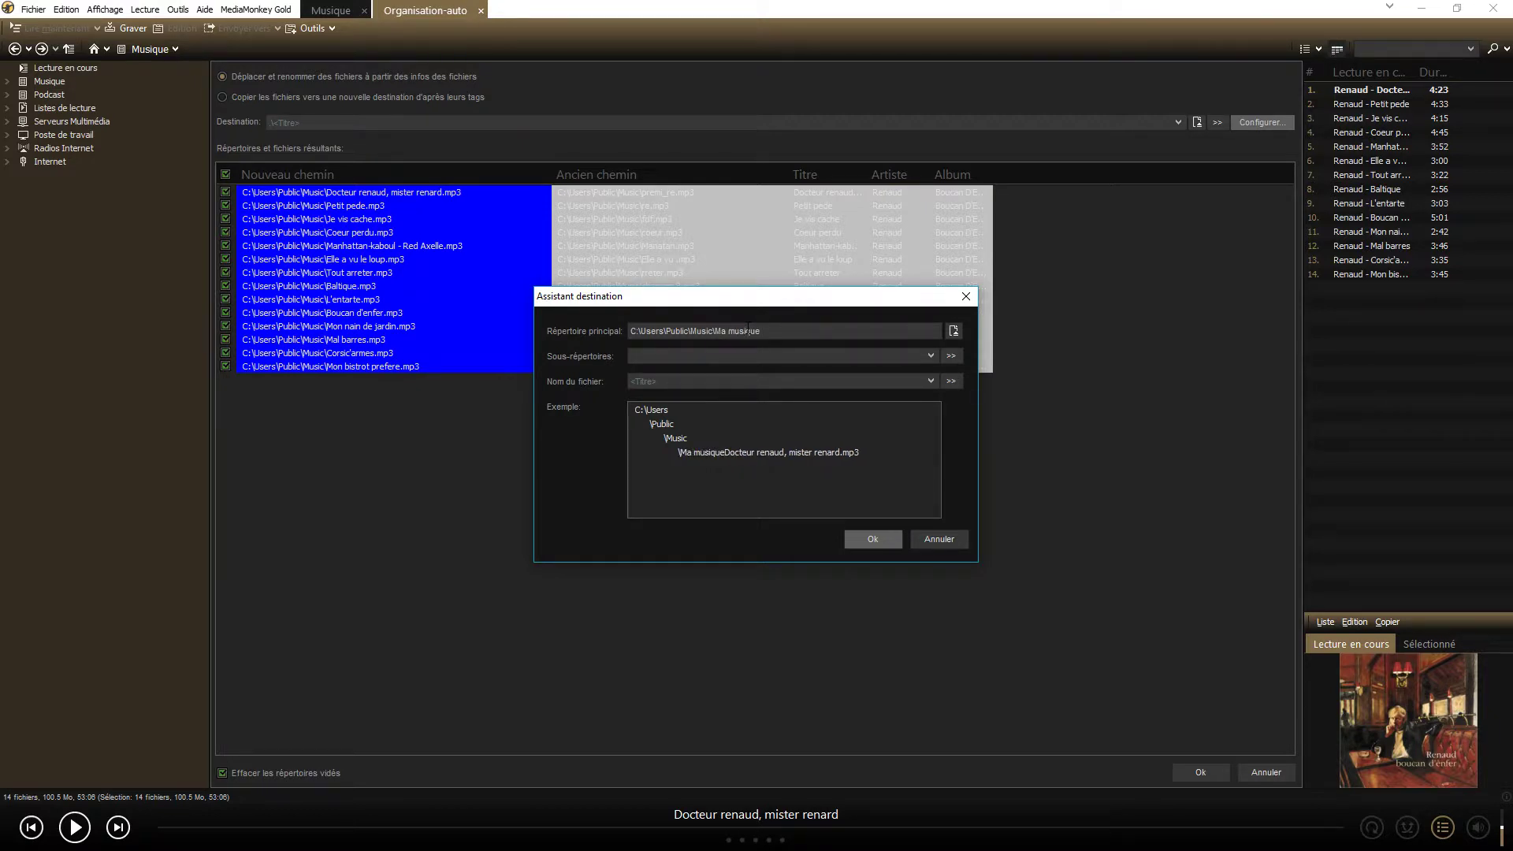
text(\)
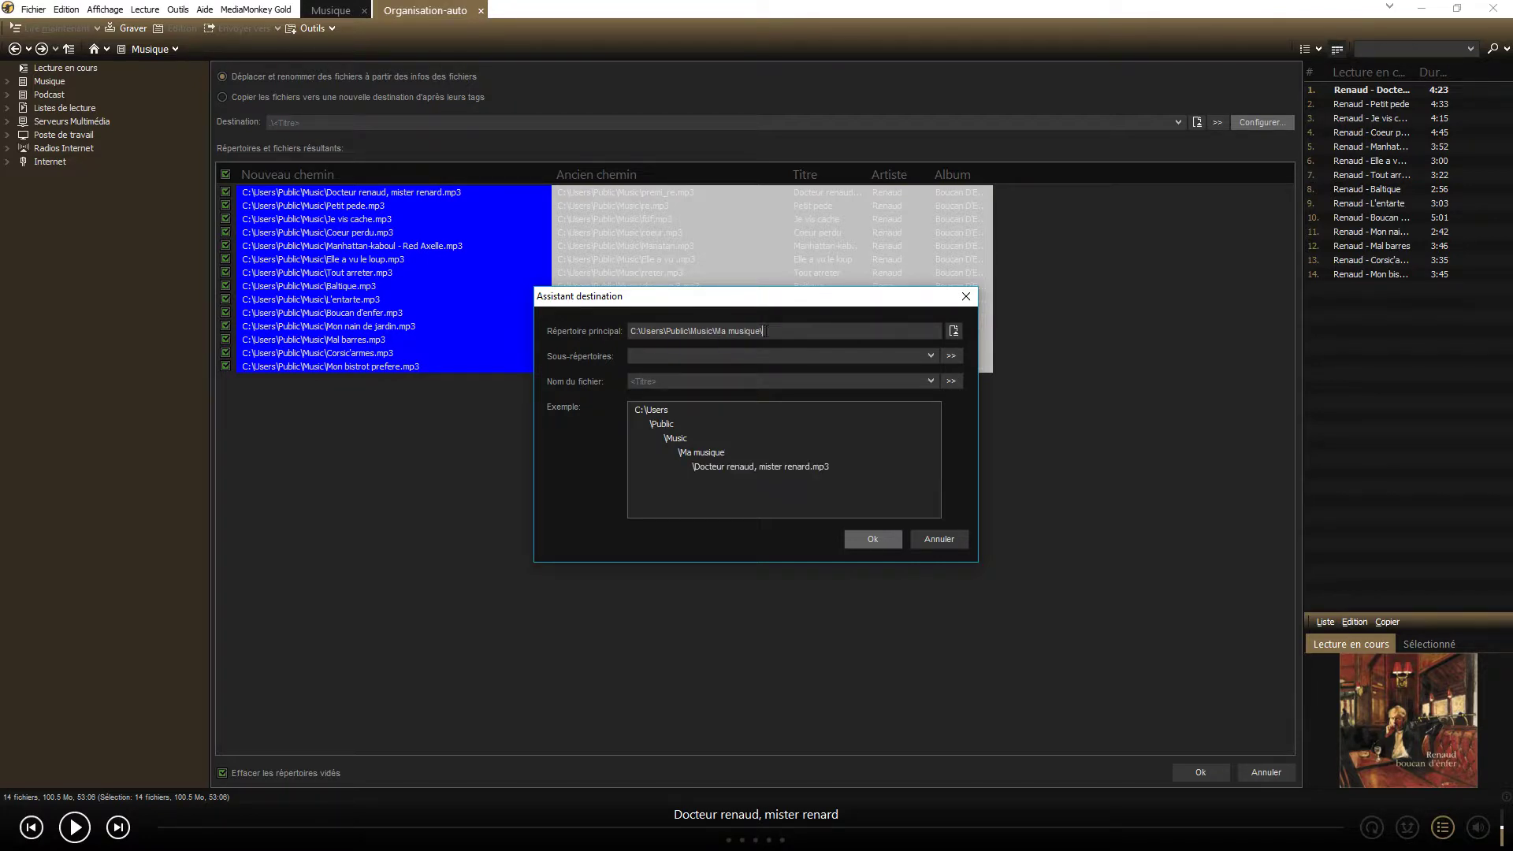
Define the destination's subdirectories as <Genre>\<Artiste de l'album>\<Album> (<Année>)\
click(670, 359)
click(952, 356)
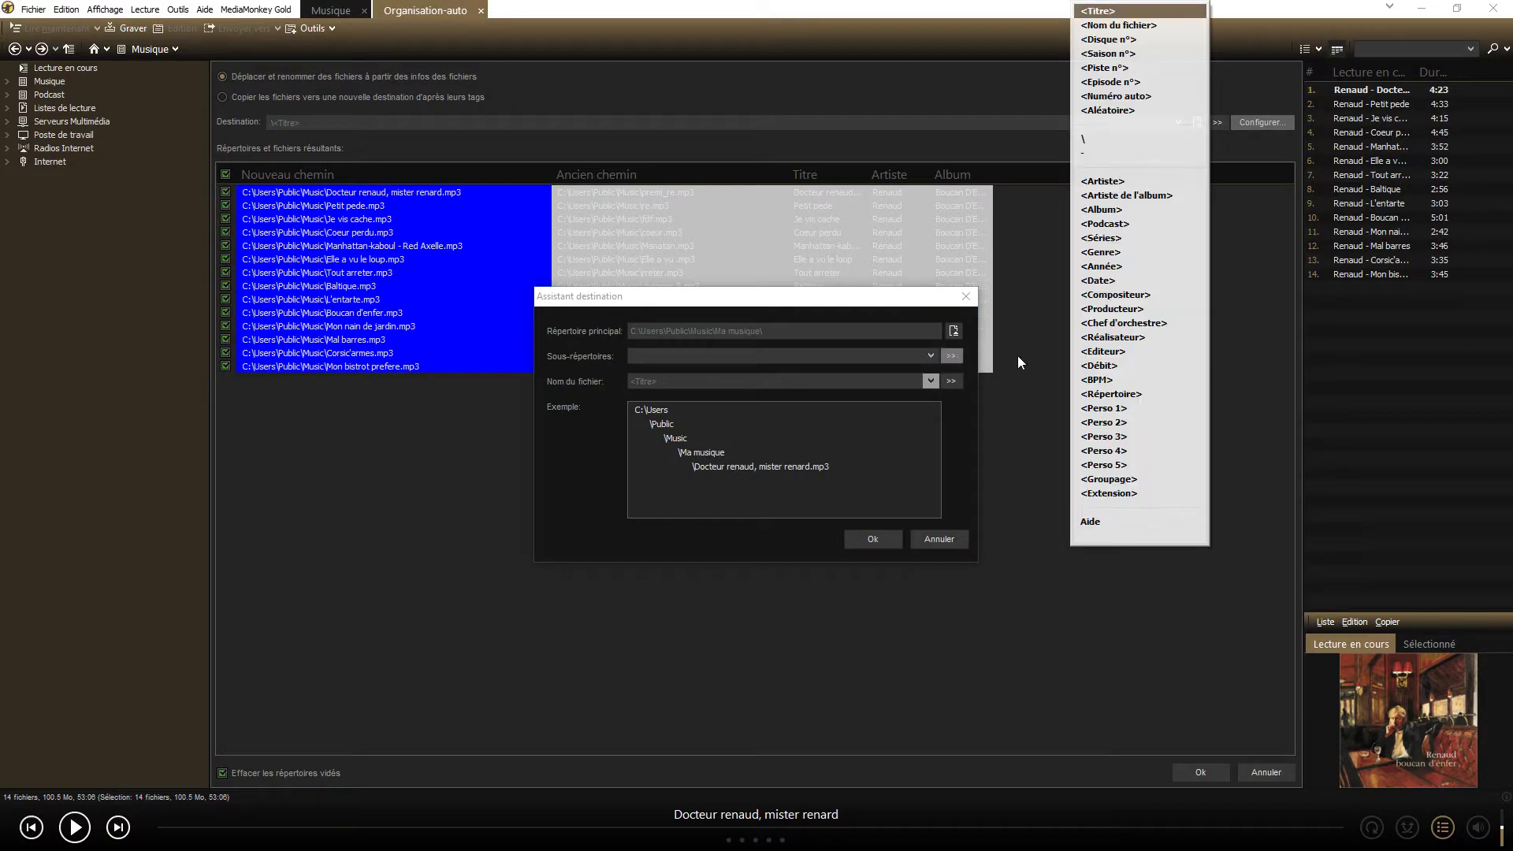
click(1111, 258)
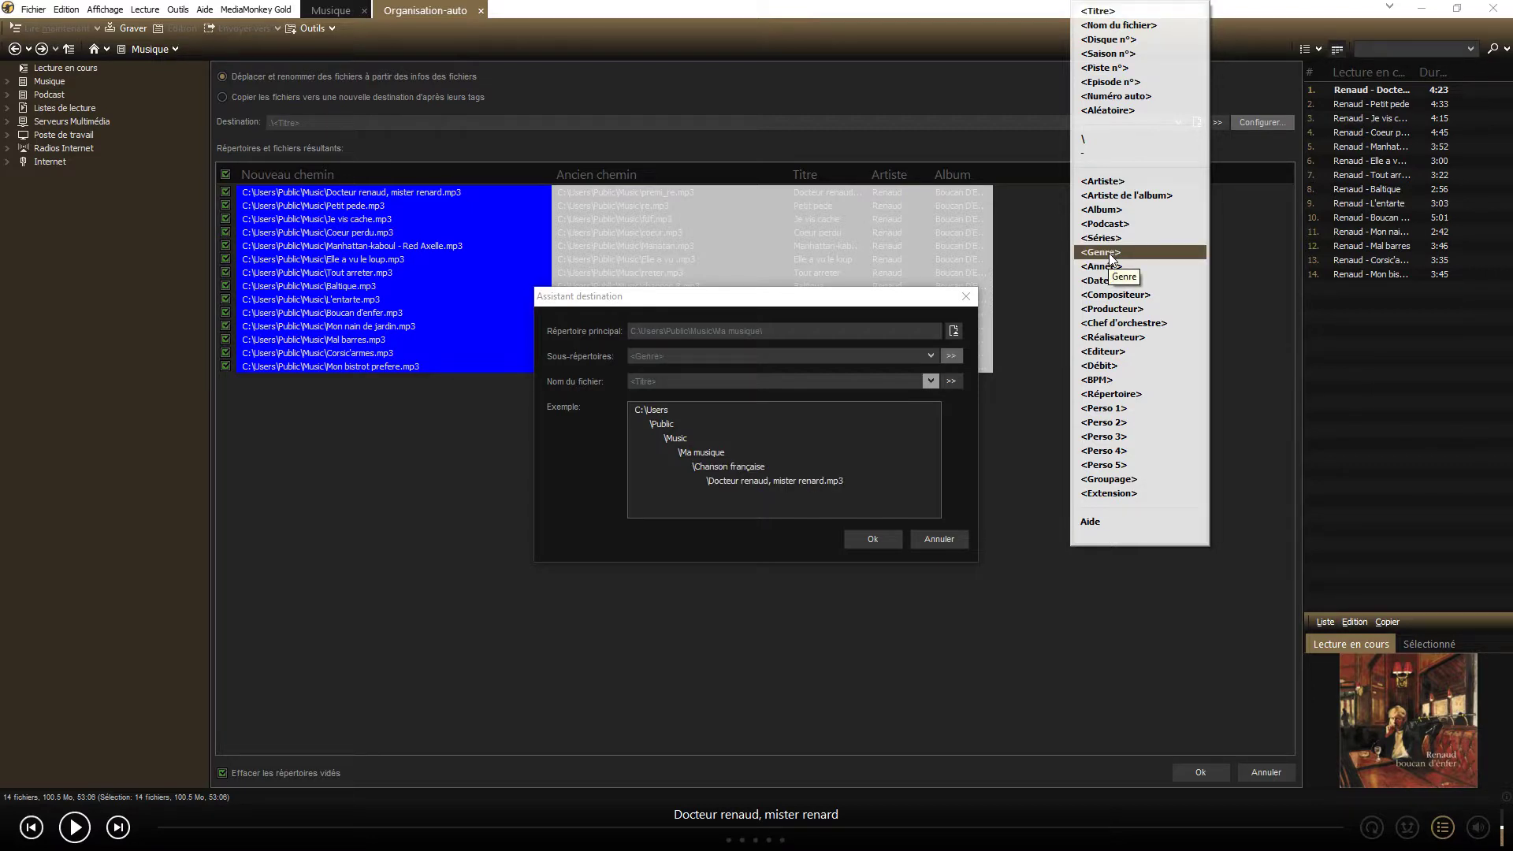
click(1106, 147)
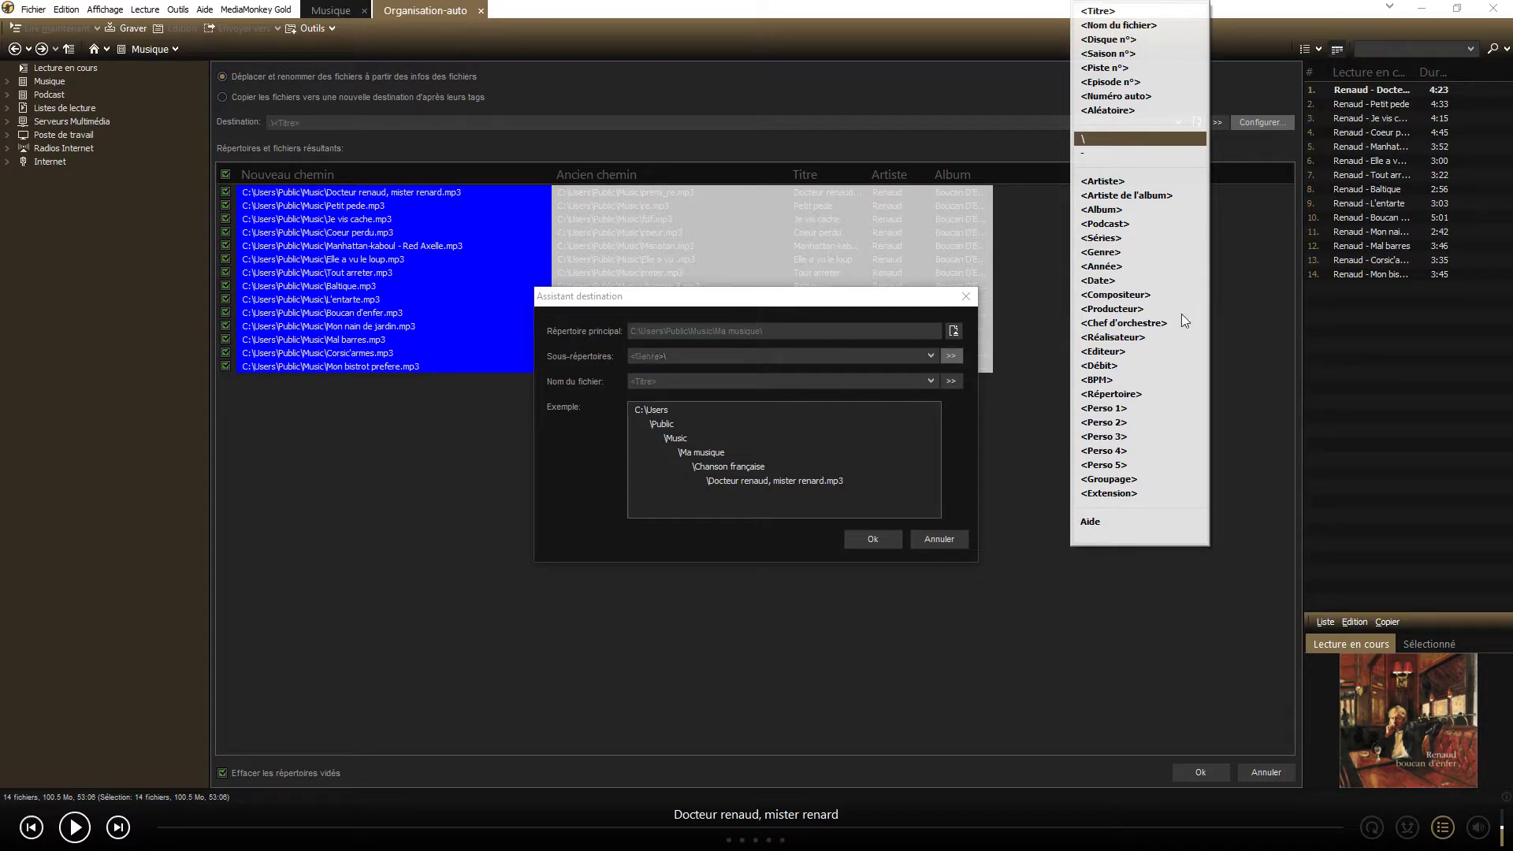
click(1132, 196)
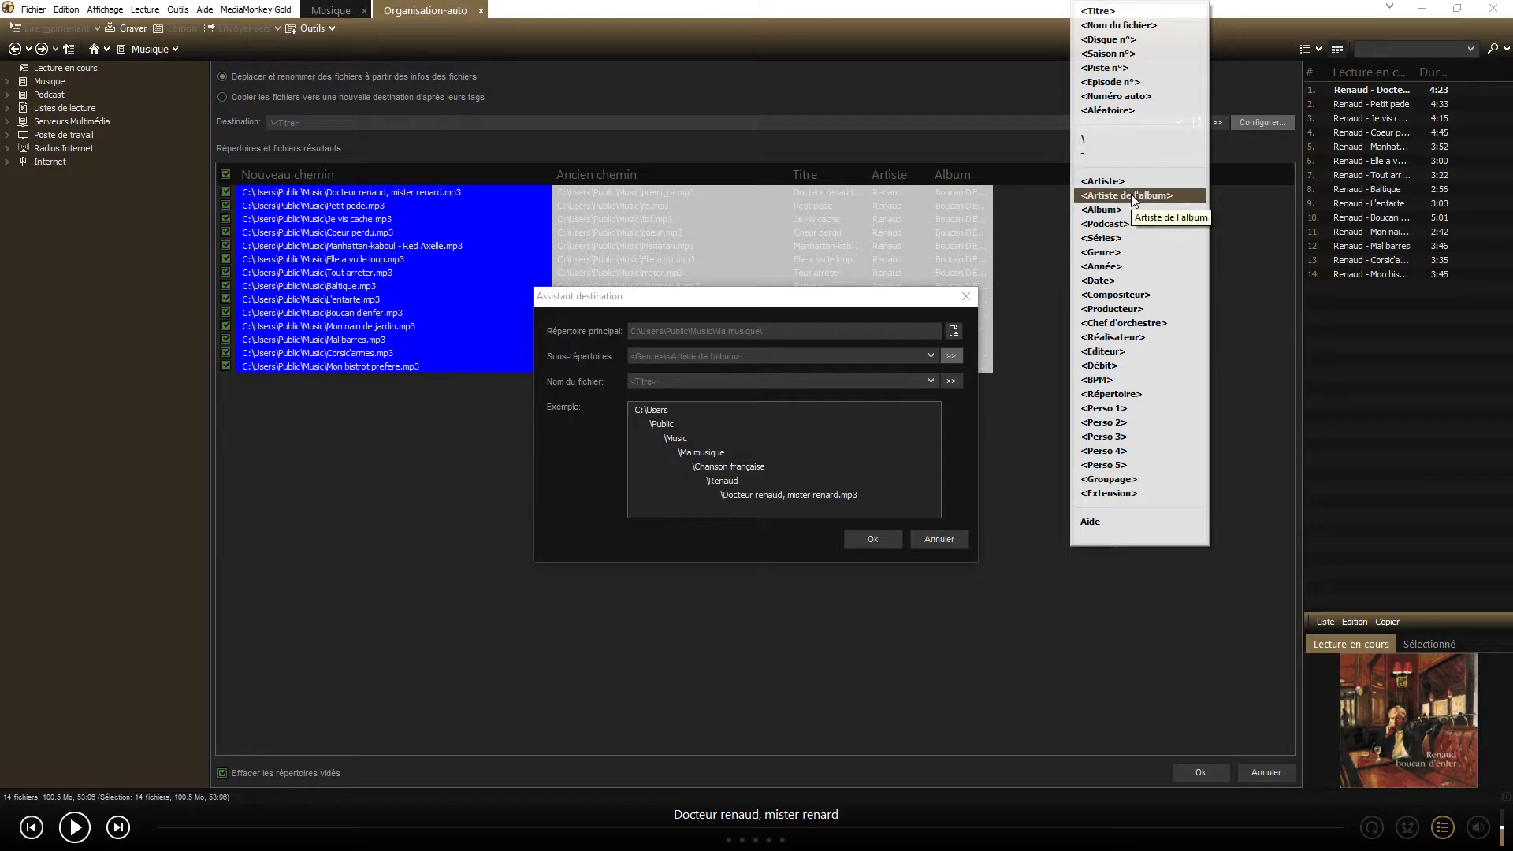
click(1090, 142)
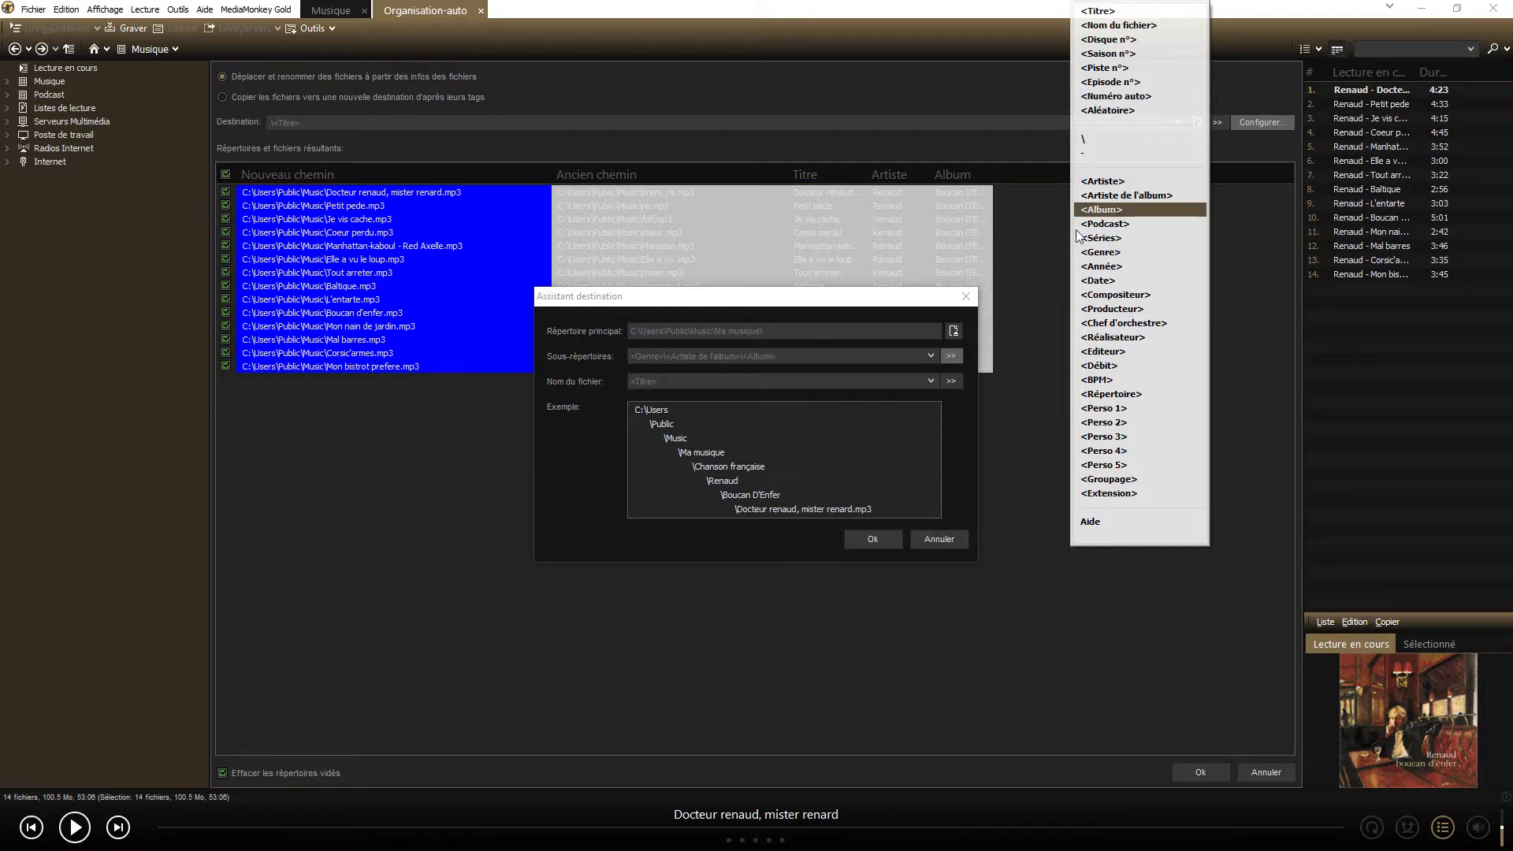
click(1111, 211)
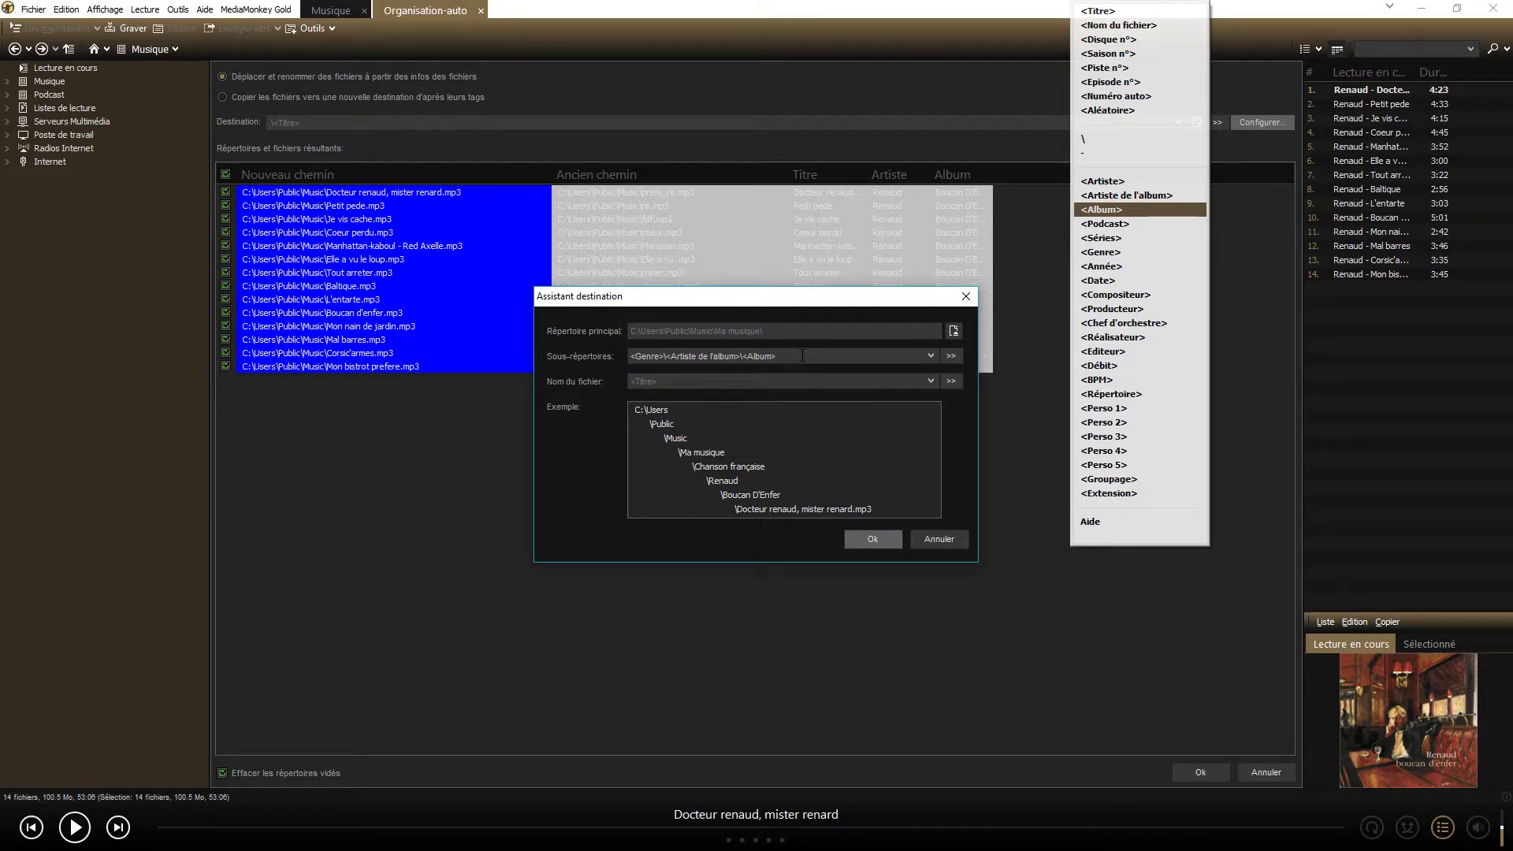
text(()
click(1111, 266)
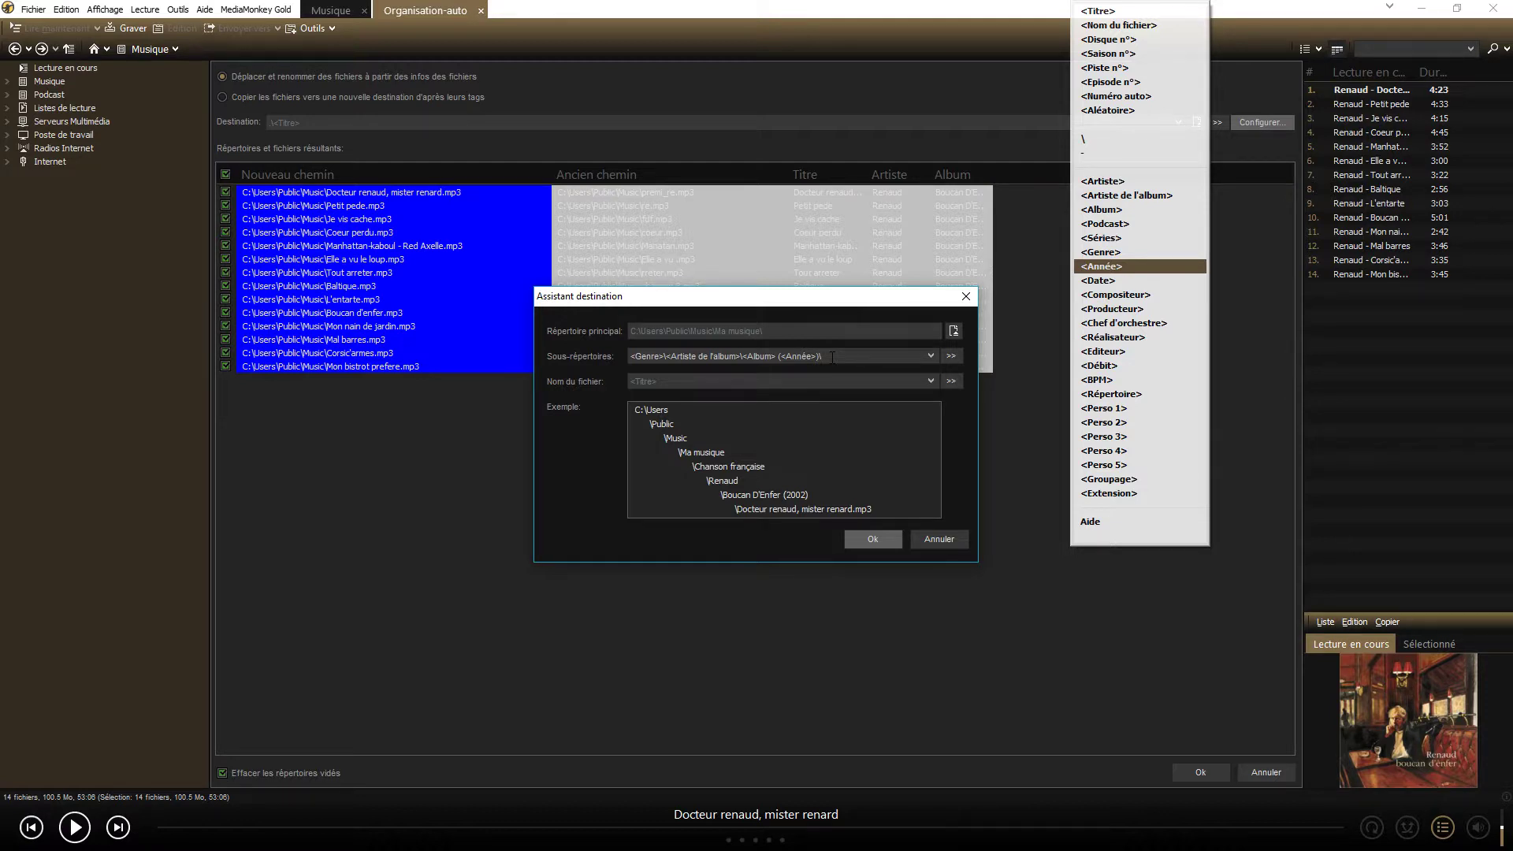
Replace the file name pattern with "<Piste n°:2>. <Titre>" and accept the destination settings
key(Tab)
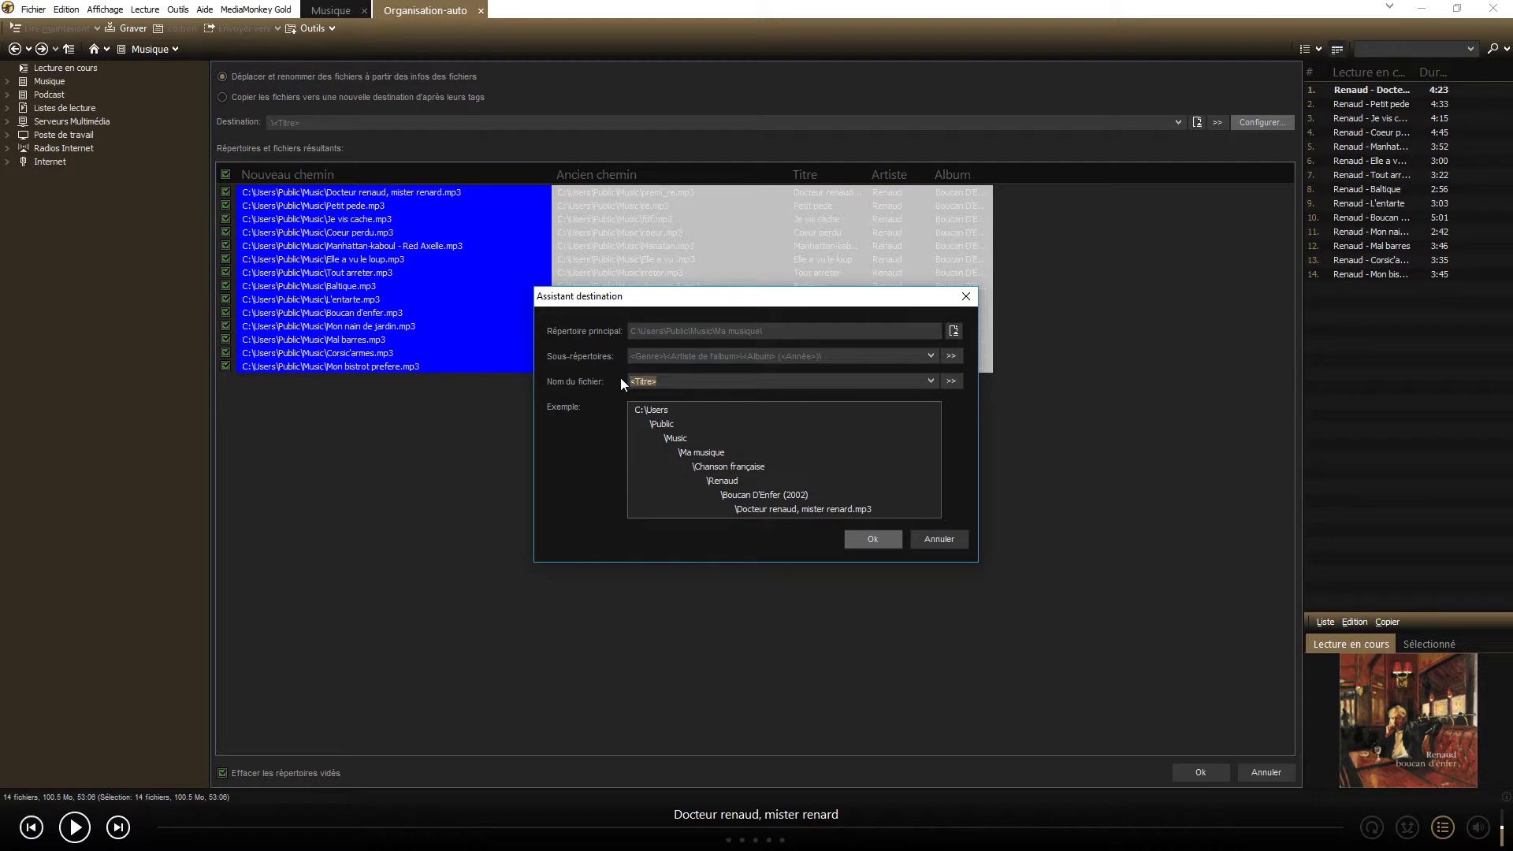
key(Delete)
click(951, 382)
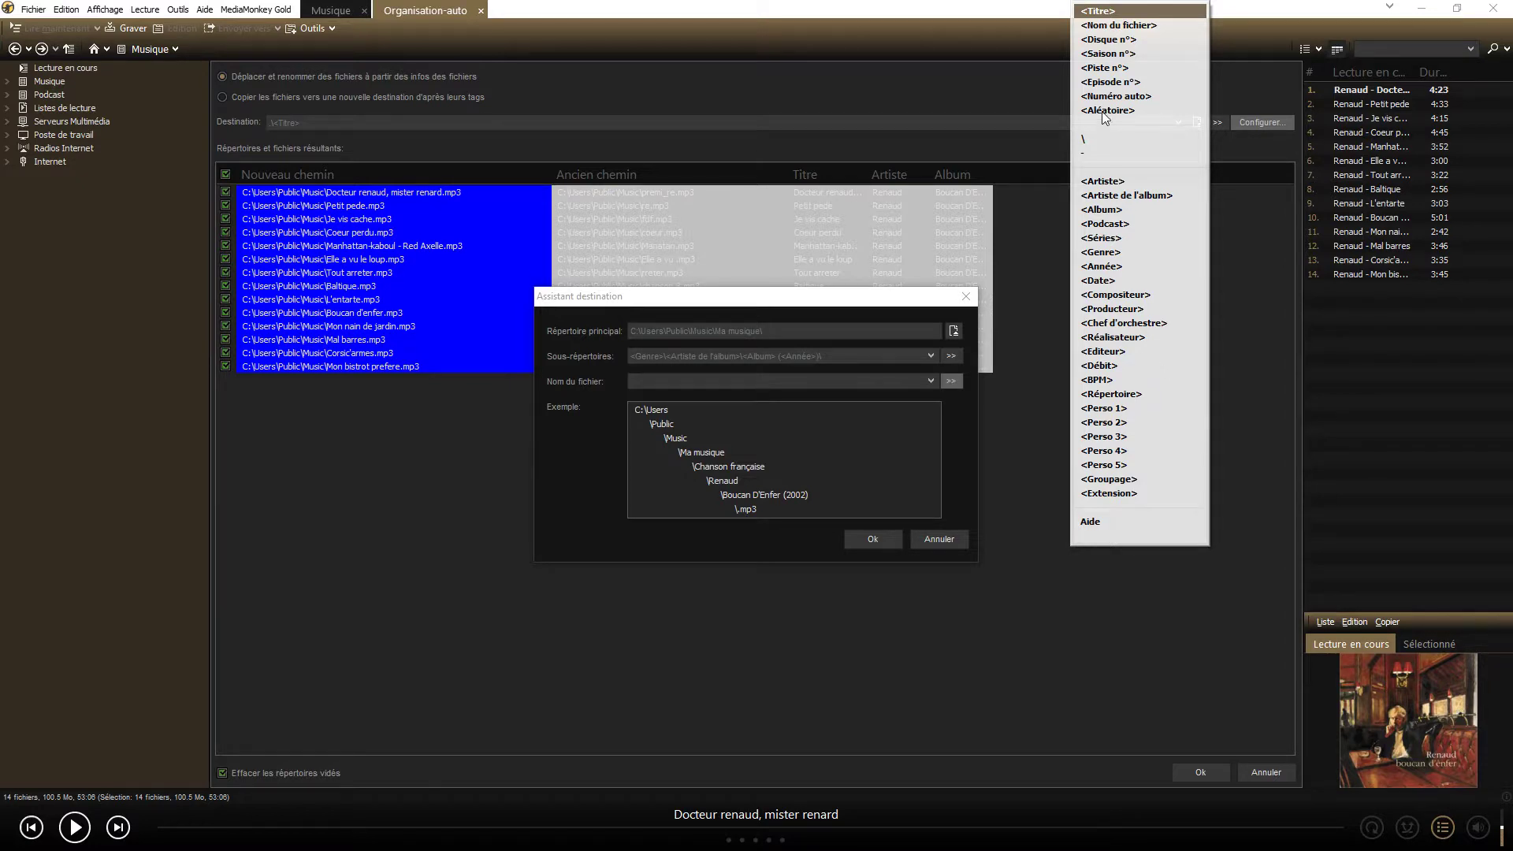
click(1106, 68)
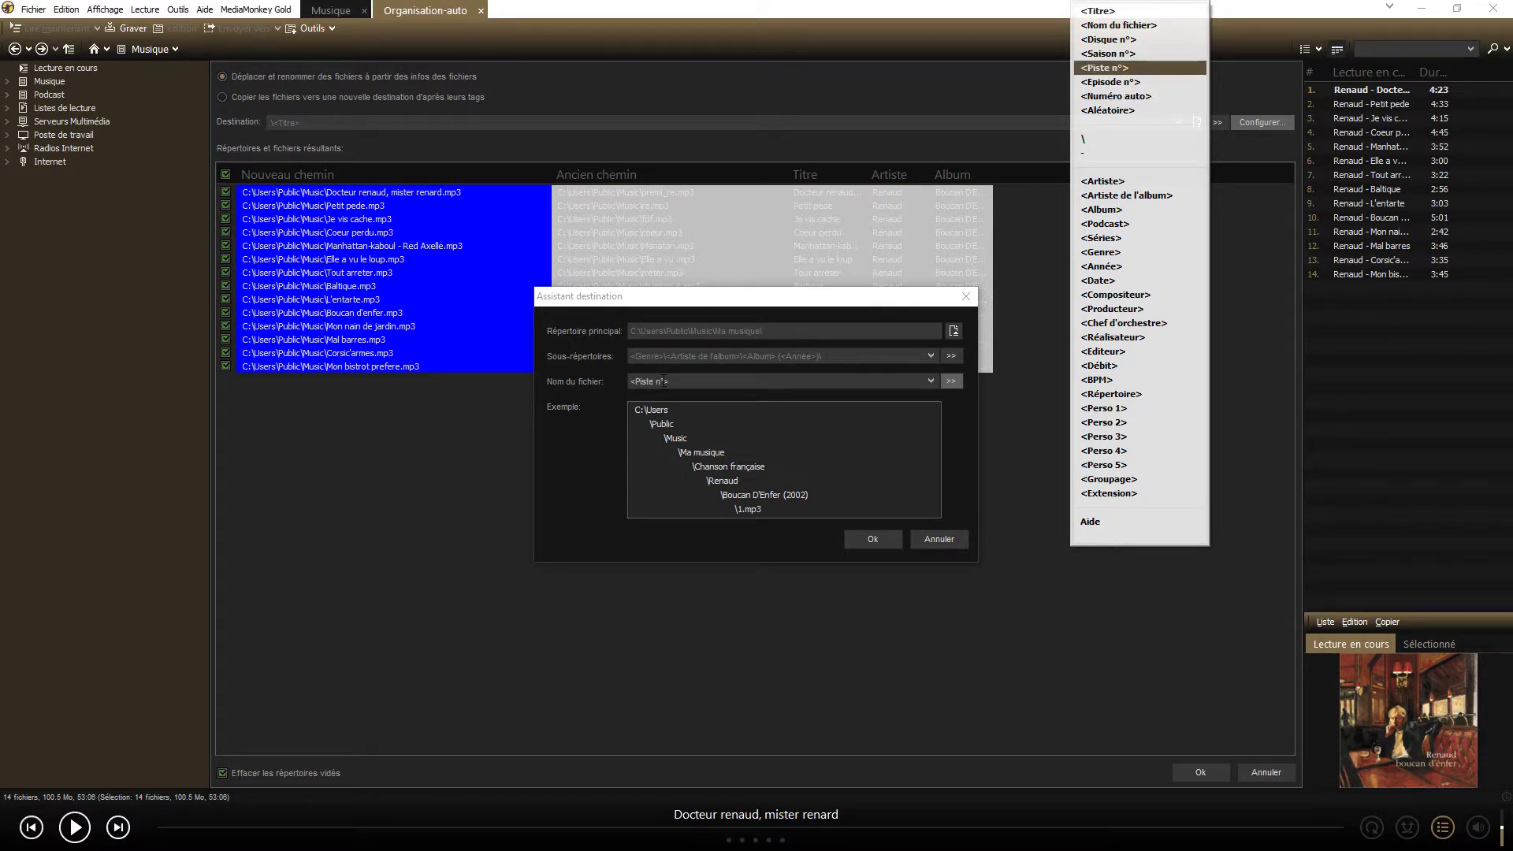
click(664, 381)
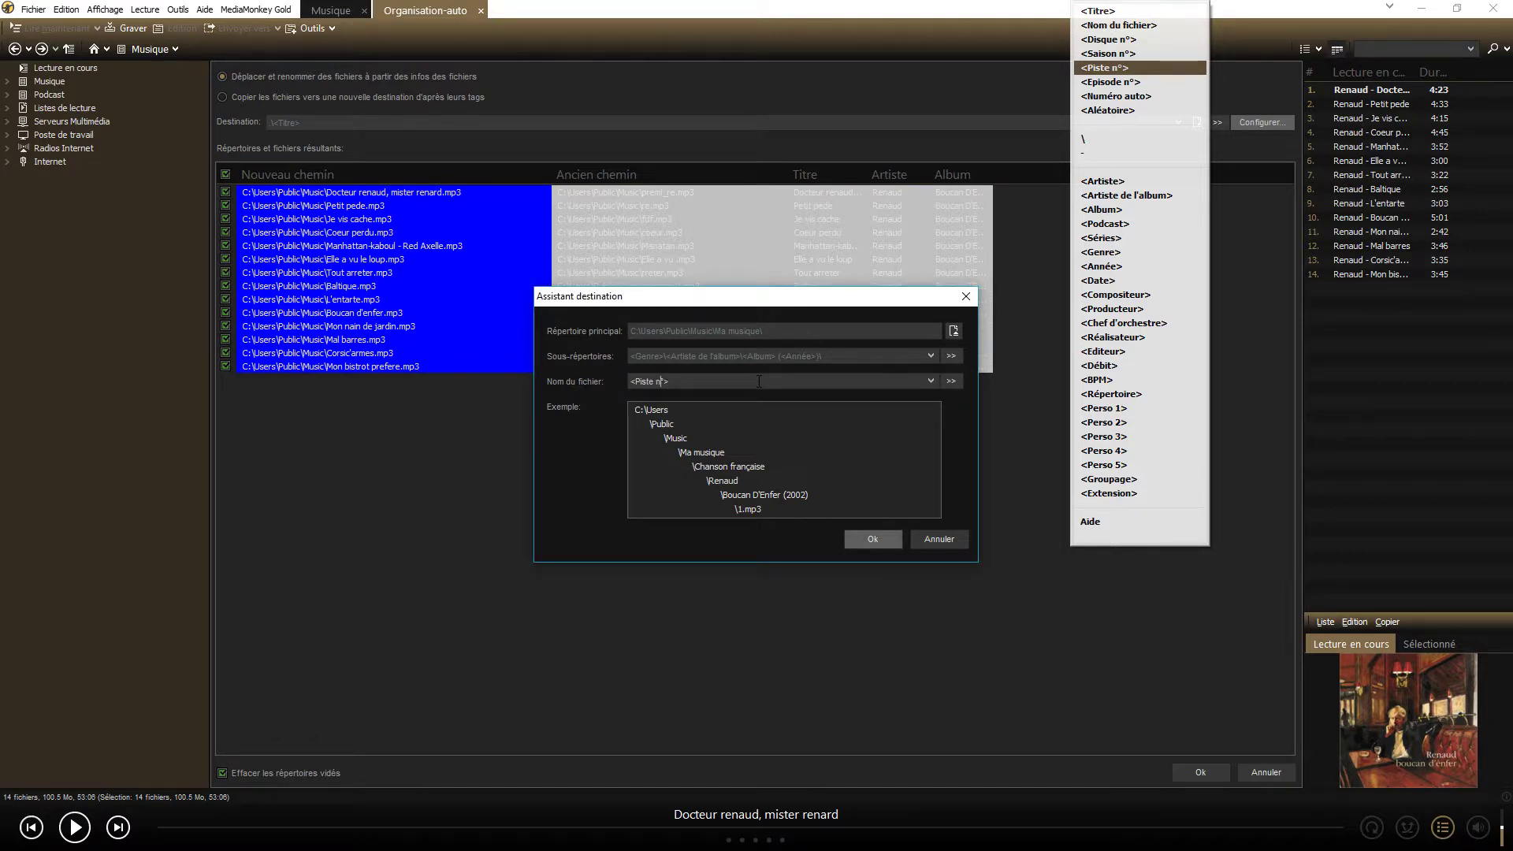
text(:2)
click(693, 382)
text(.)
click(1107, 12)
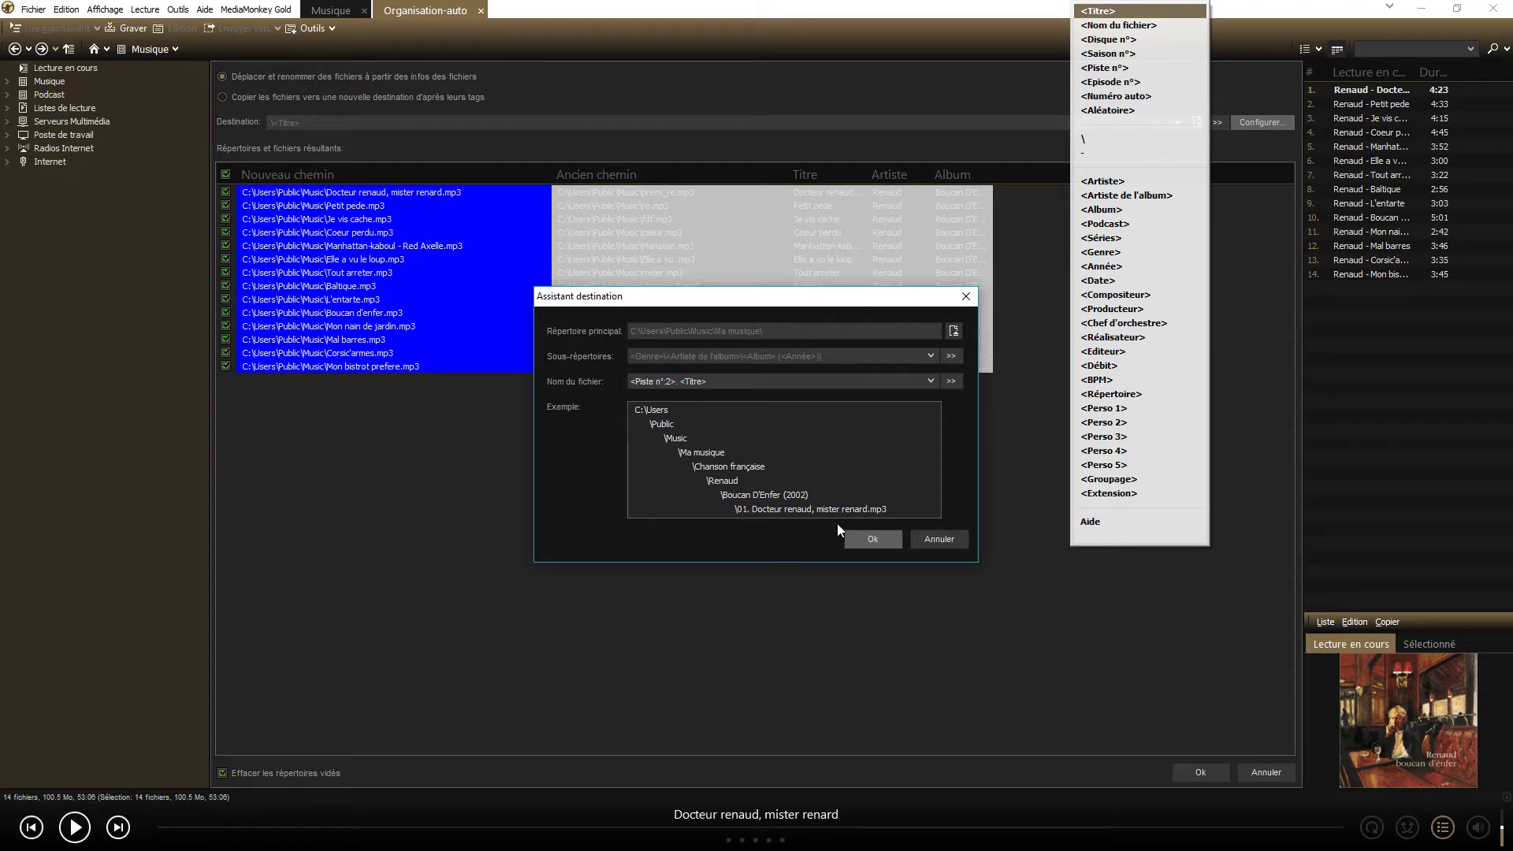
click(870, 542)
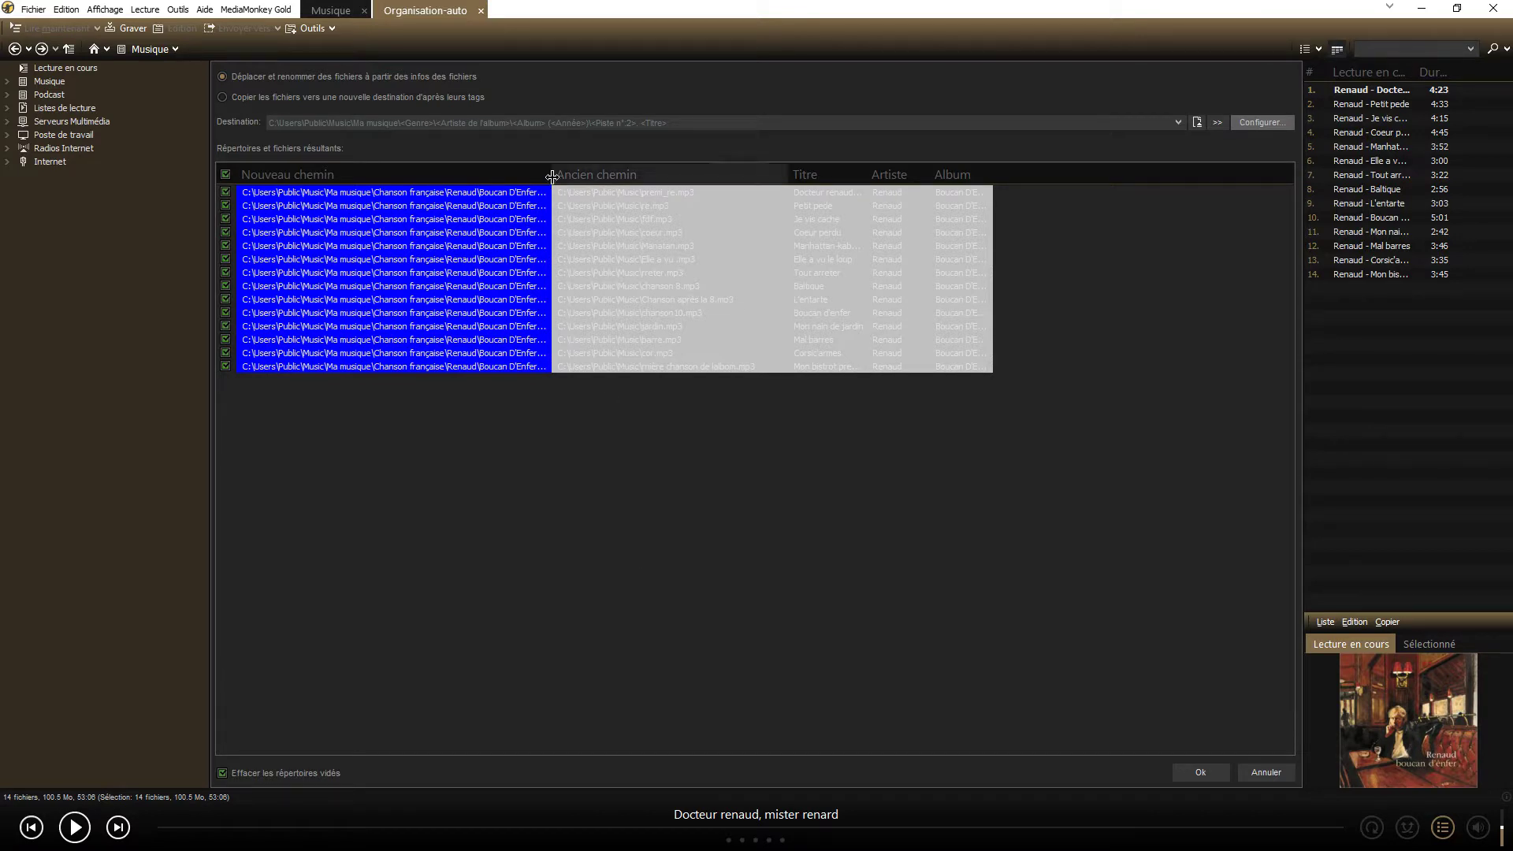
Widen the new path column to read the full paths, and run the move and renaming of all the files
drag(552, 175, 765, 174)
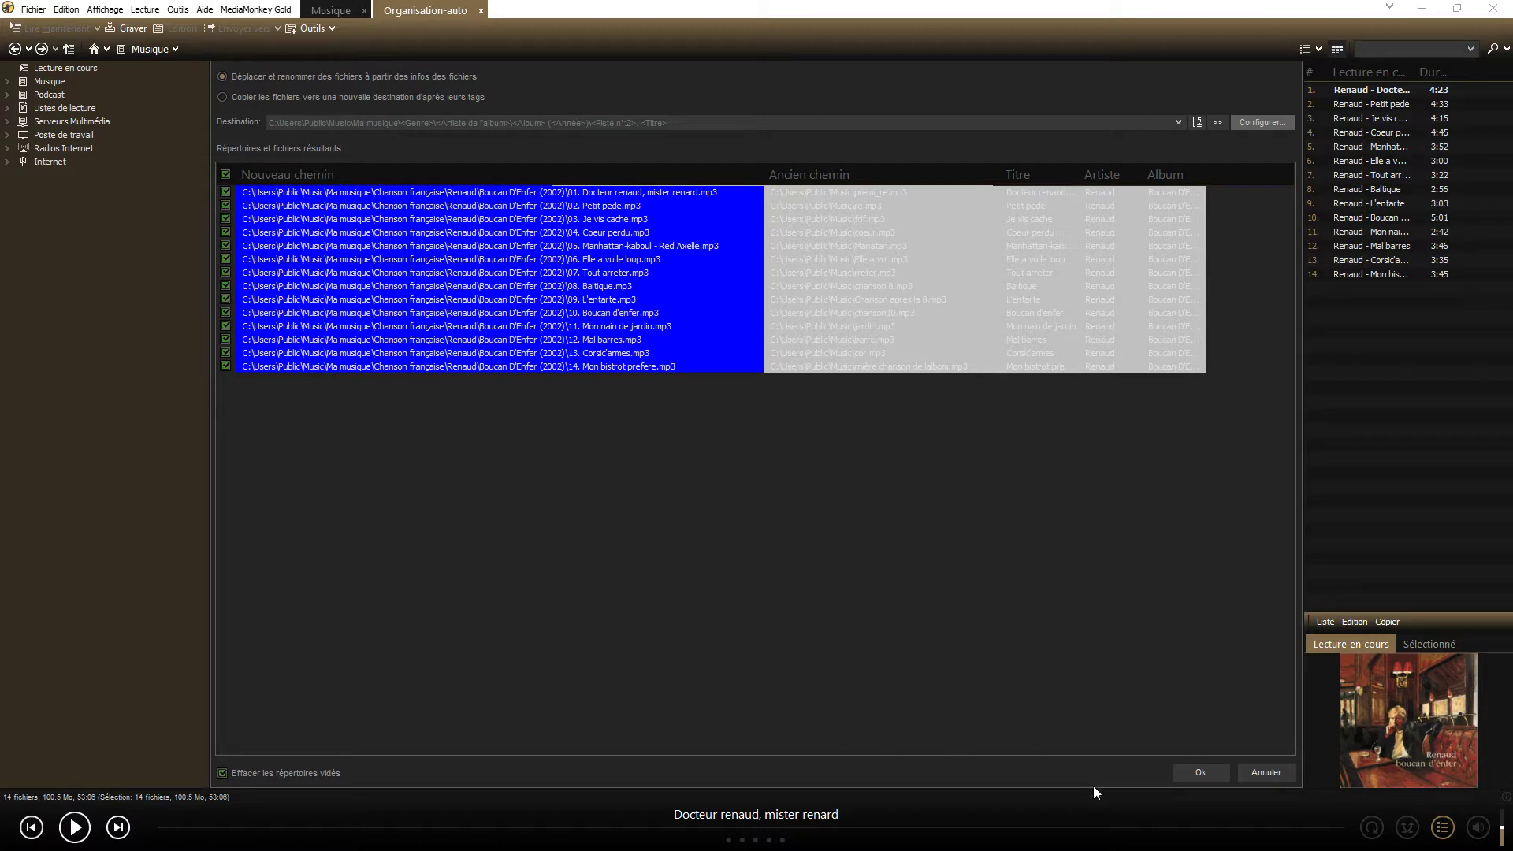
click(1199, 770)
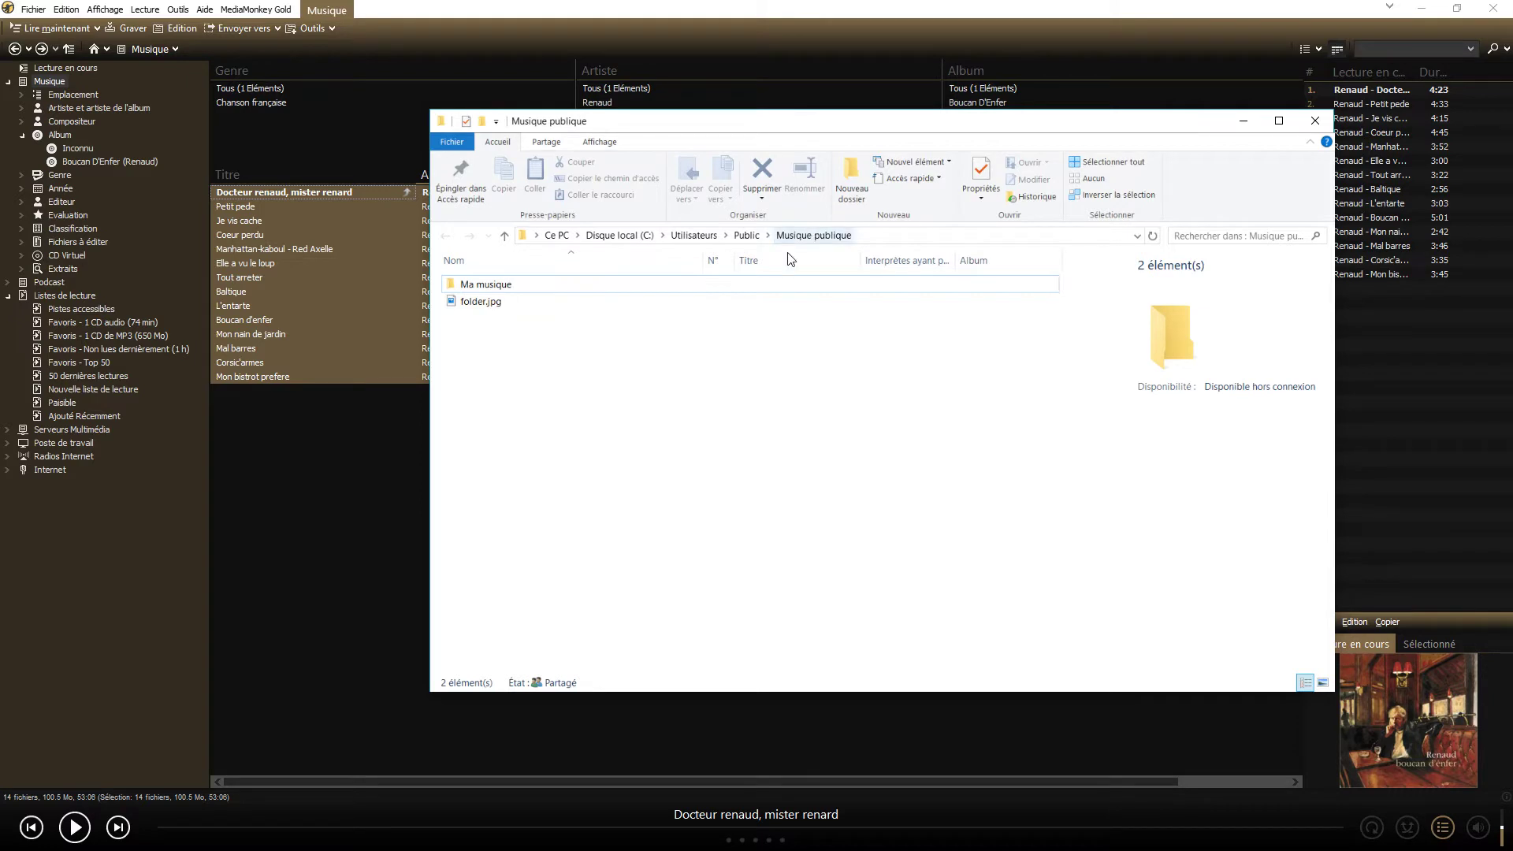
In File Explorer, browse from Ma musique through Chanson française and Renaud into the Boucan D'Enfer (2002) folder to check the renamed files
double_click(506, 286)
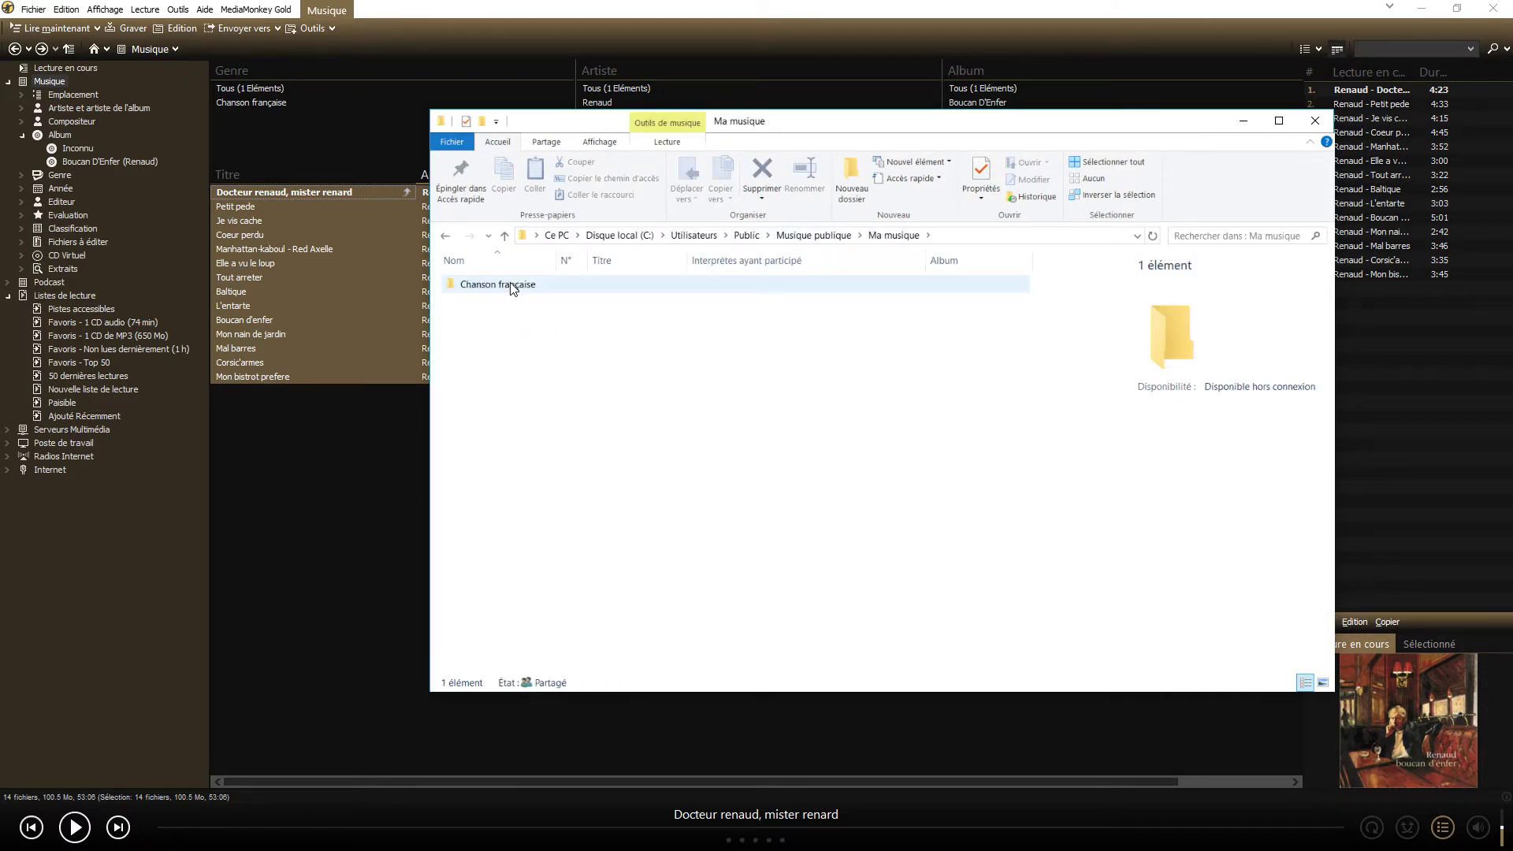
double_click(512, 287)
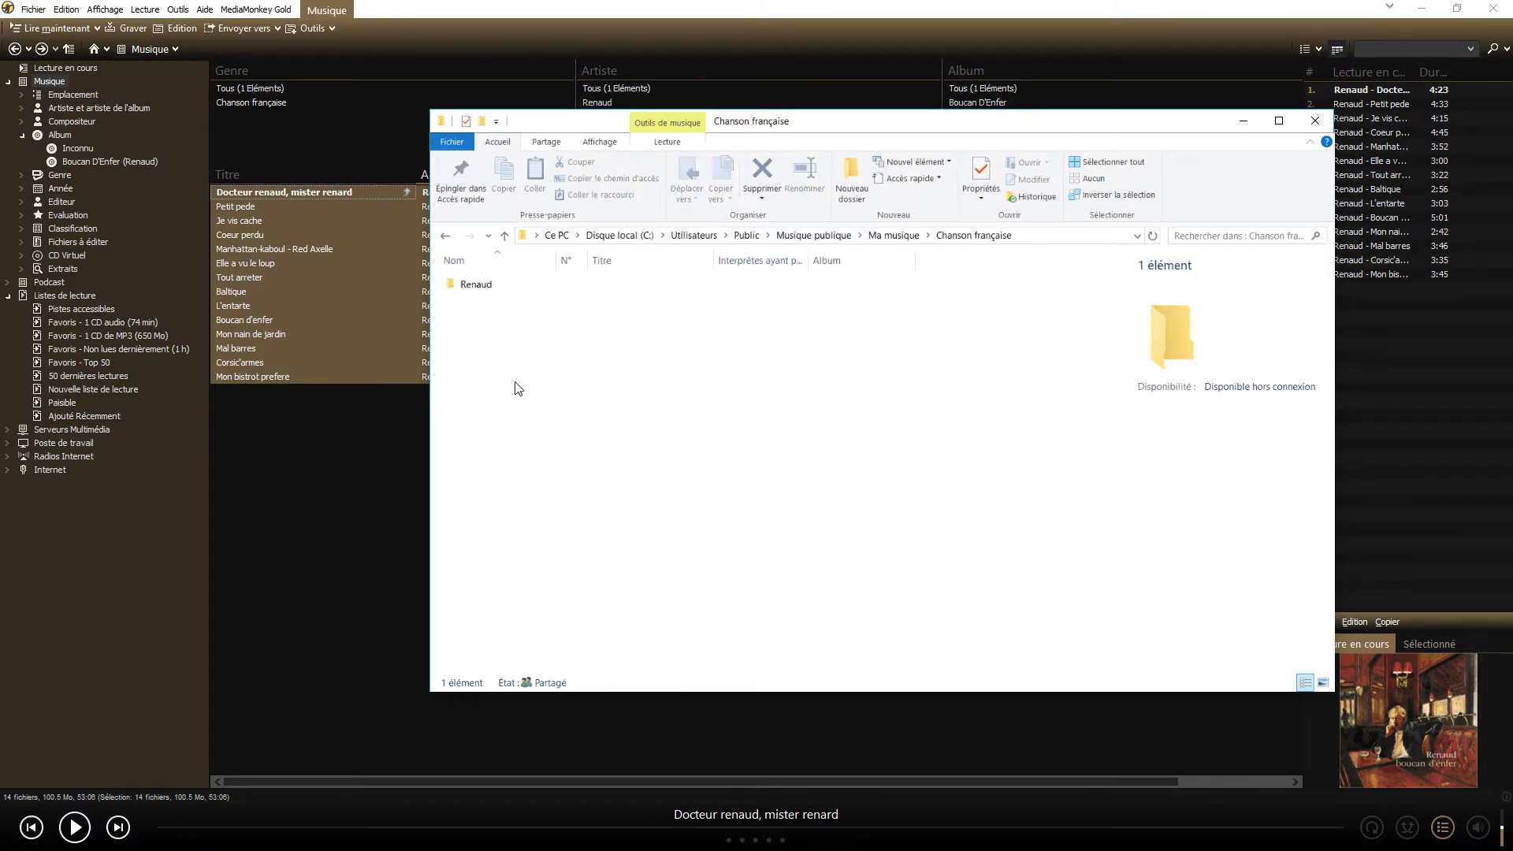
double_click(489, 289)
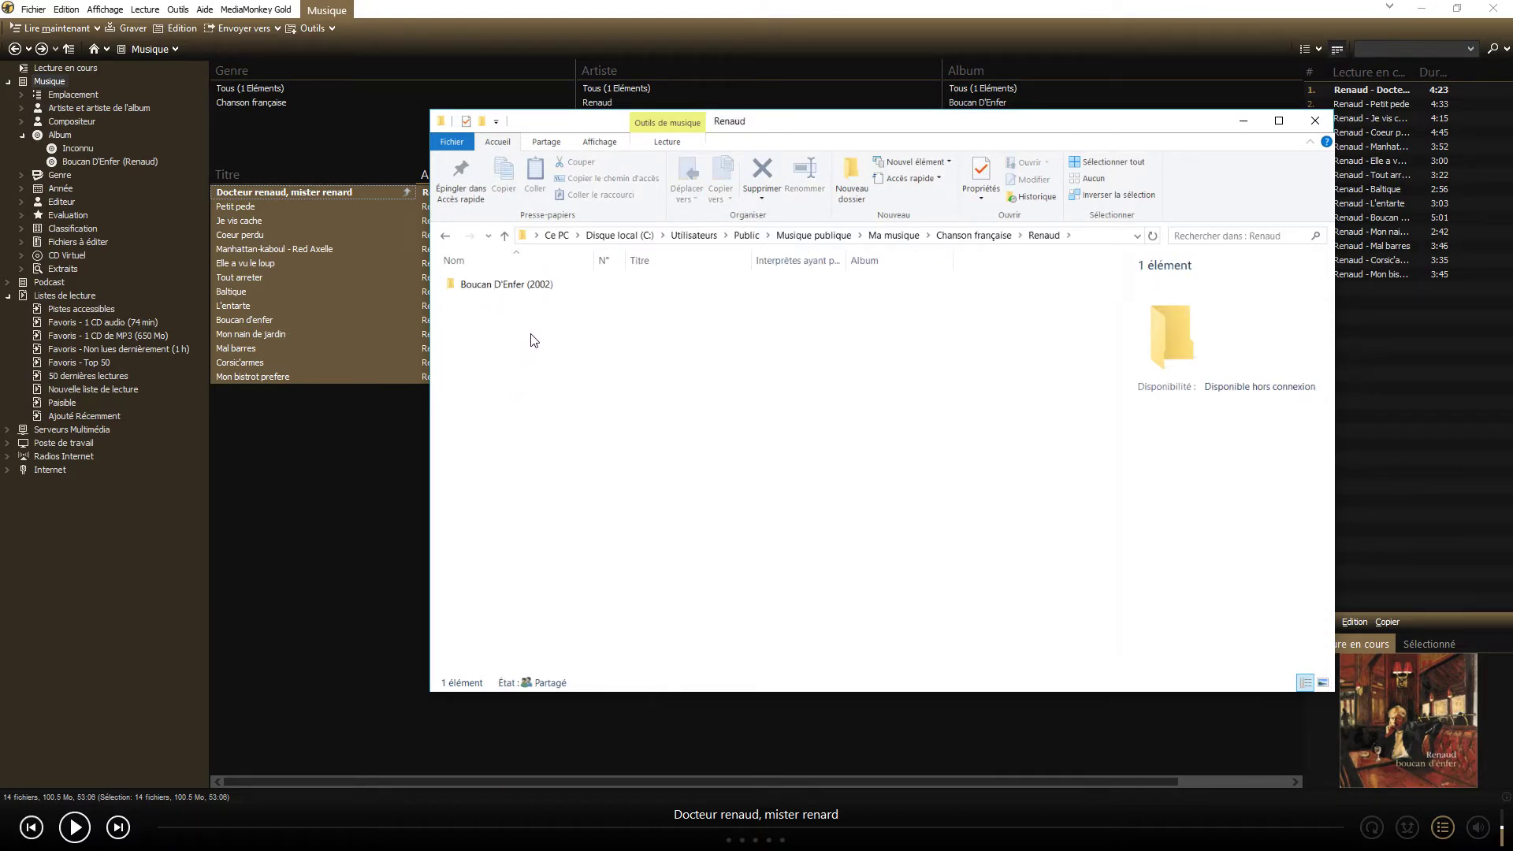
double_click(514, 286)
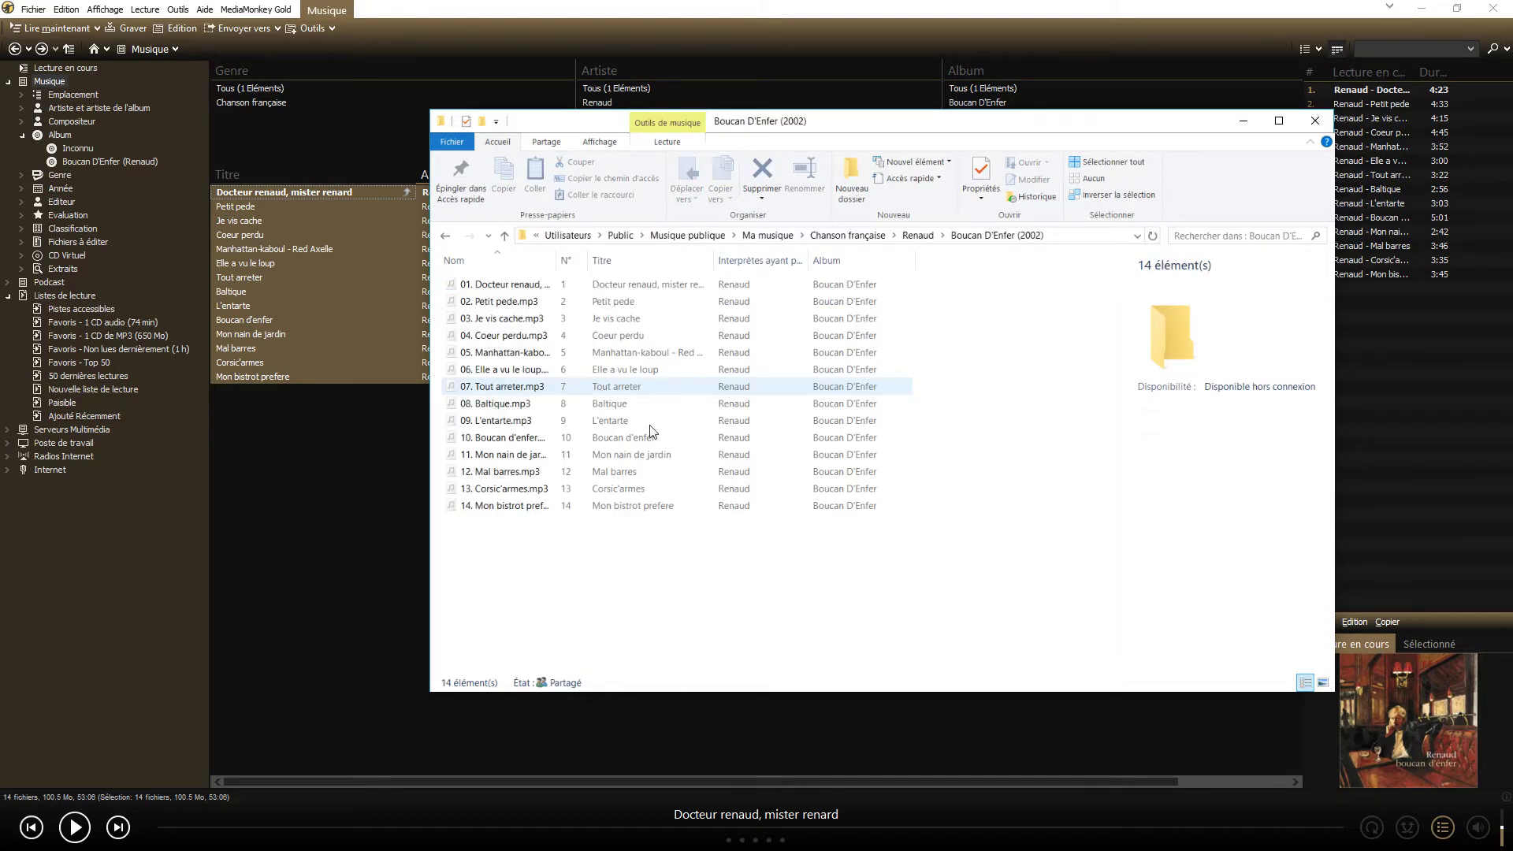
Widen the file name column to read the full track names, and close the Boucan D'Enfer (2002) folder window
drag(556, 264, 695, 271)
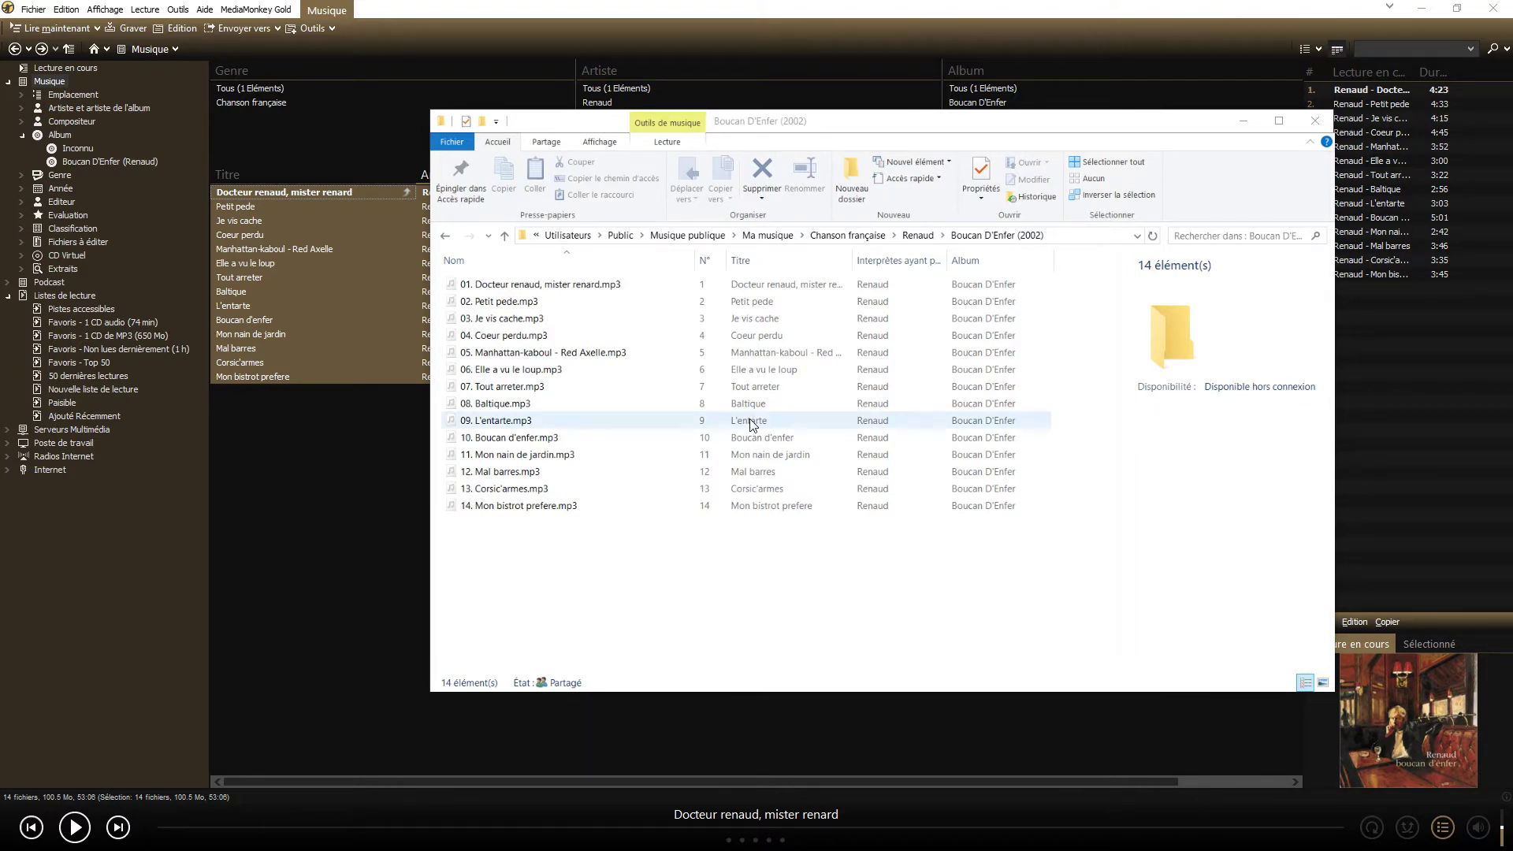
click(1313, 126)
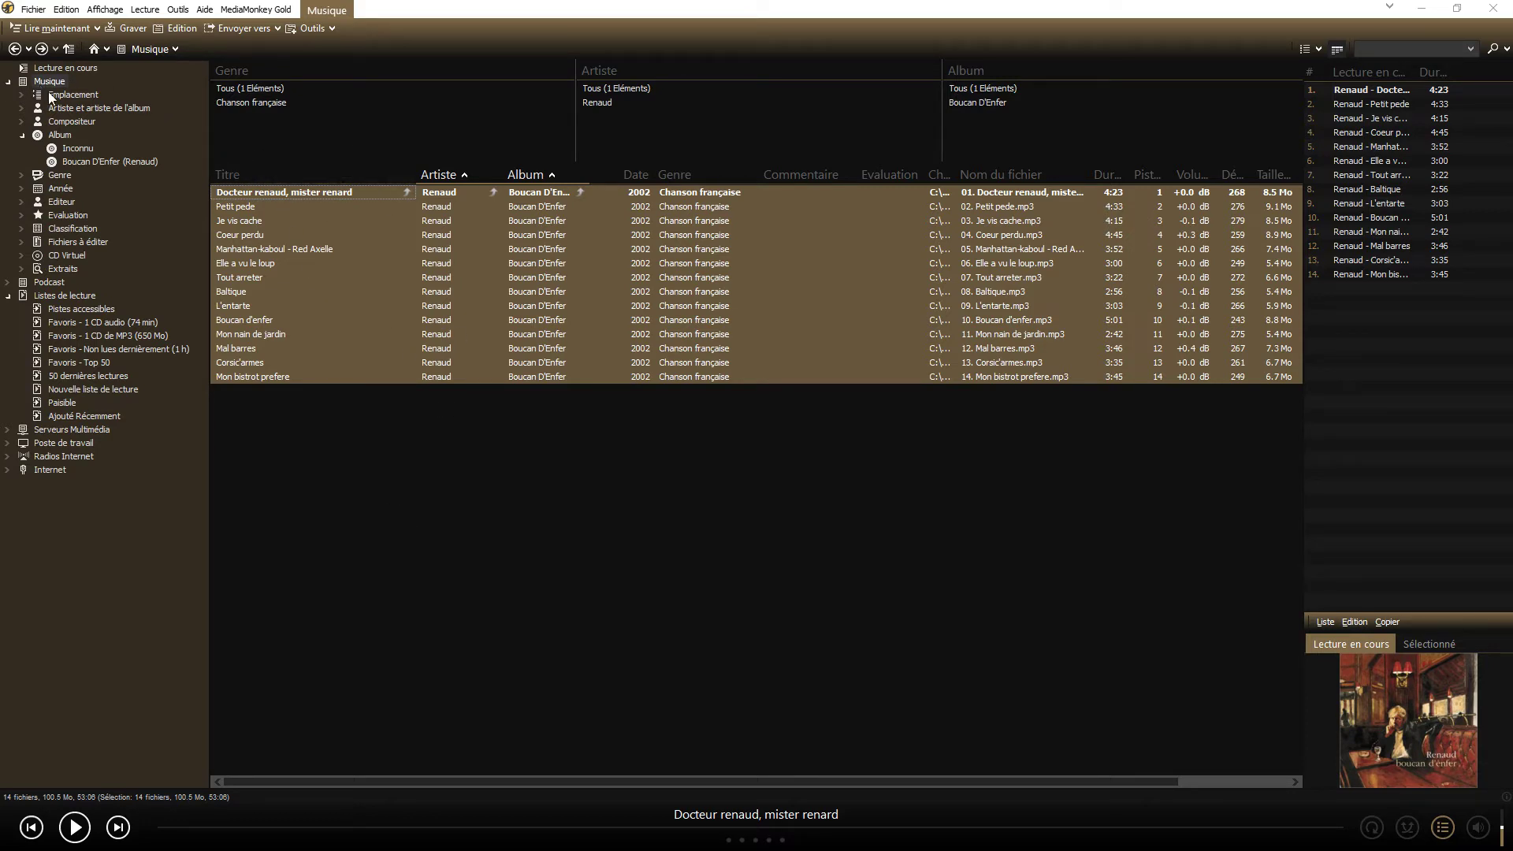
Expand the Fichiers à éditer category and check its unknown title, artist, genre, year and cover lists for files with missing tags
click(73, 239)
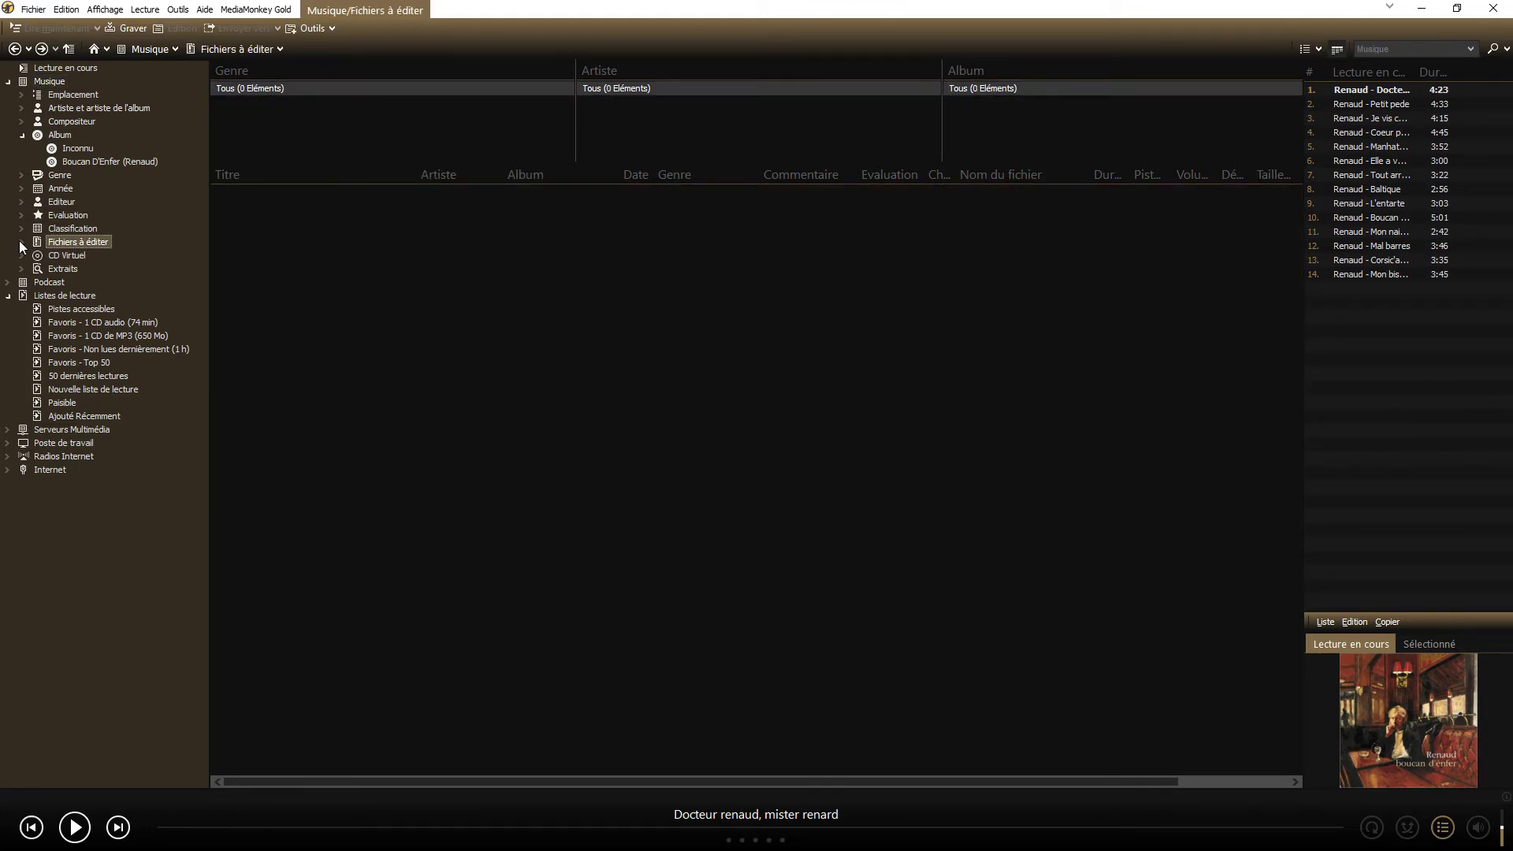
click(22, 243)
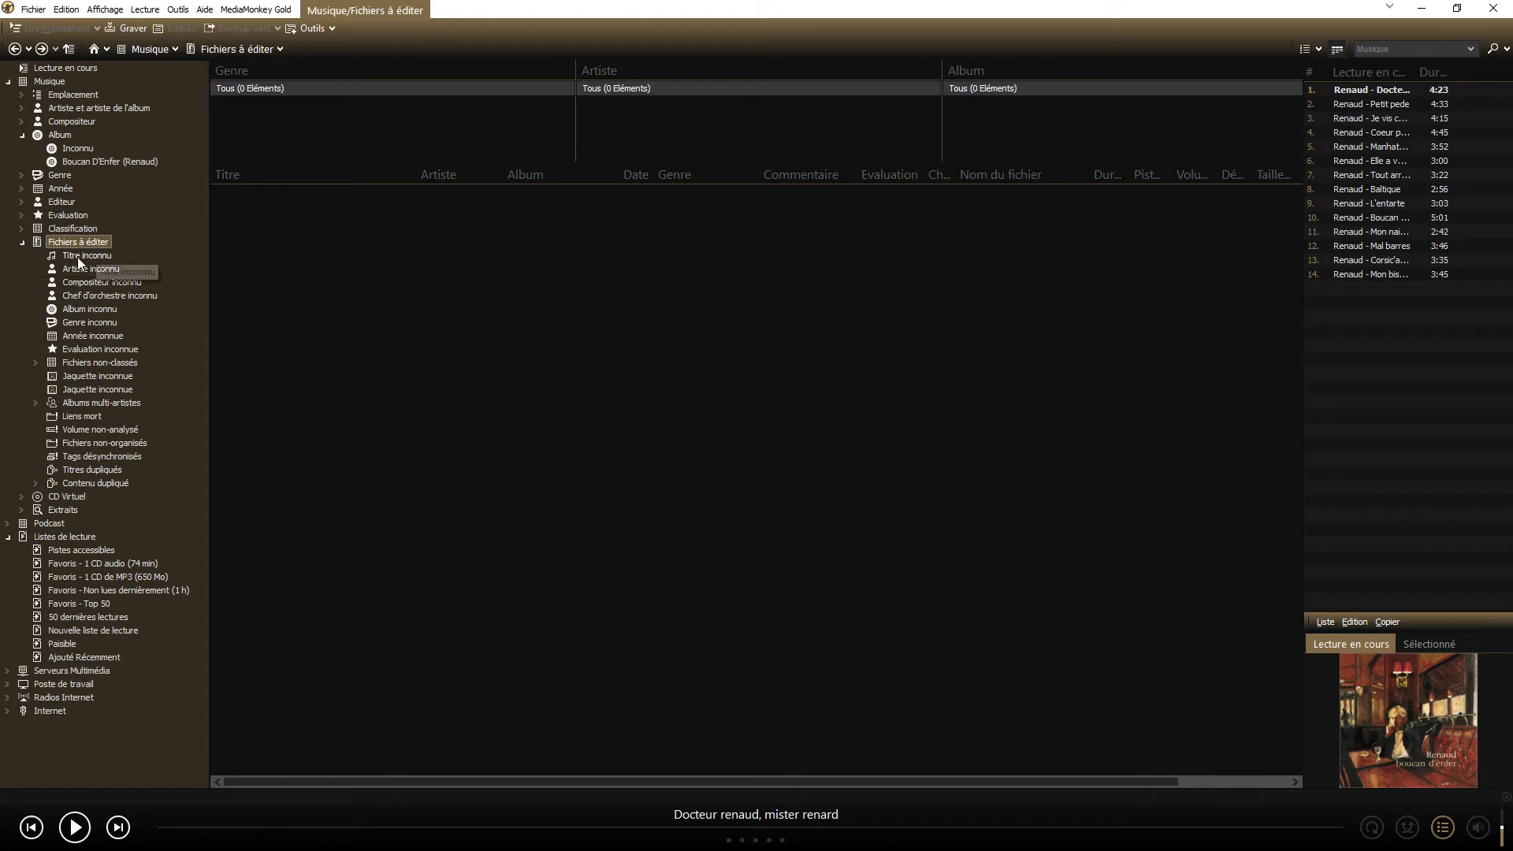
click(80, 257)
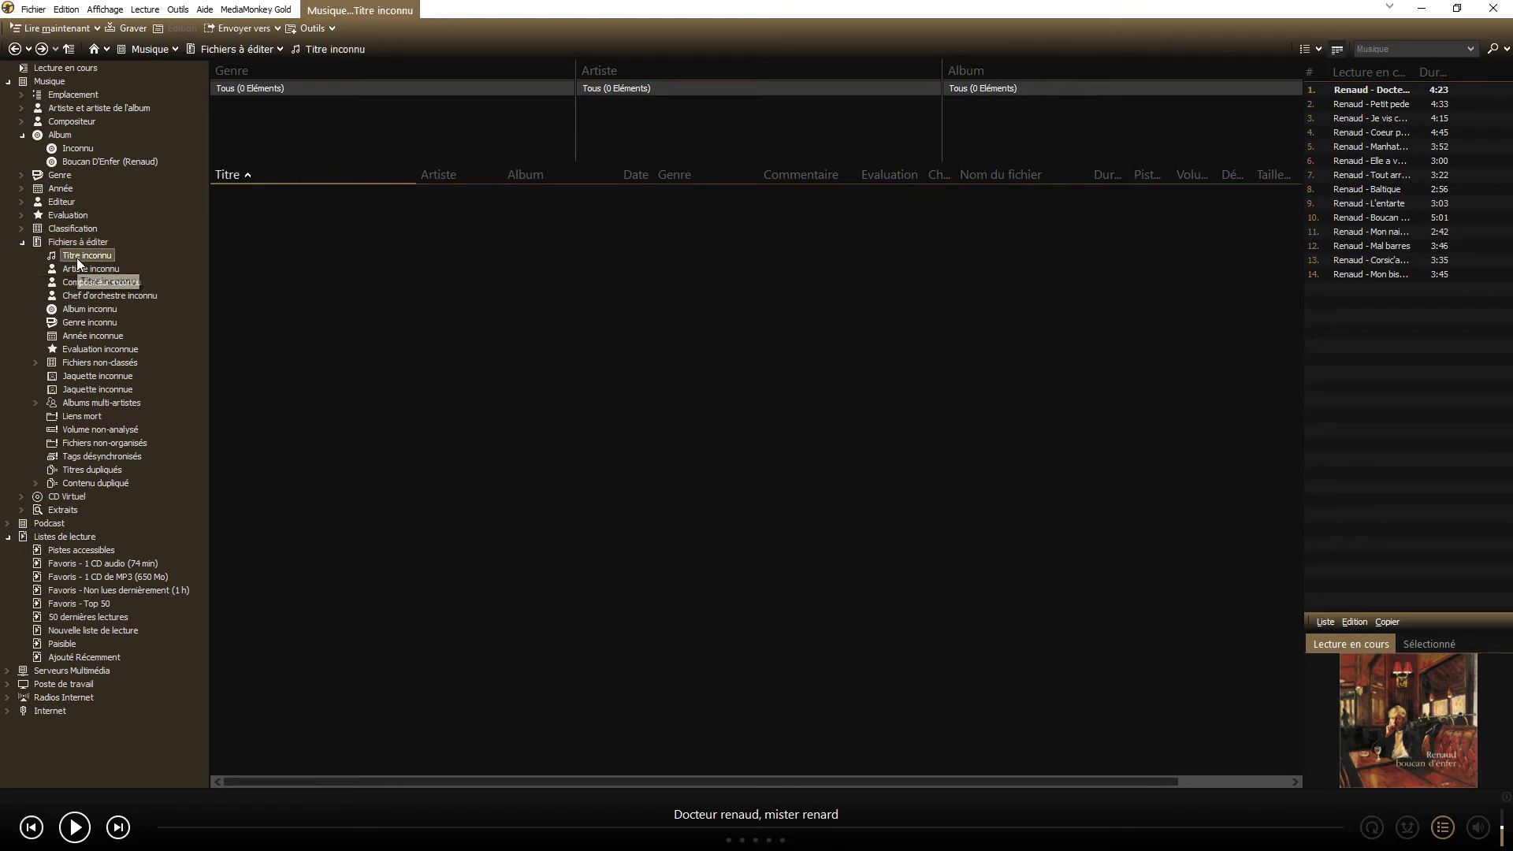
click(78, 270)
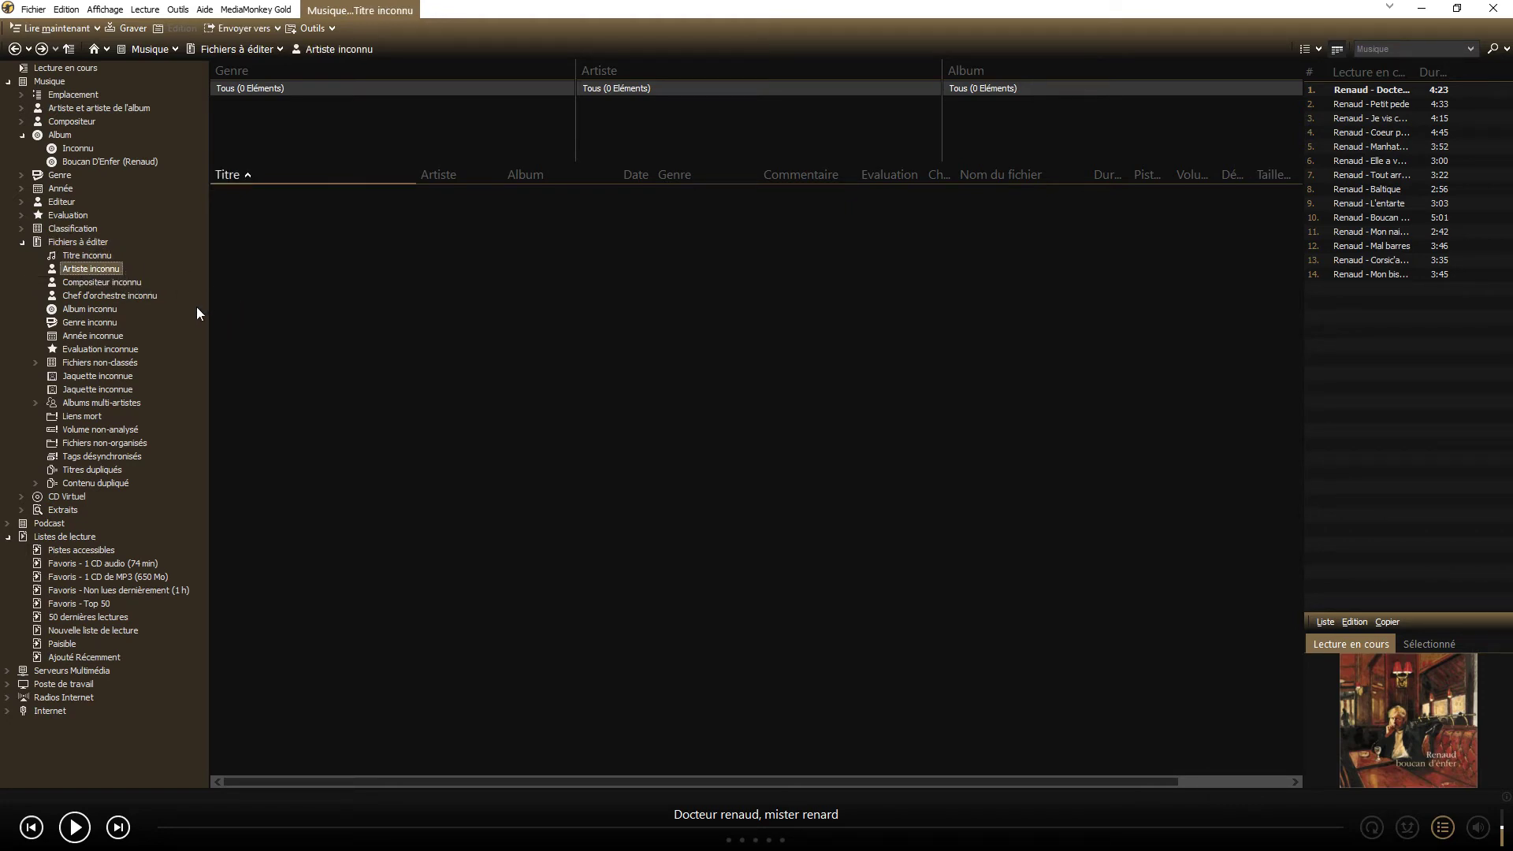
click(74, 323)
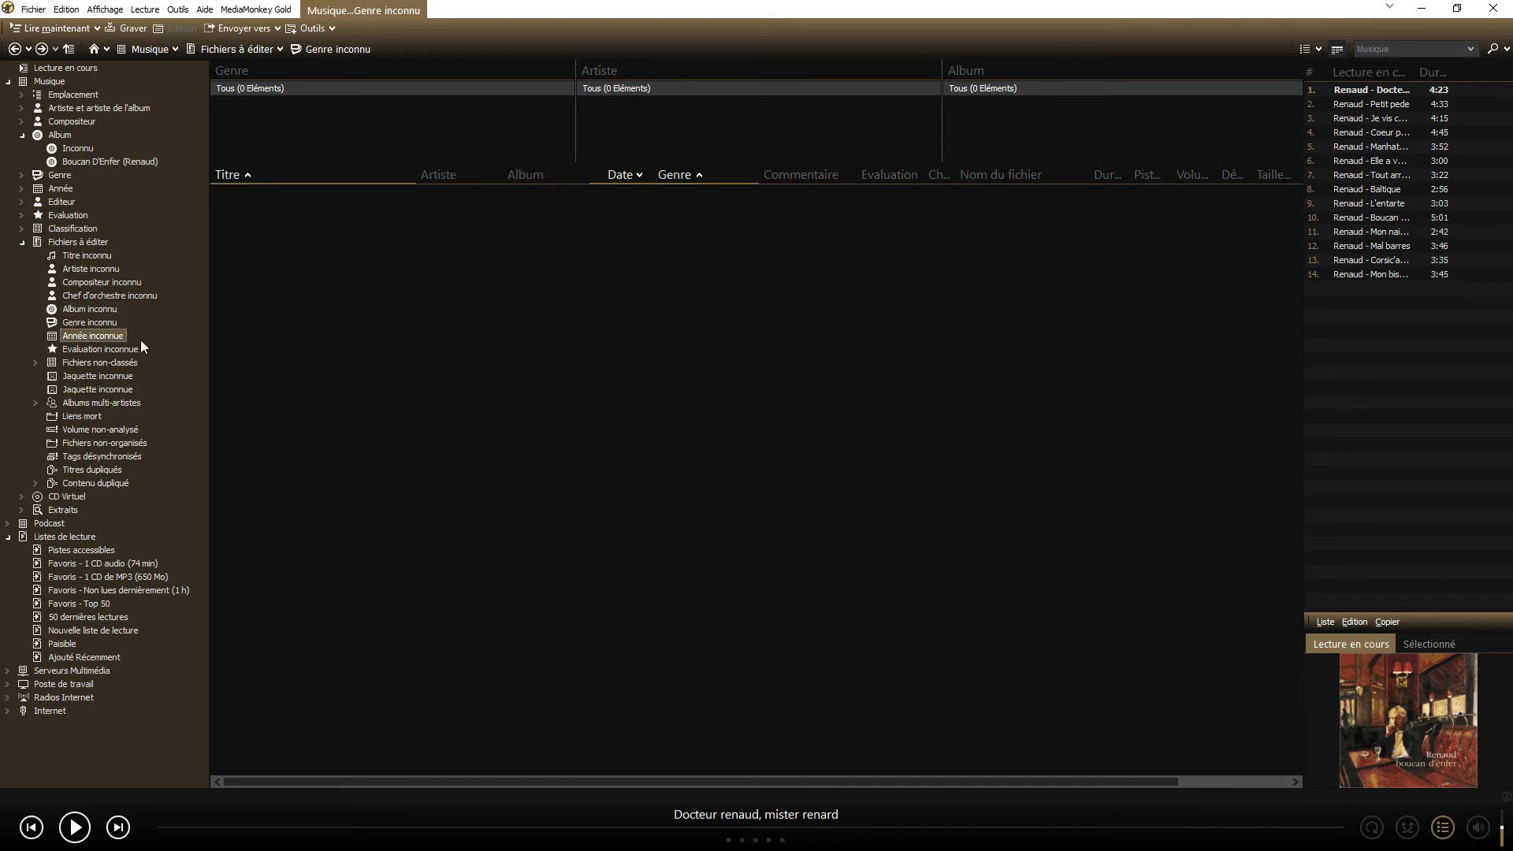
click(131, 376)
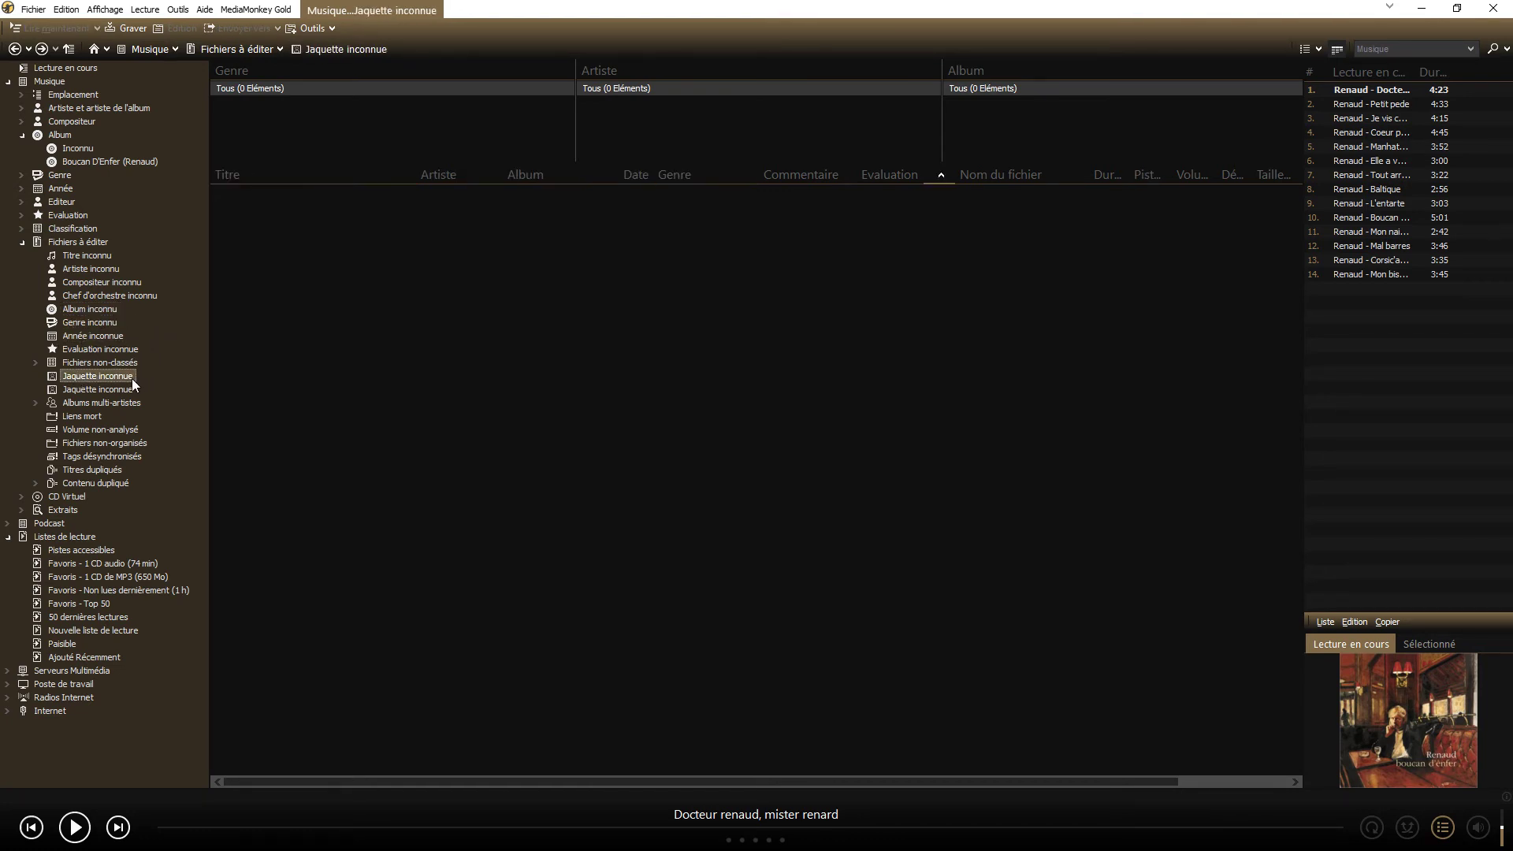
click(69, 256)
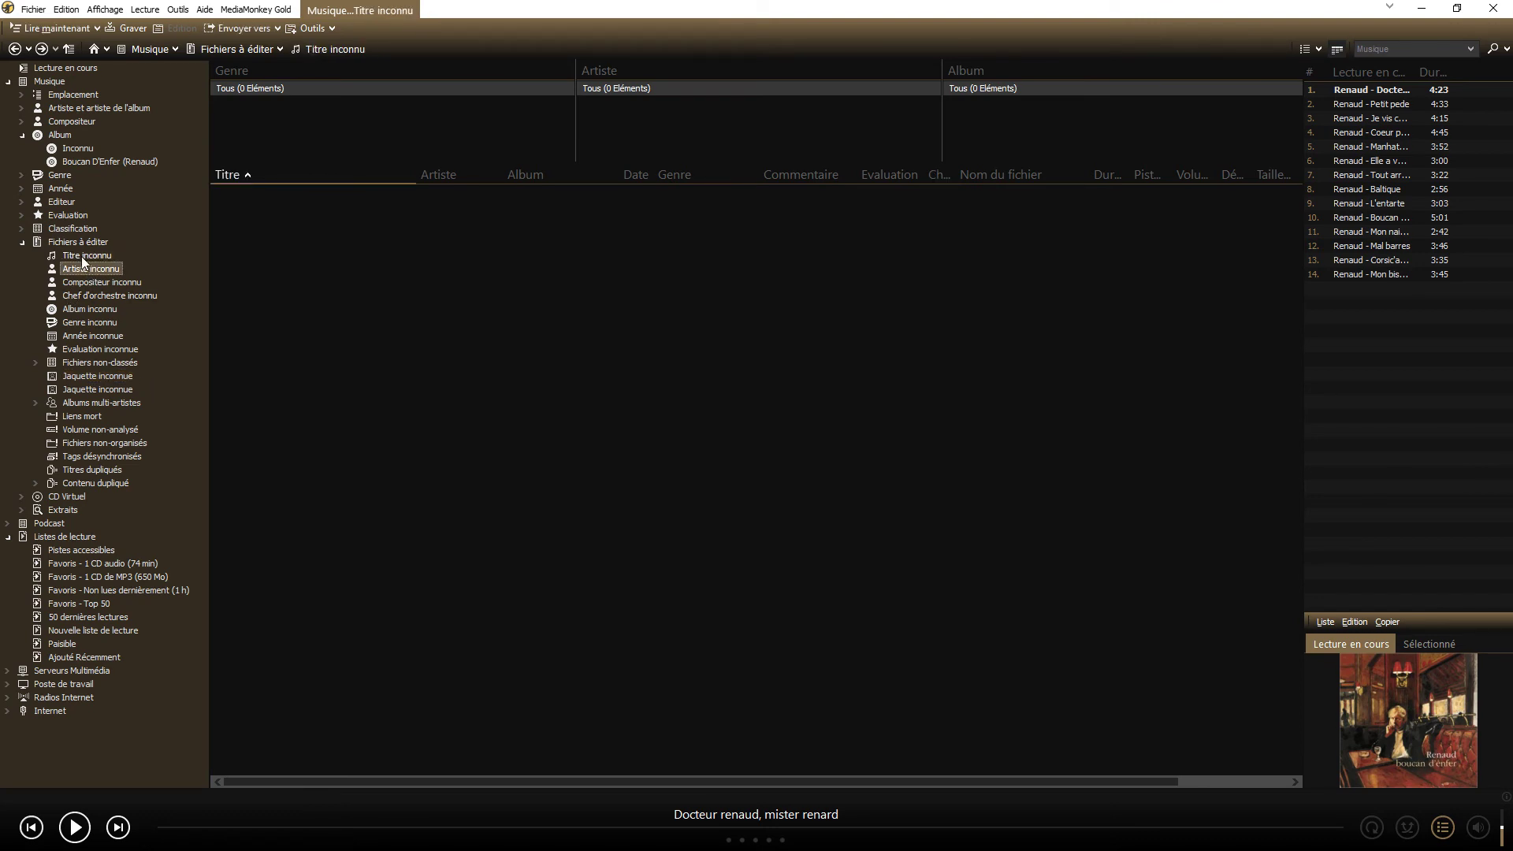
click(81, 256)
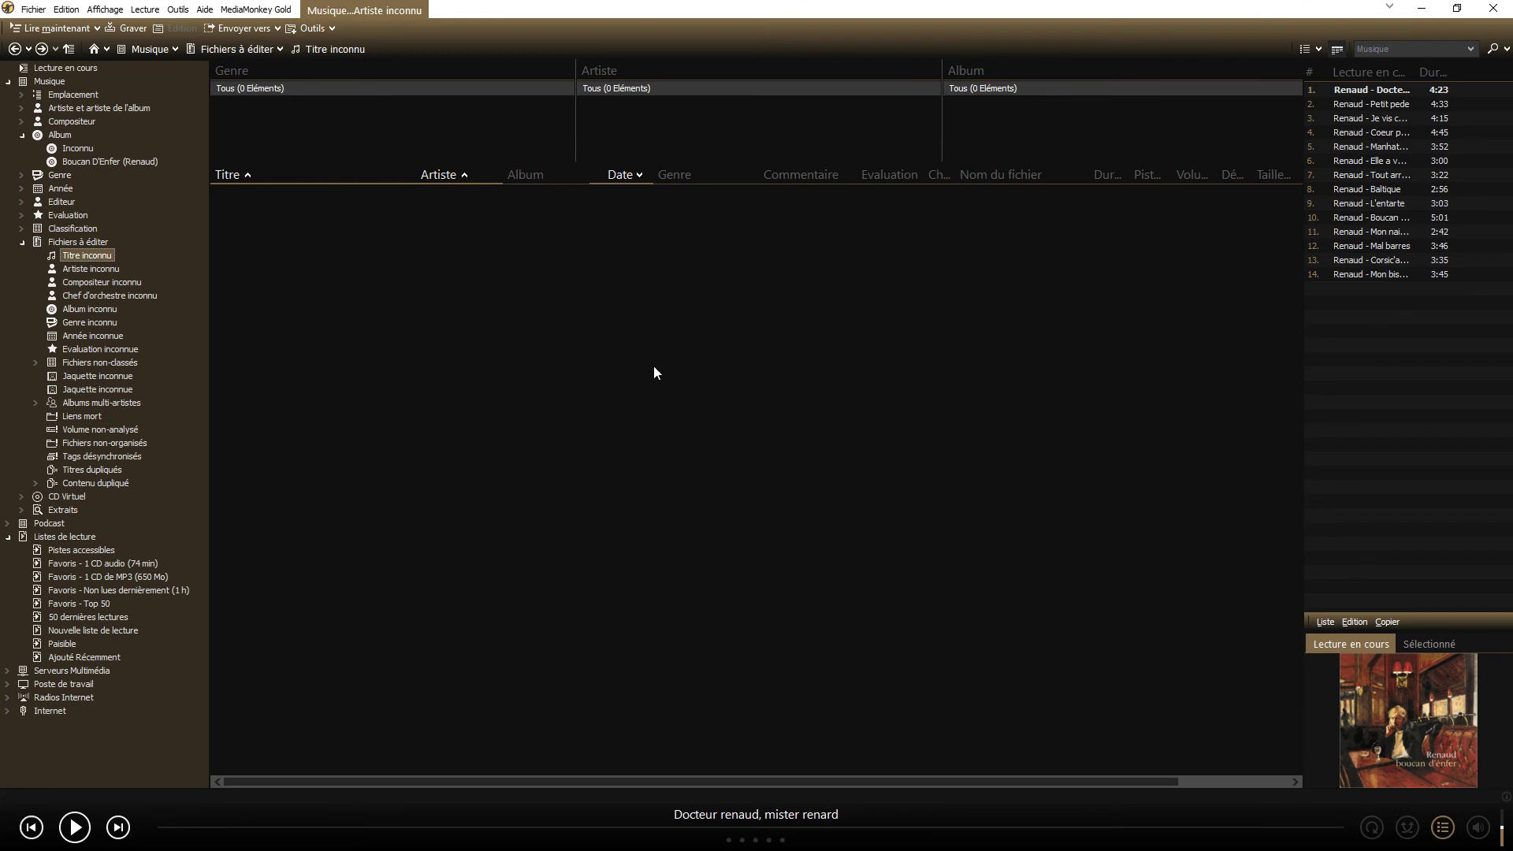